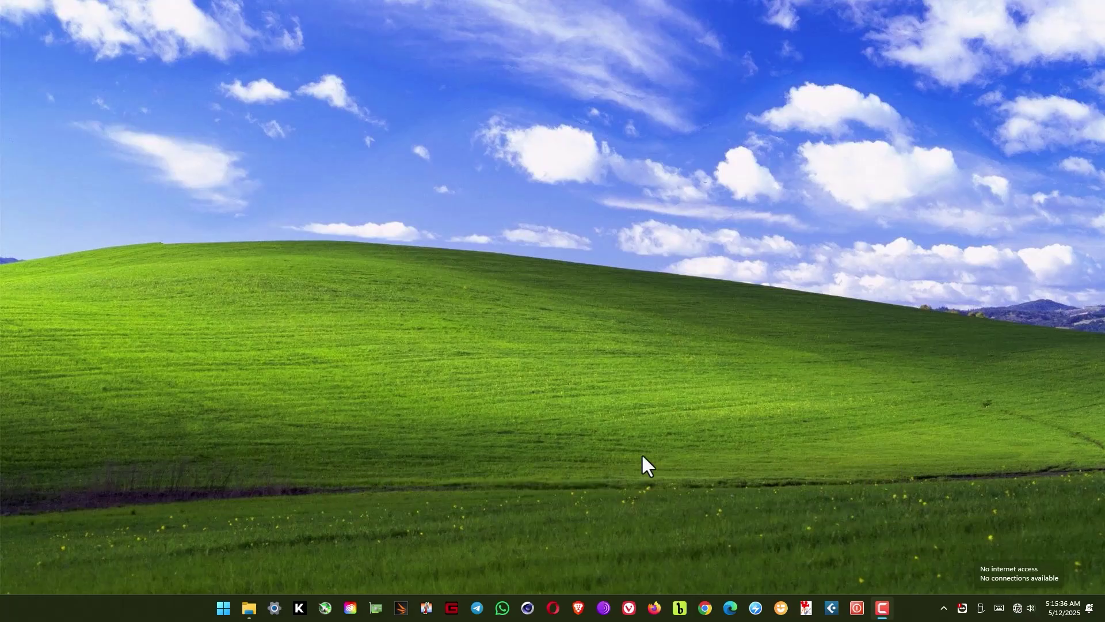
Go to Windows Security's Virus & threat protection page via Settings > Privacy & security
left_click(277, 614)
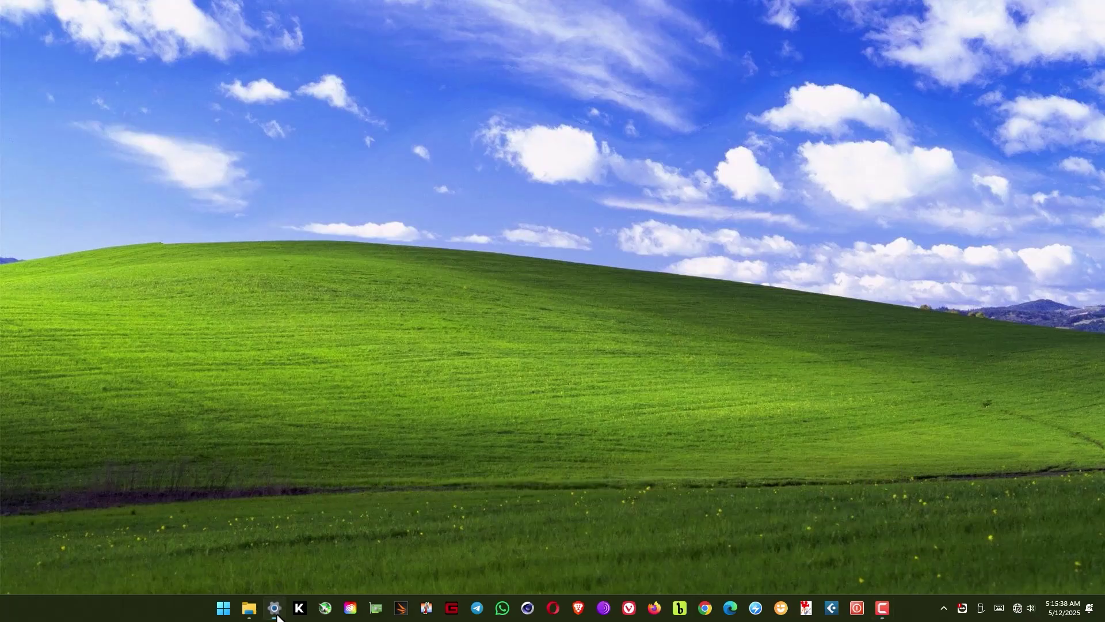
left_click(45, 345)
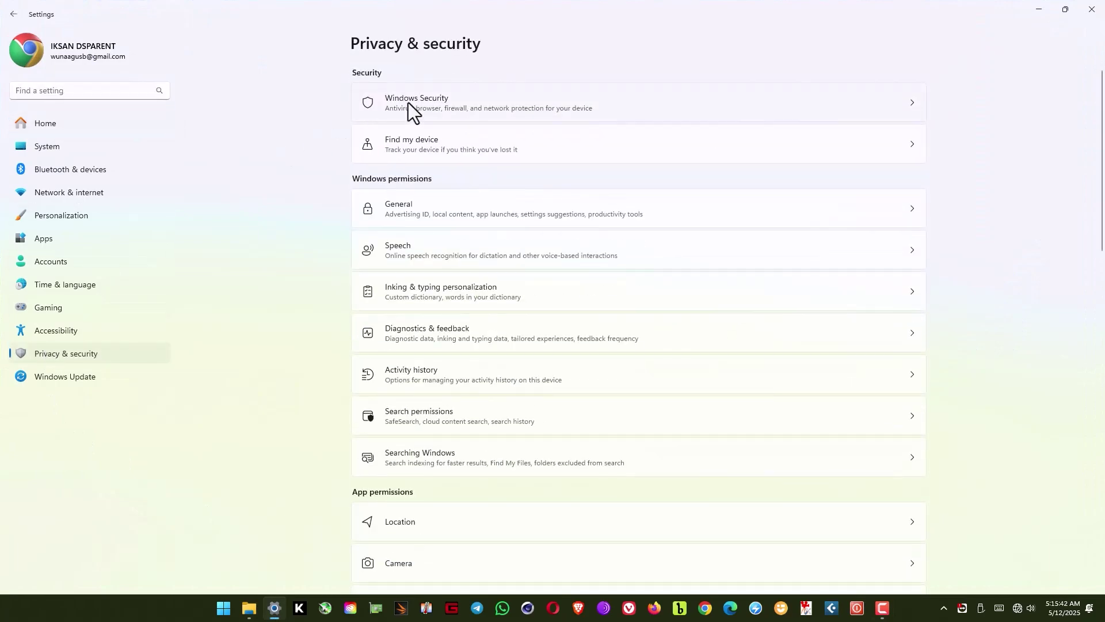
left_click(409, 102)
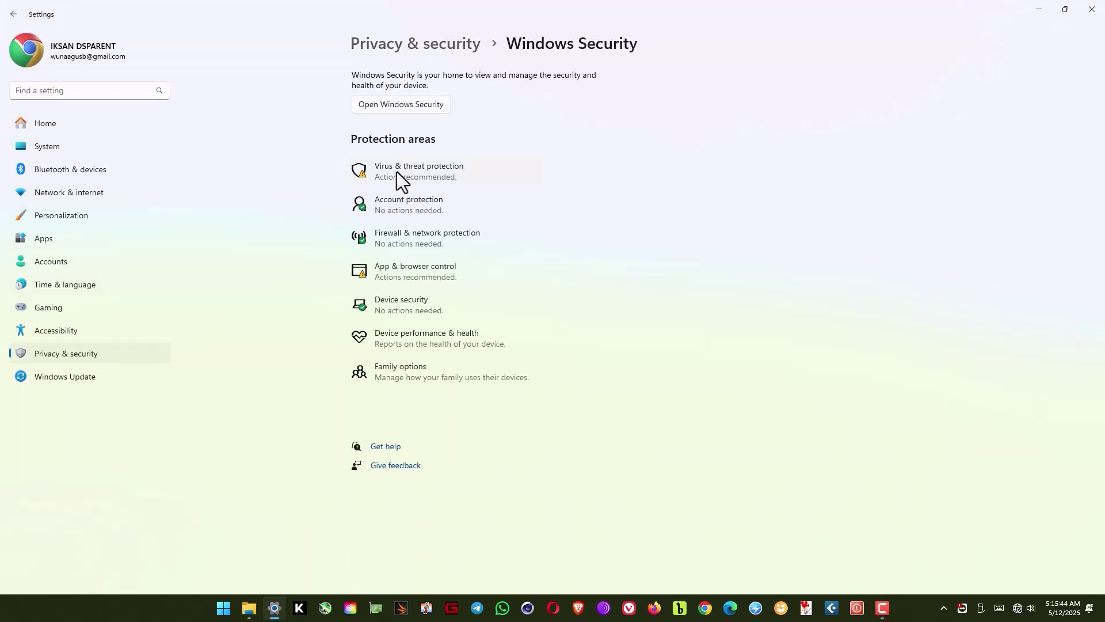
left_click(396, 171)
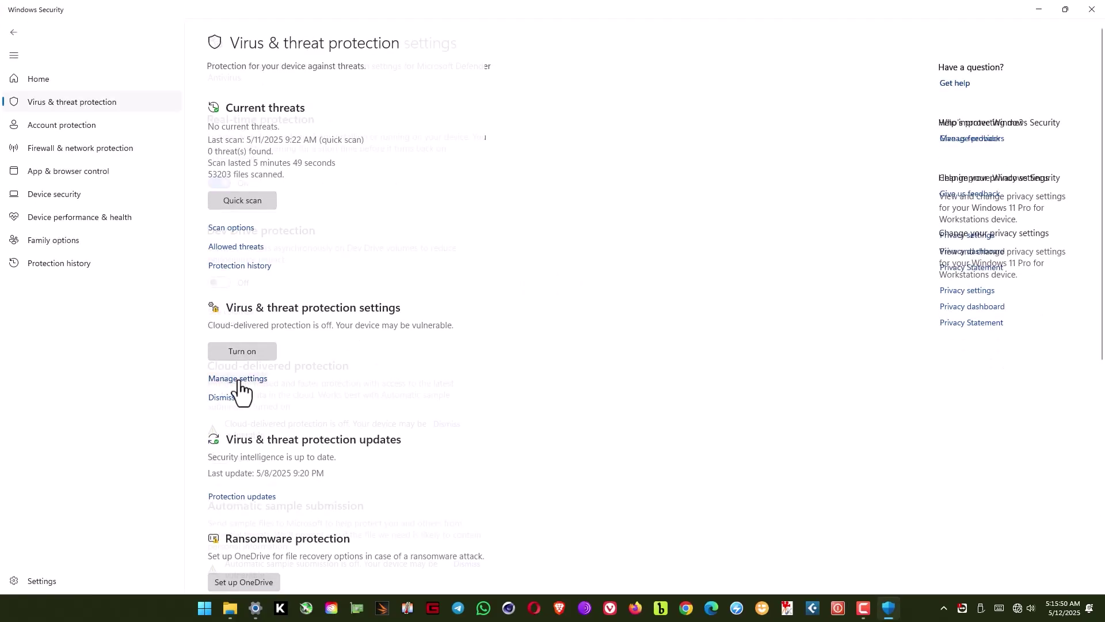
Turn real-time protection off, then close Windows Security and Settings
left_click(238, 382)
left_click(214, 184)
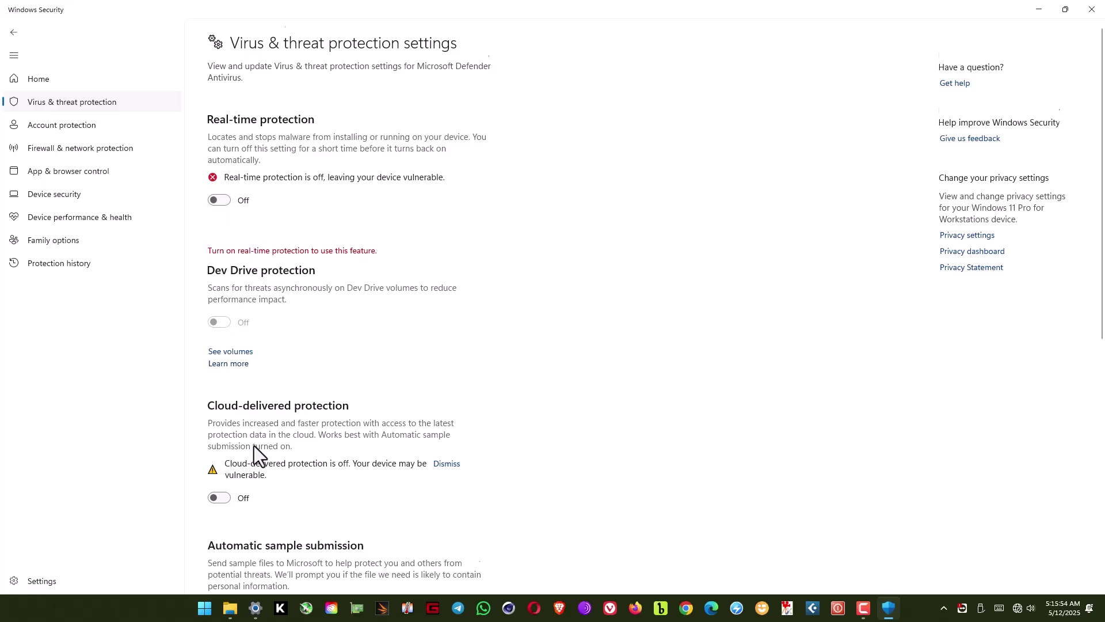
scroll(253, 472, "down", 3)
scroll(251, 491, "down", 5)
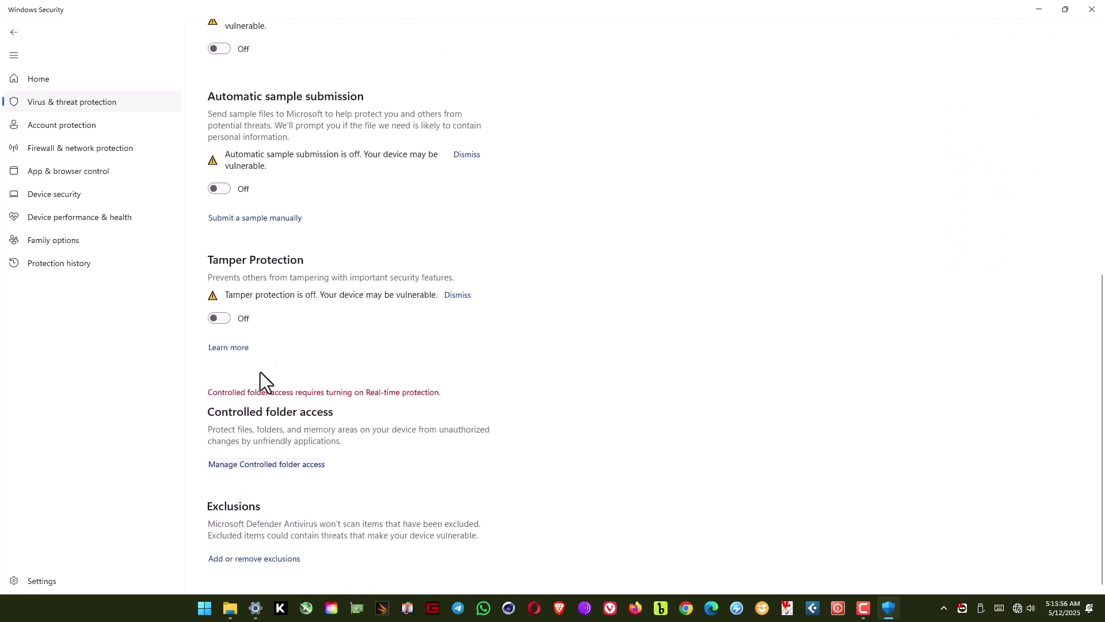
scroll(254, 218, "up", 3)
scroll(282, 230, "up", 5)
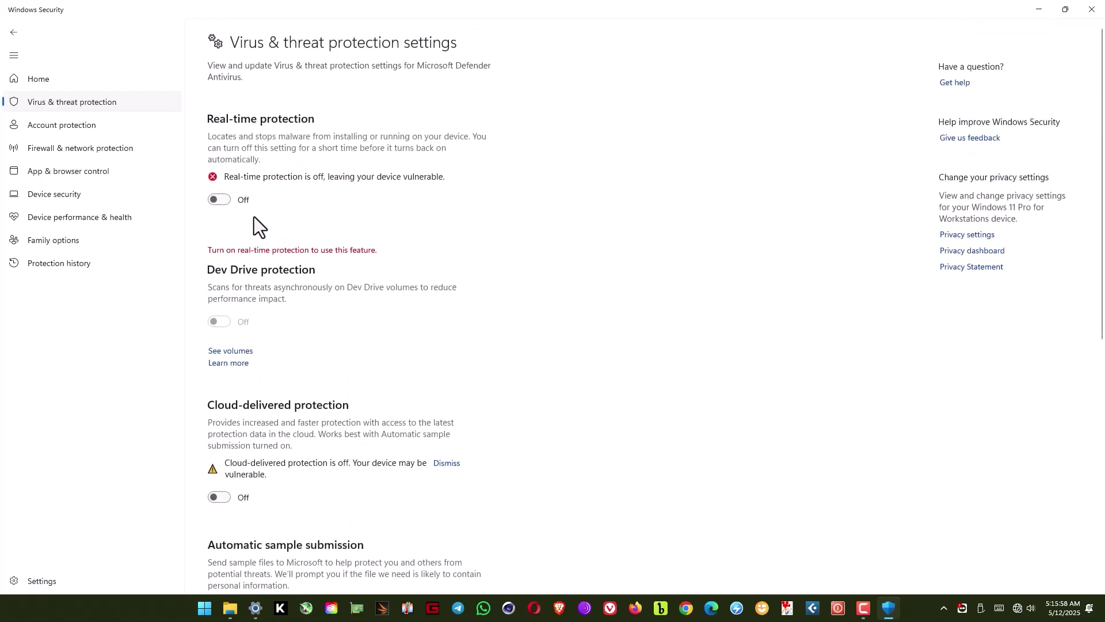
left_click(1091, 9)
left_click(1091, 9)
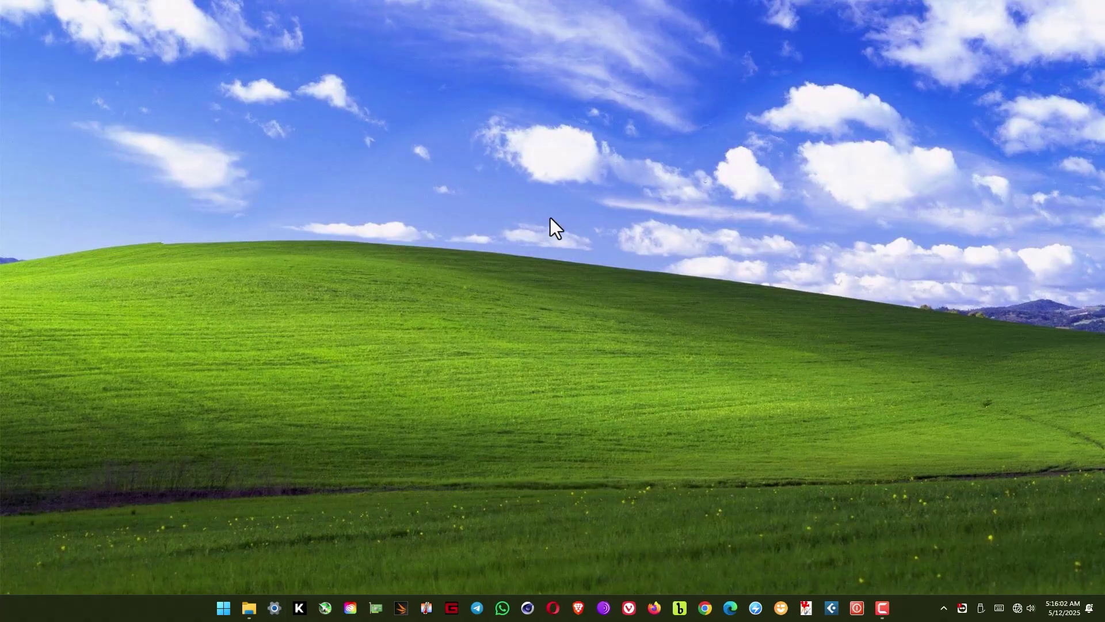
Show the INSTALL folder as large icons and bring up WinRAR options for SketchUp_Pro_2025_v25.0.575.rar
left_click(249, 607)
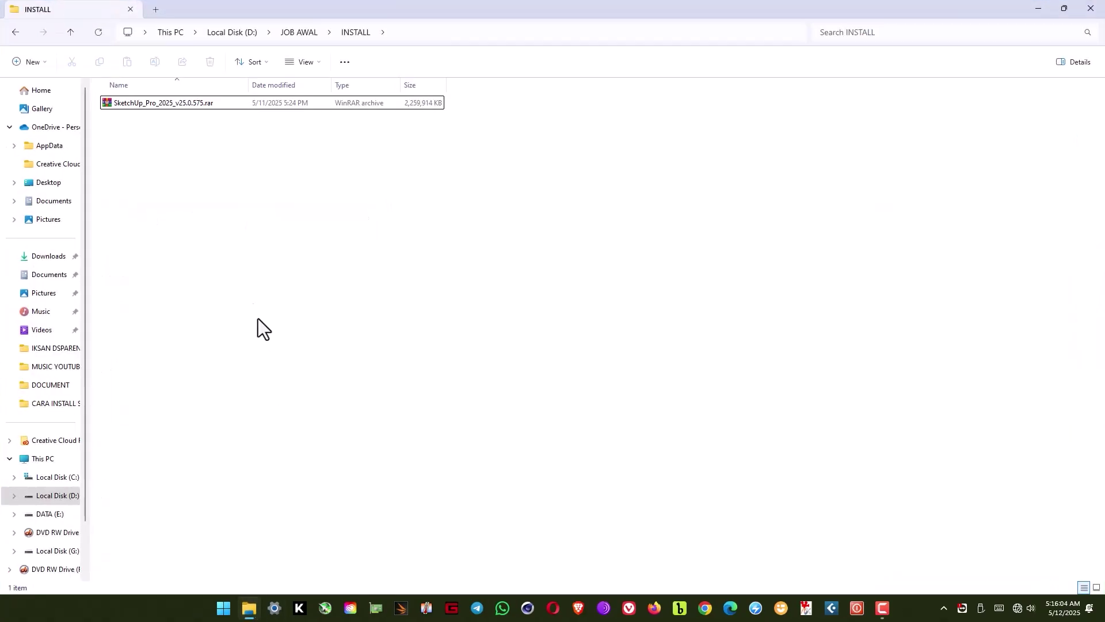
right_click(217, 181)
mouse_move(245, 187)
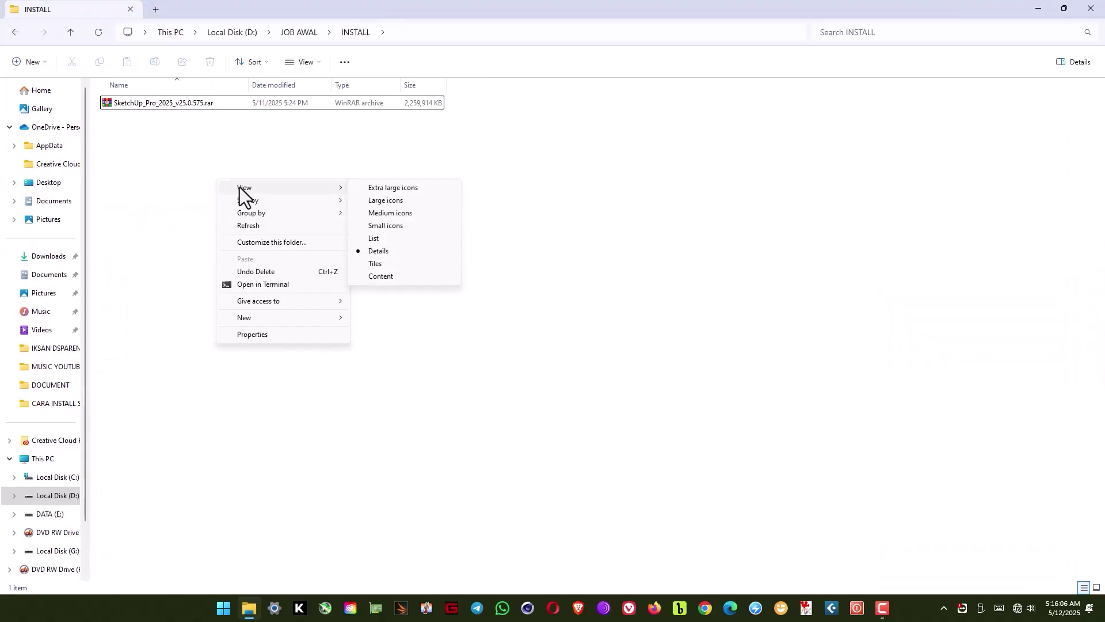
left_click(379, 202)
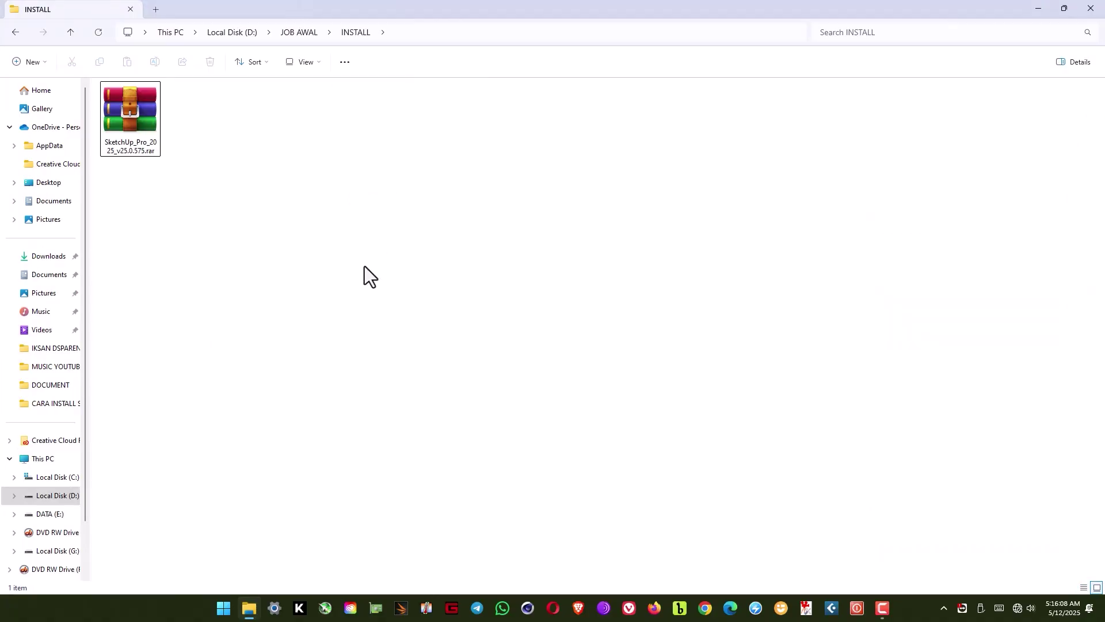
scroll(364, 266, "up", 2, "ctrl")
scroll(365, 266, "up", 3, "ctrl")
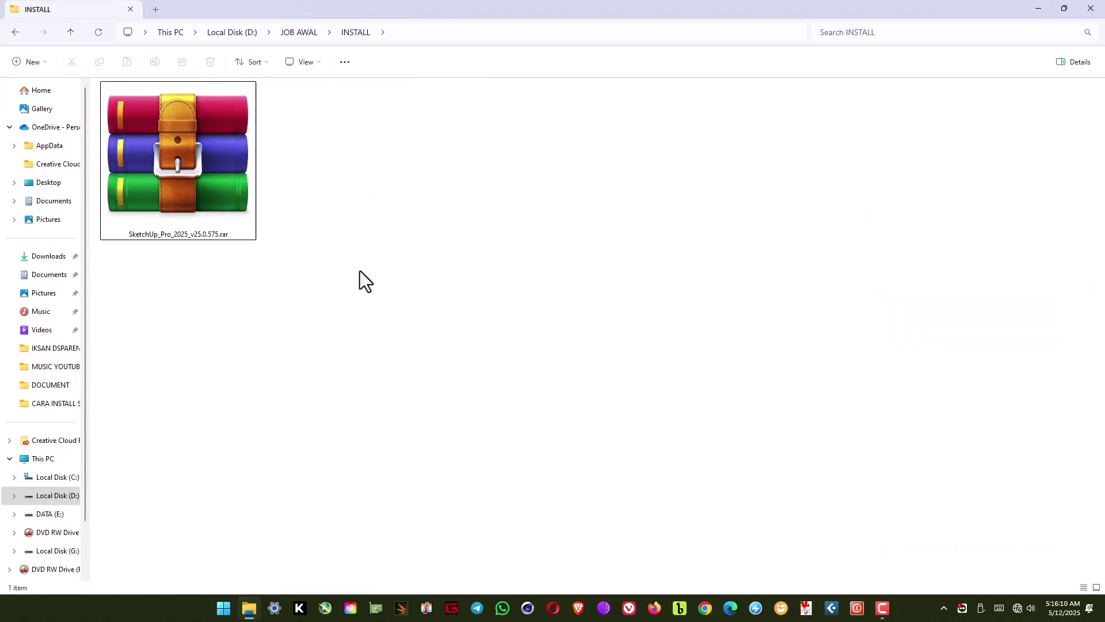
left_click(209, 202)
right_click(209, 201)
mouse_move(242, 222)
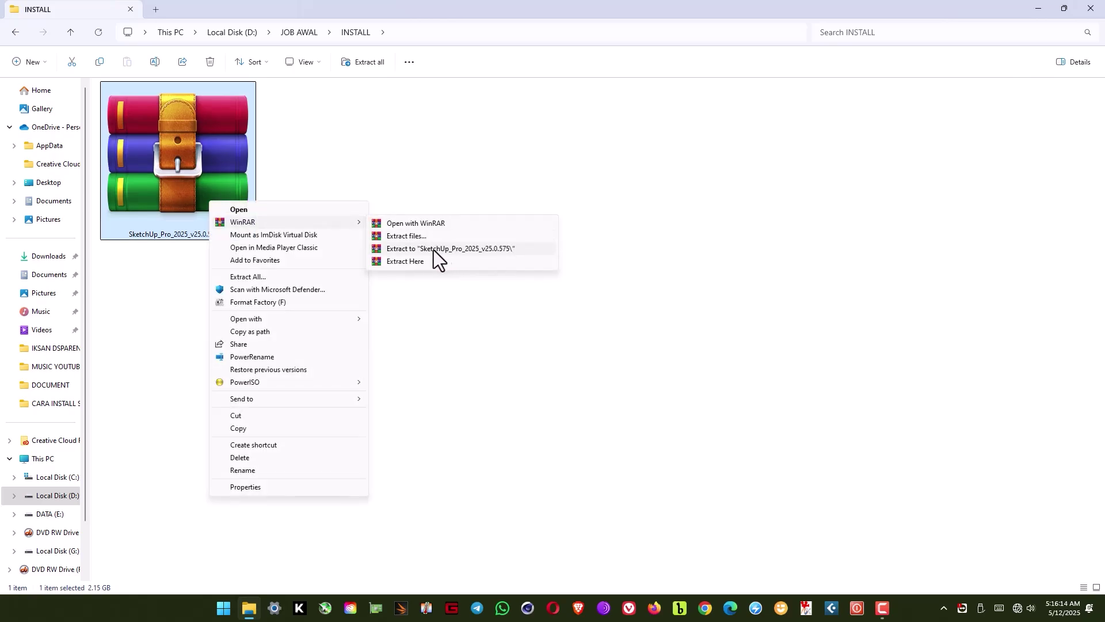
Extract the archive to a SketchUp_Pro_2025_v25.0.575 folder, entering the archive password
left_click(457, 251)
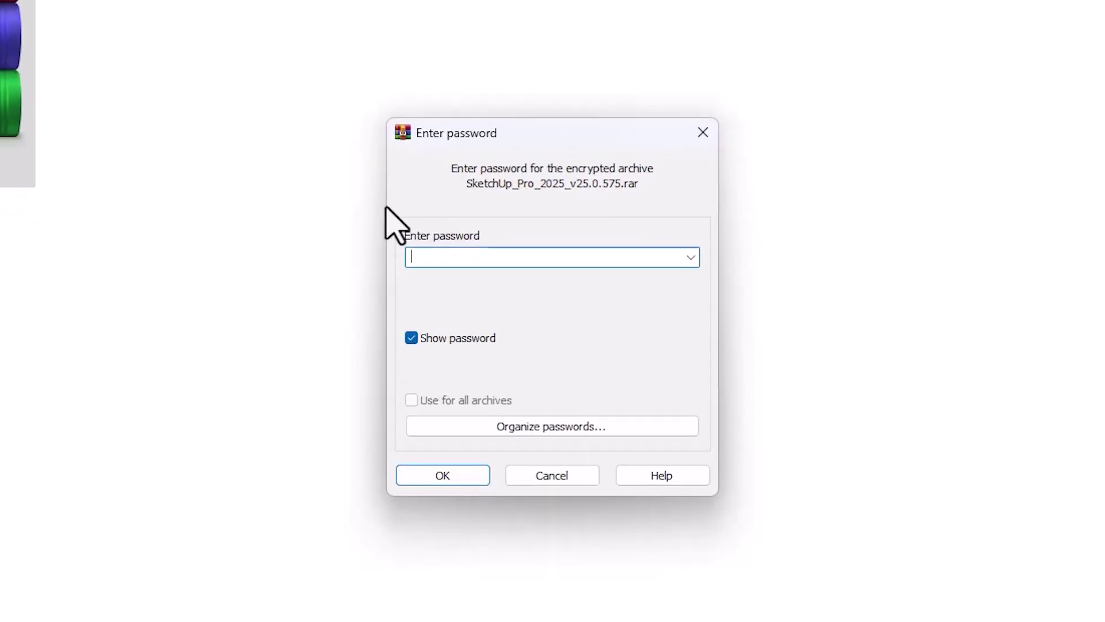
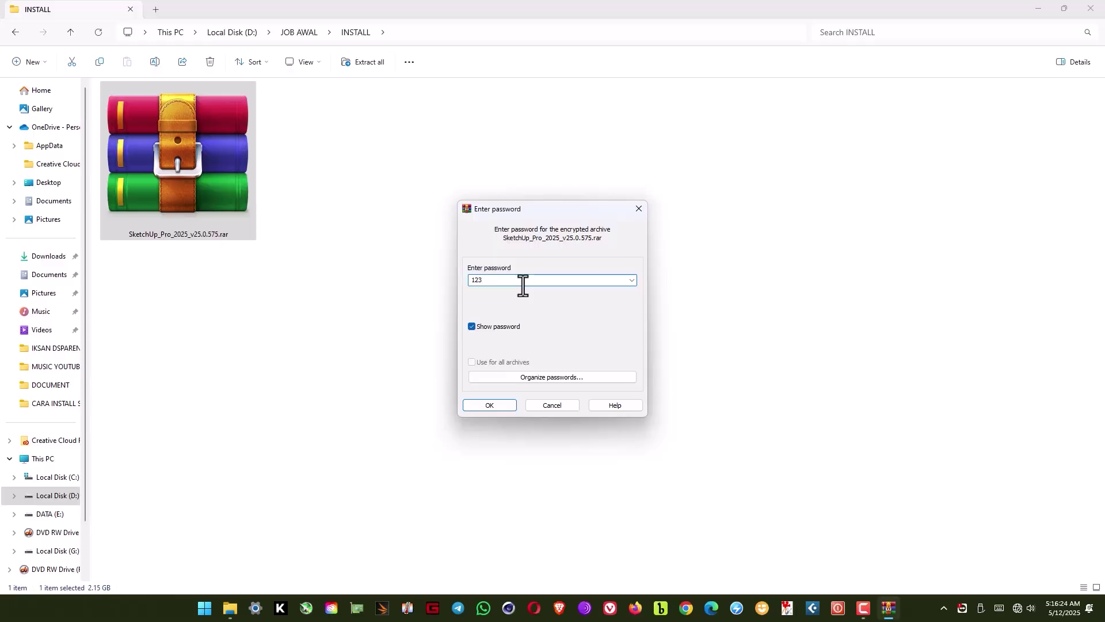
left_click(488, 406)
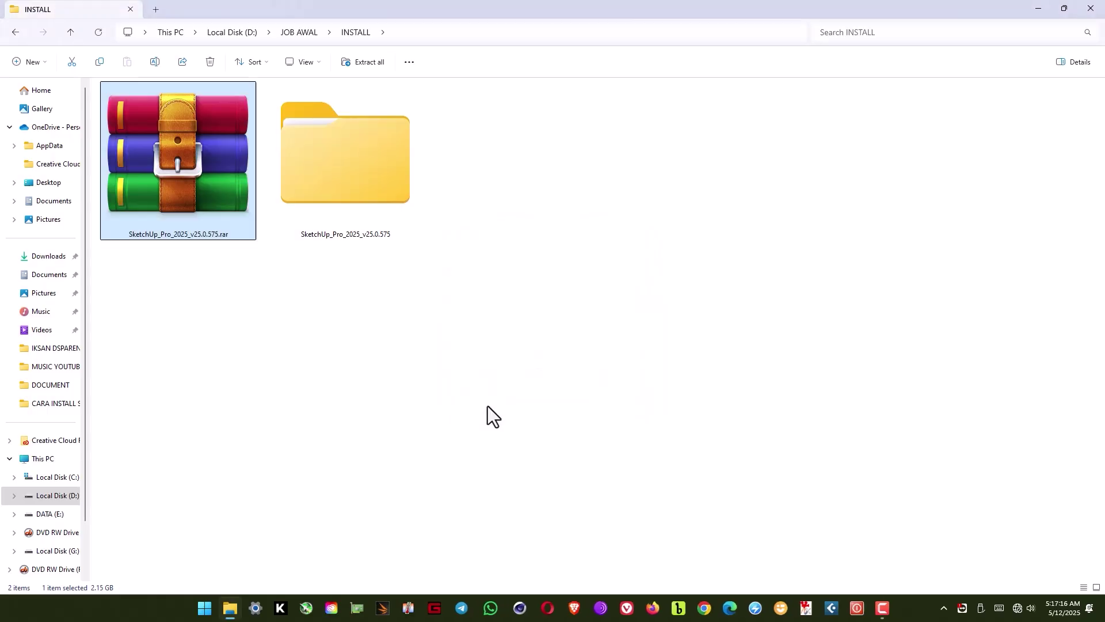
Run SketchUpFull-2025-0-575-244.exe as administrator from the inner extracted folder
double_click(344, 184)
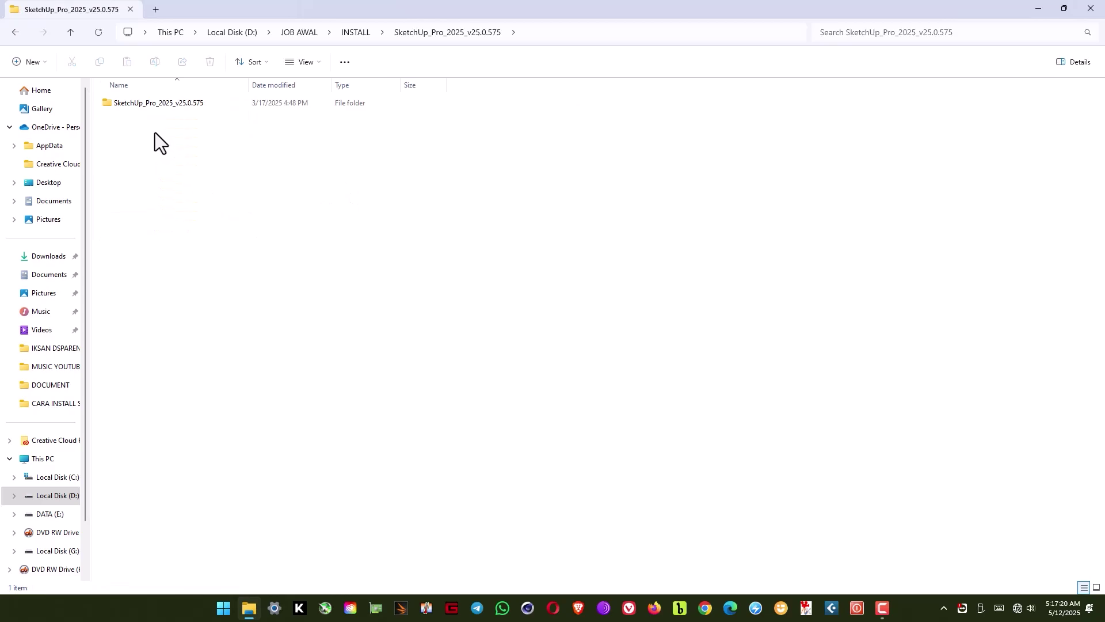
double_click(151, 107)
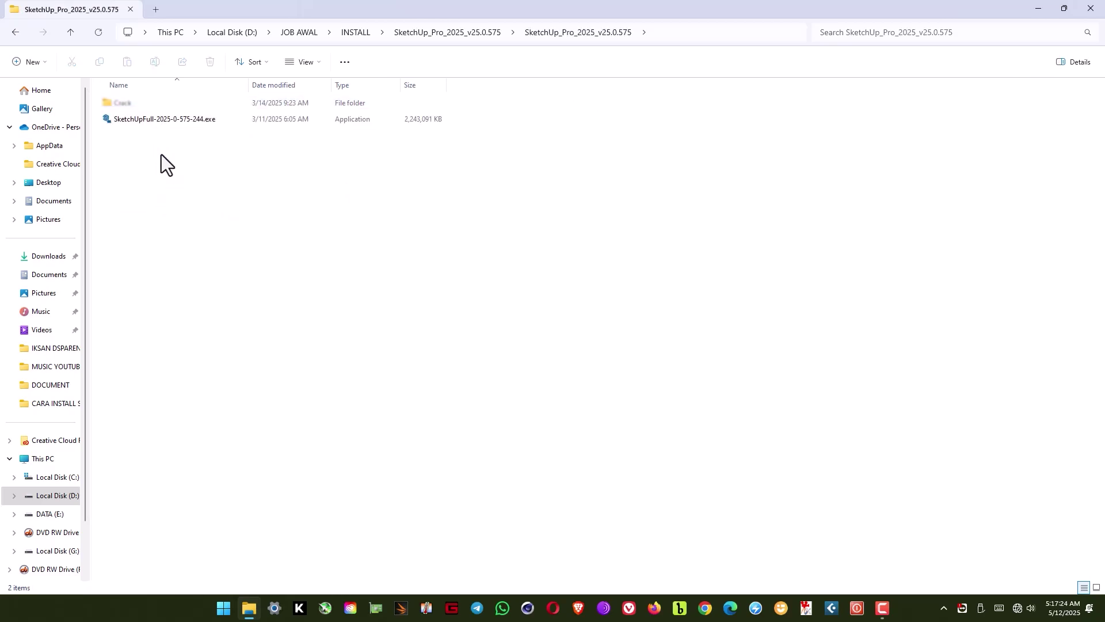
left_click(161, 122)
right_click(160, 122)
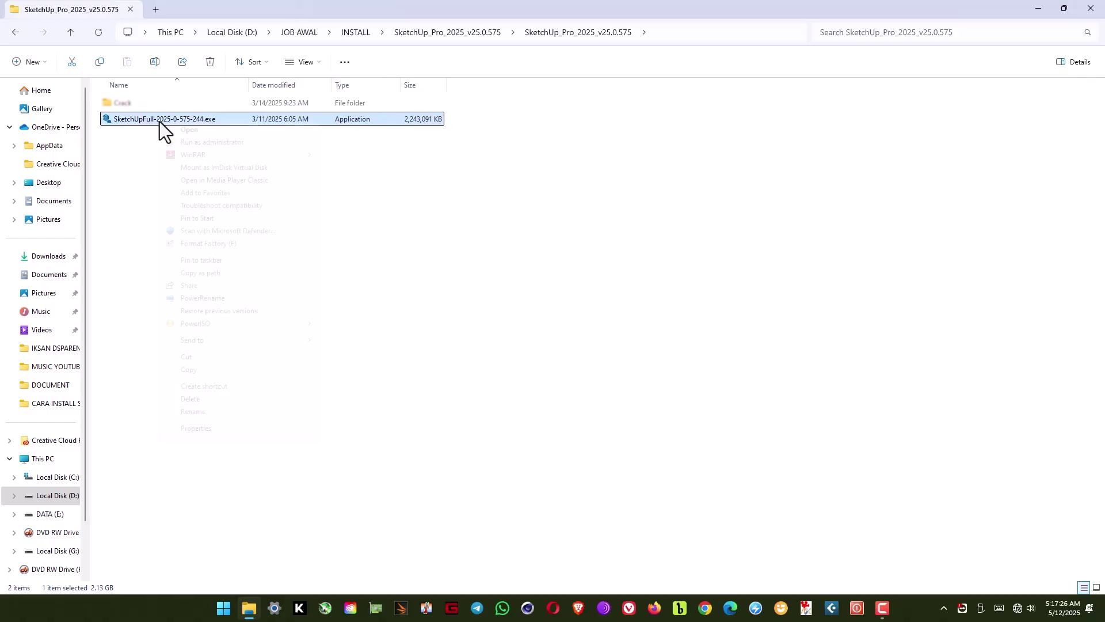
left_click(226, 146)
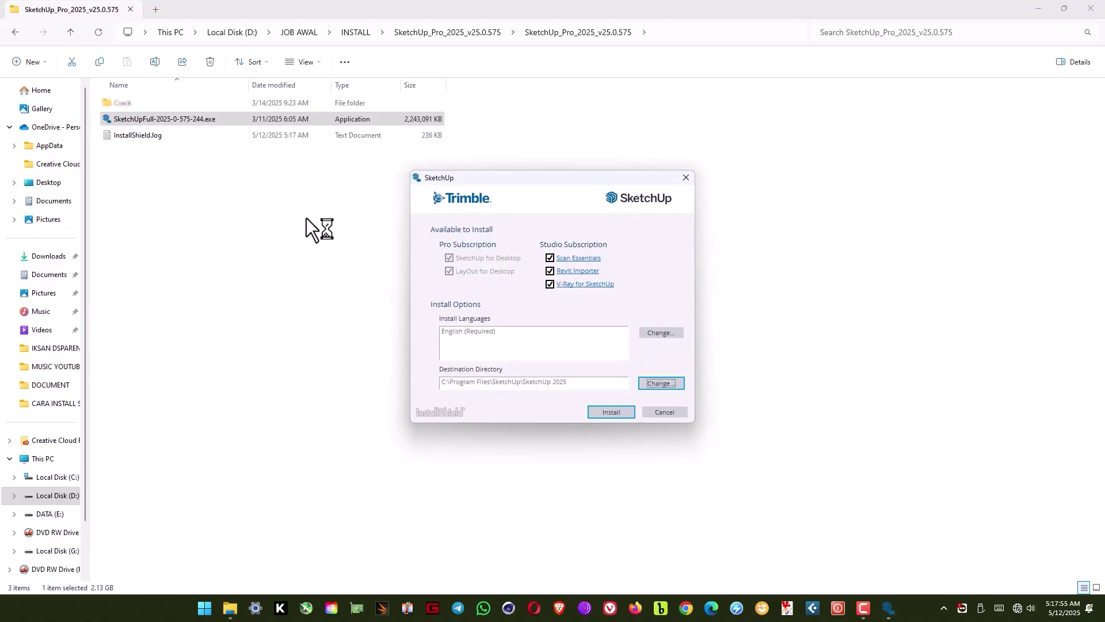
Install SketchUp 2025 with Scan Essentials and V-Ray unchecked, then finish the installer
left_click(550, 260)
left_click(549, 284)
left_click(614, 414)
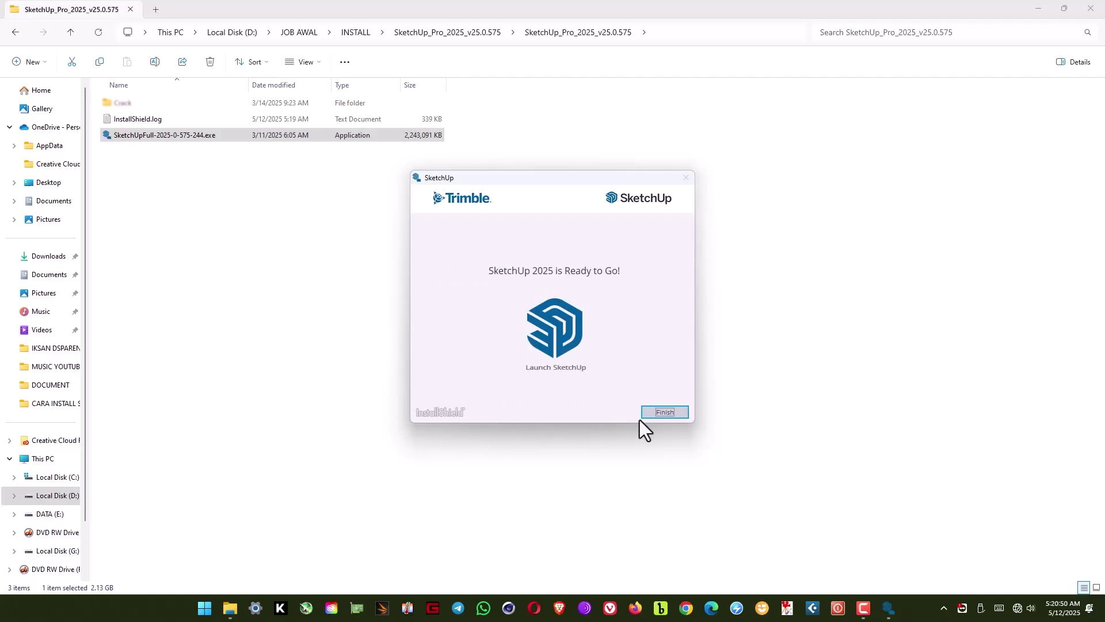
left_click(664, 412)
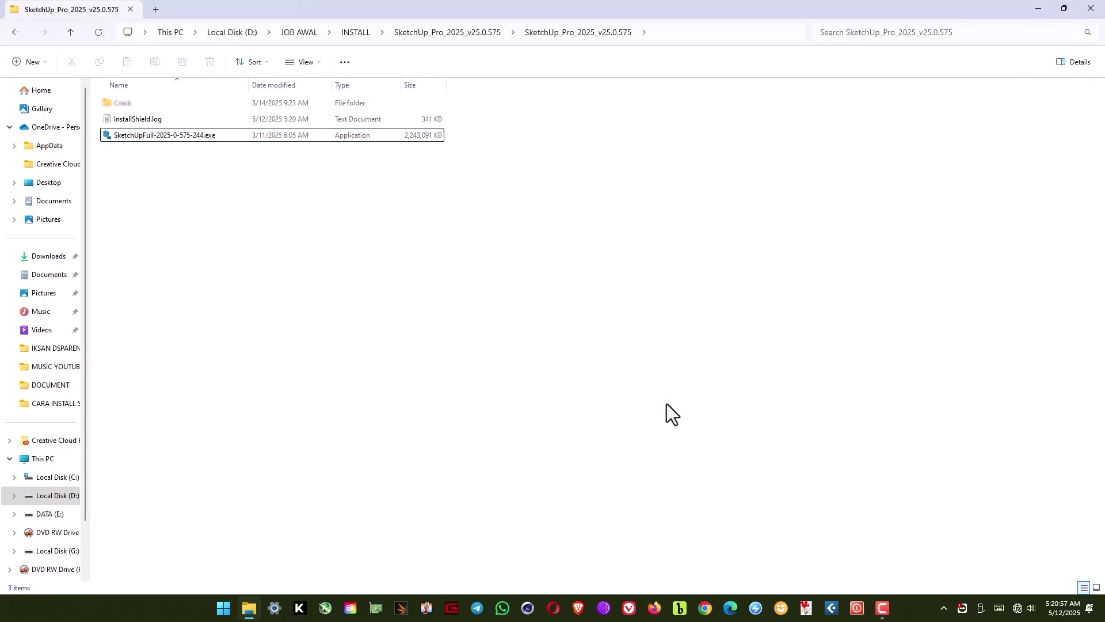
Copy SketchUp.exe and LayOut.exe from the Crack folder, then open a new This PC tab
double_click(126, 105)
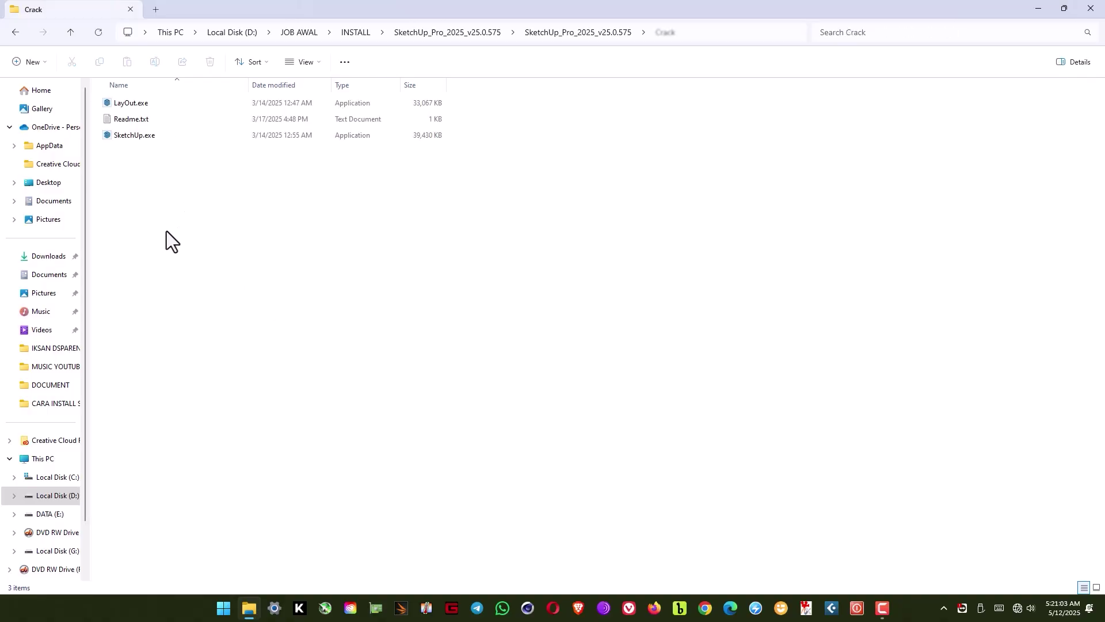
left_click(135, 136)
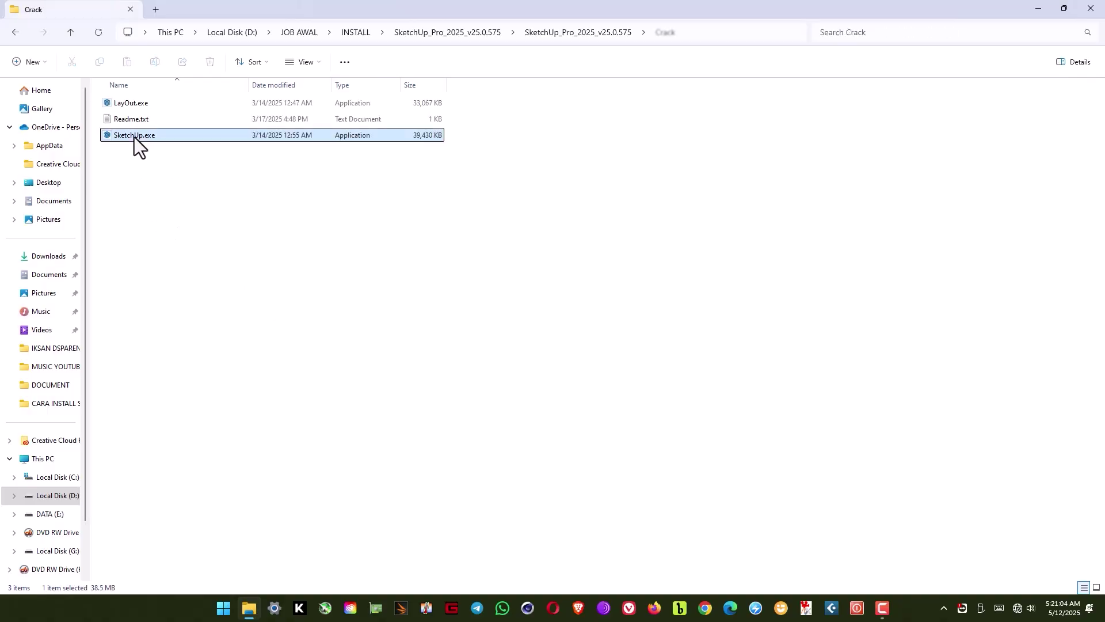
left_click(135, 102, "ctrl")
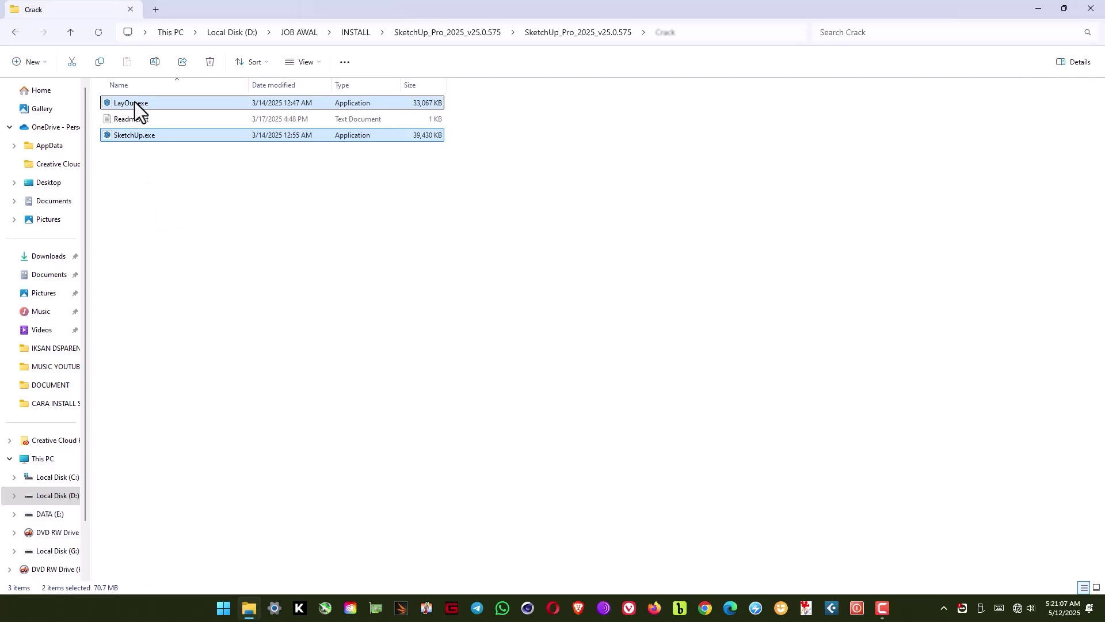
right_click(135, 102)
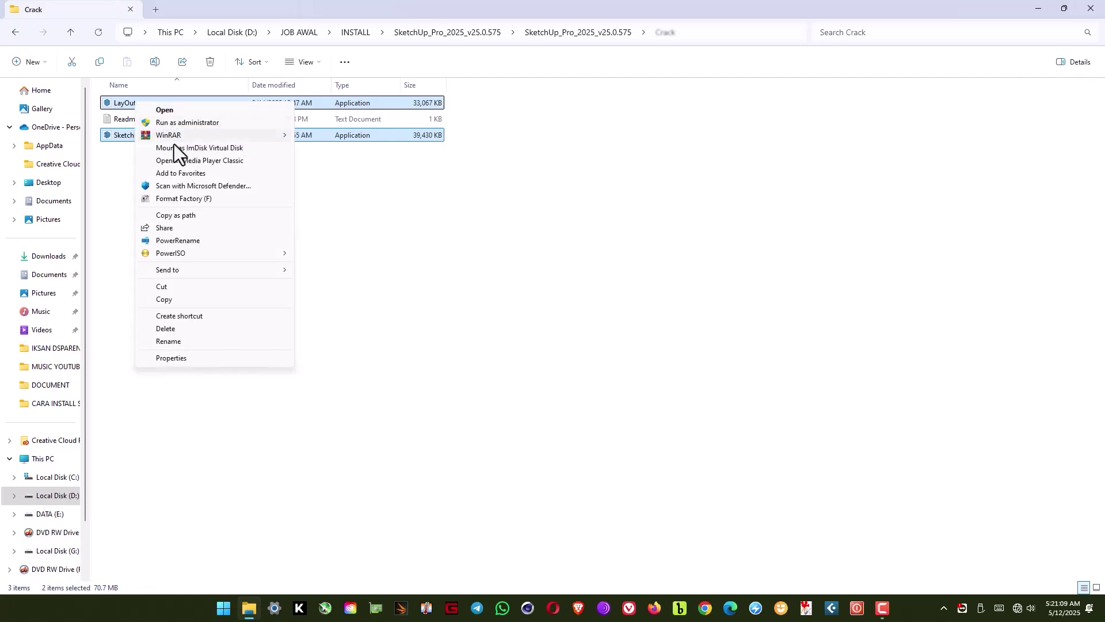
left_click(164, 299)
left_click(168, 264)
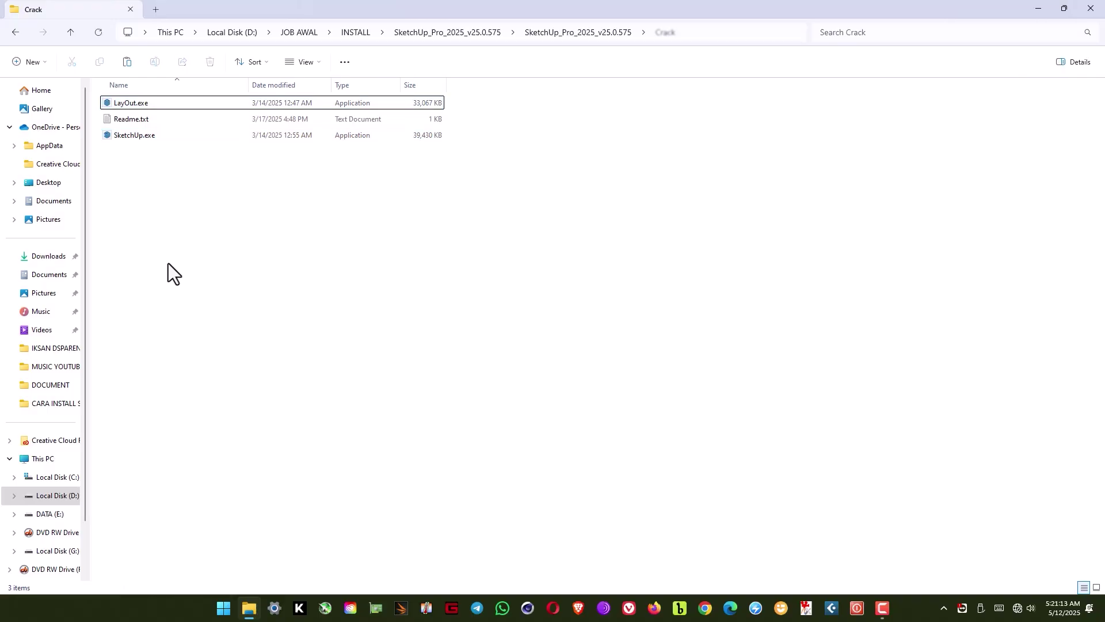
left_click(154, 13)
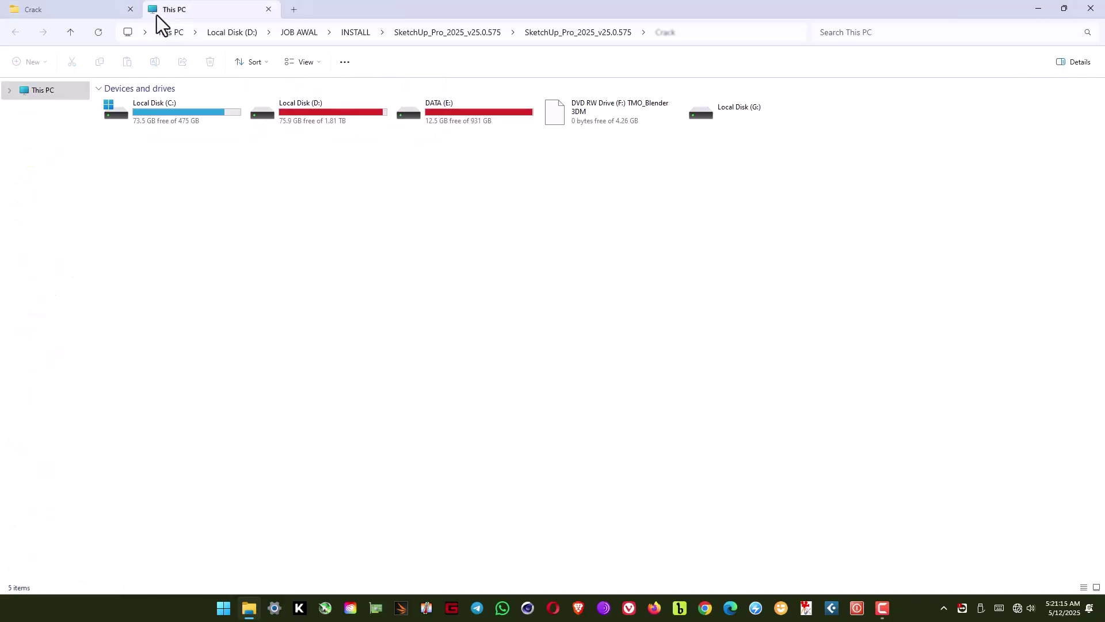
Open C:\Program Files and scroll down to the SketchUp folder
double_click(164, 117)
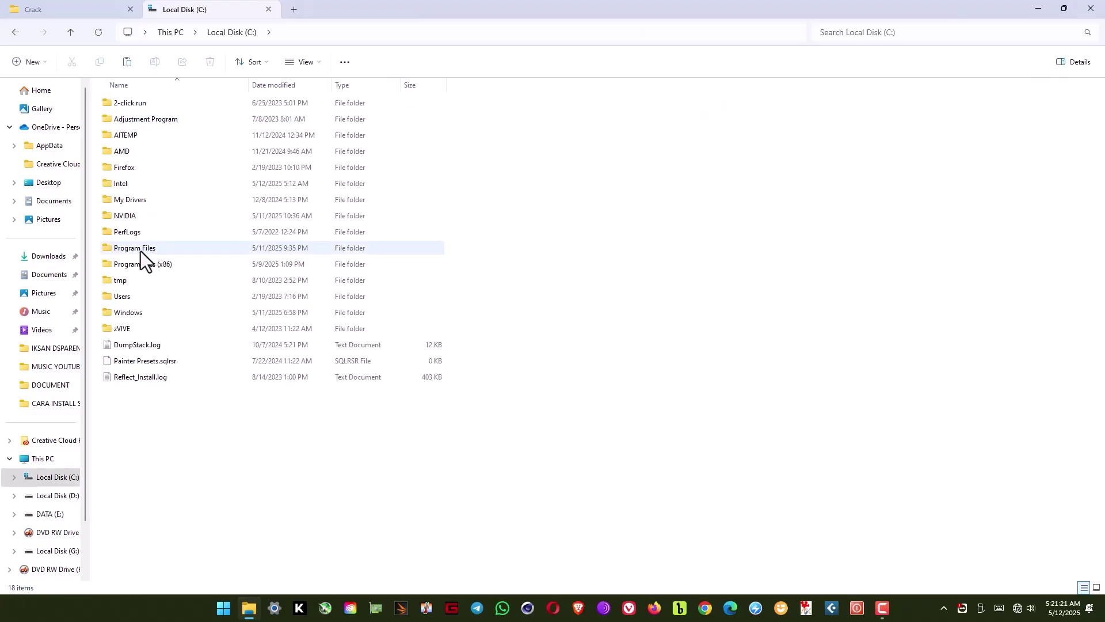
double_click(140, 250)
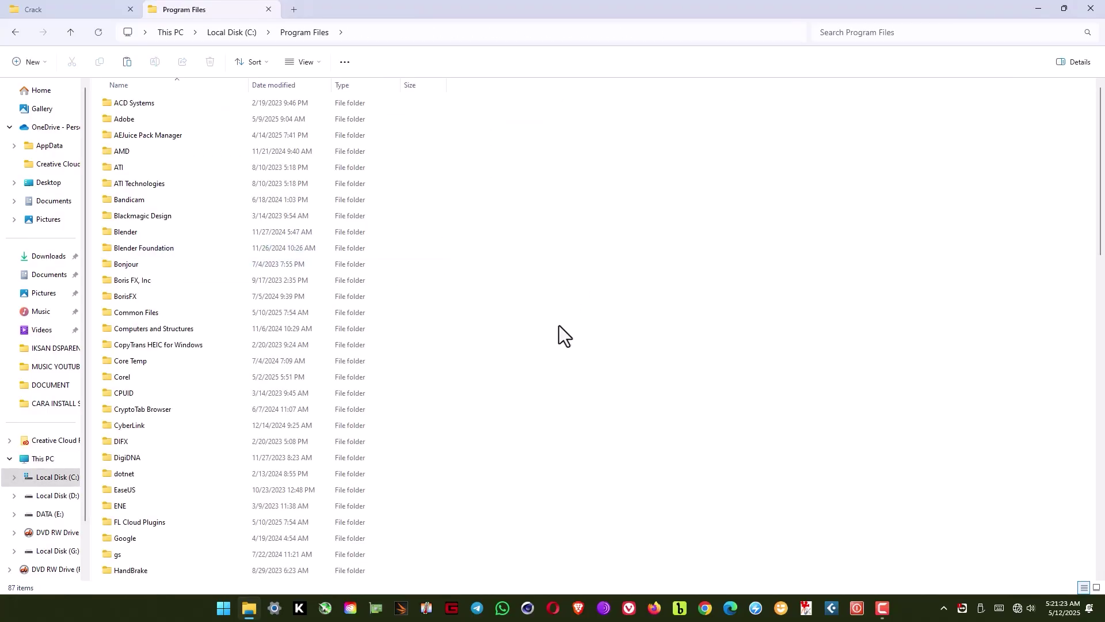
scroll(552, 332, "down", 3)
scroll(553, 331, "down", 3)
scroll(552, 331, "down", 4)
scroll(553, 332, "down", 1)
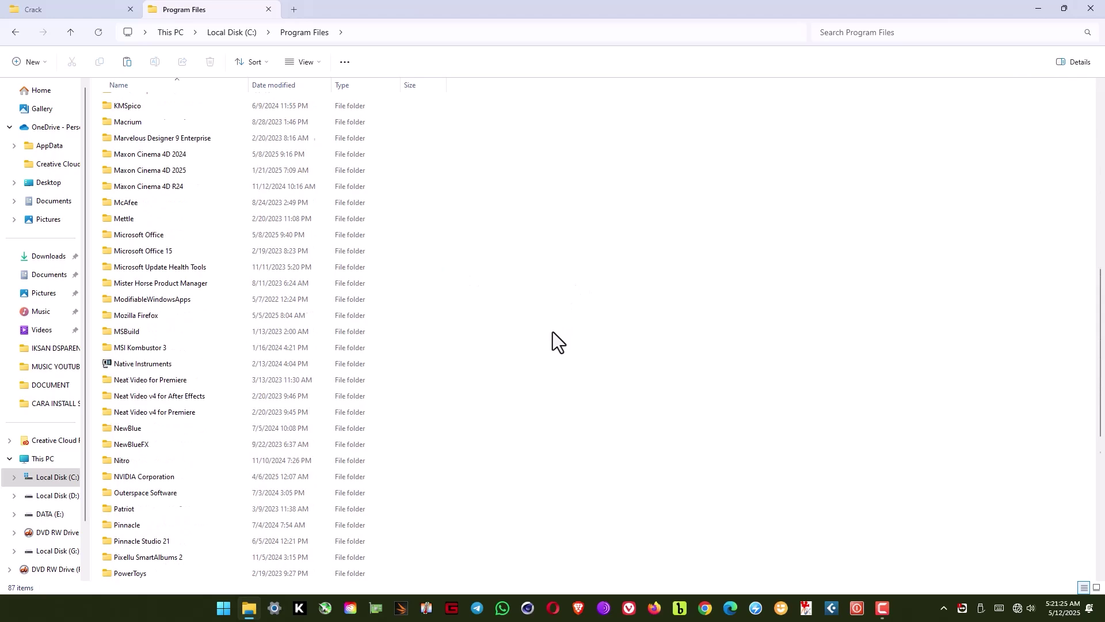
scroll(552, 332, "down", 2)
scroll(553, 331, "down", 1)
scroll(552, 331, "down", 1)
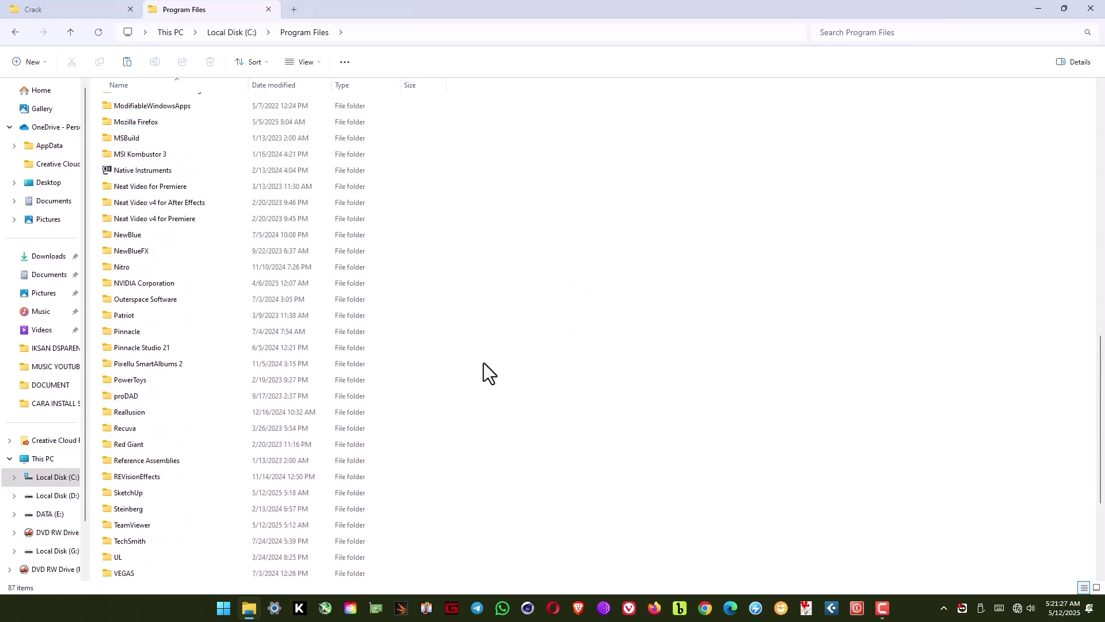
Open SketchUp > SketchUp 2025 > SketchUp application subfolder
left_click(127, 494)
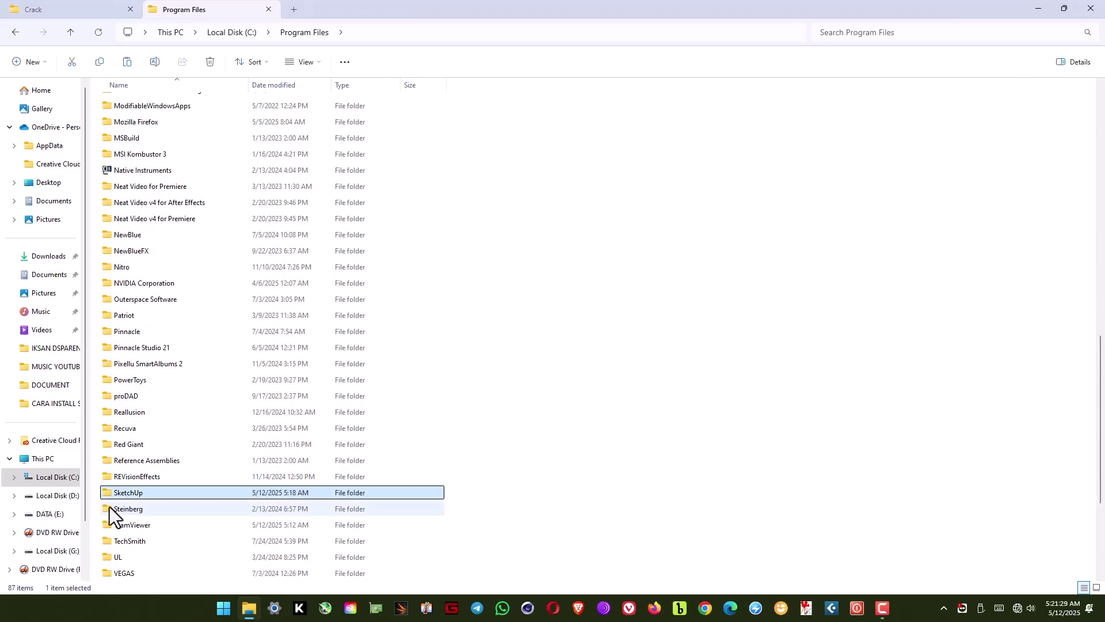
double_click(151, 492)
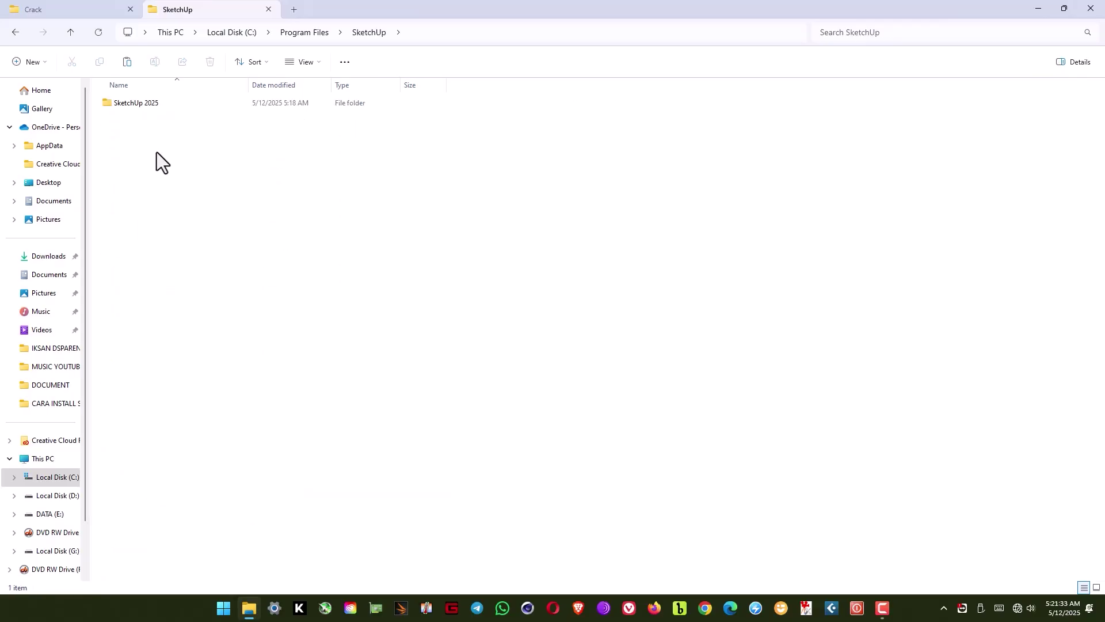
double_click(142, 102)
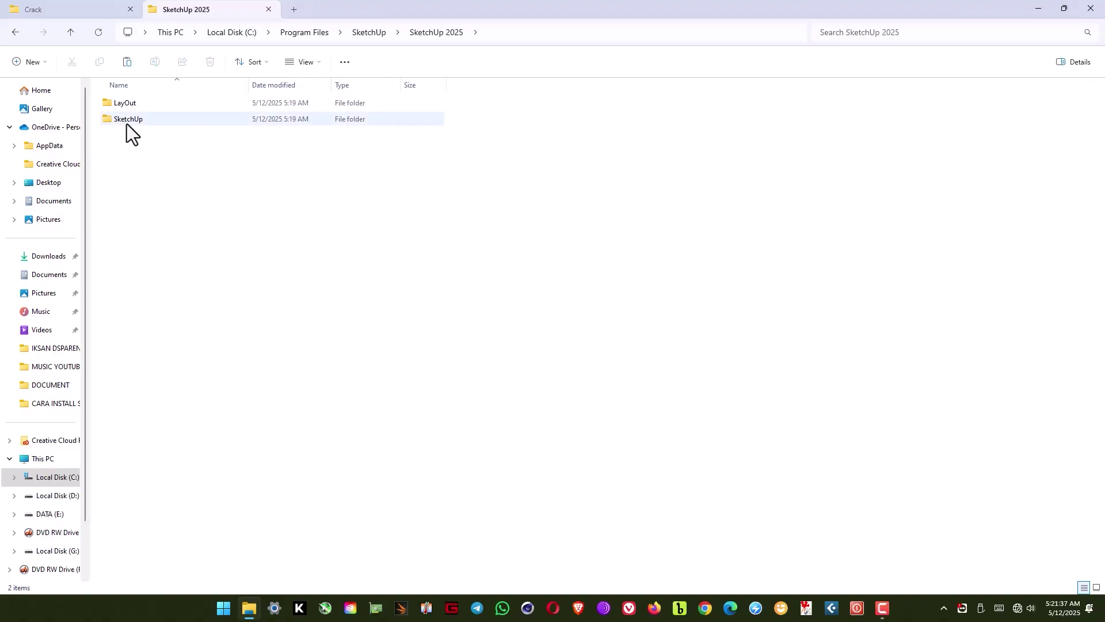
left_click(127, 123)
double_click(127, 123)
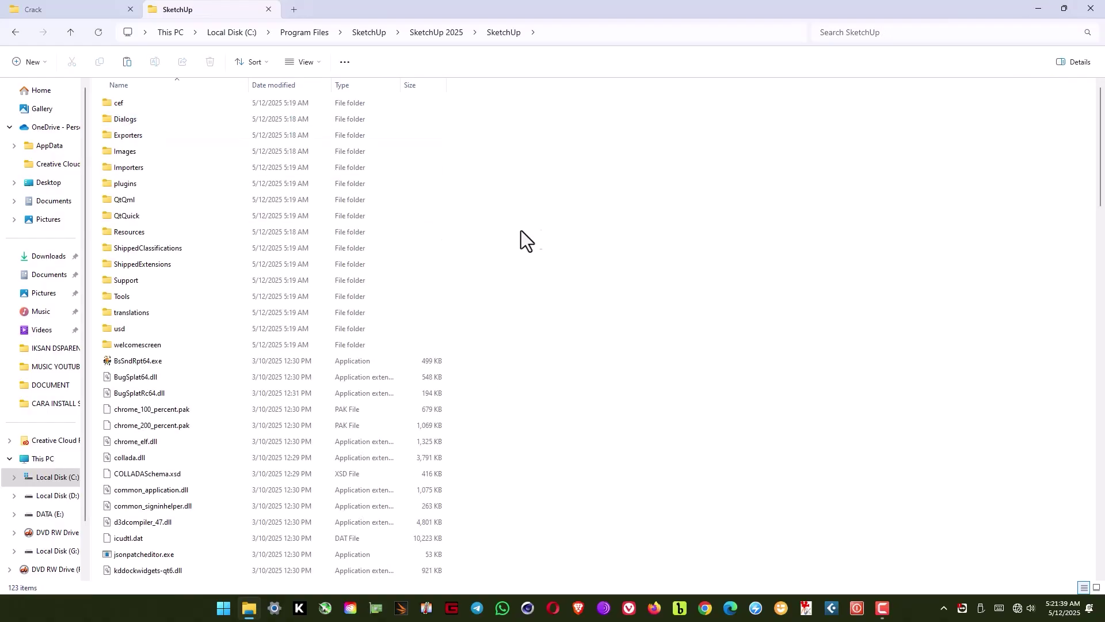
Paste the two files here, replacing SketchUp.exe and granting administrator permission
right_click(607, 278)
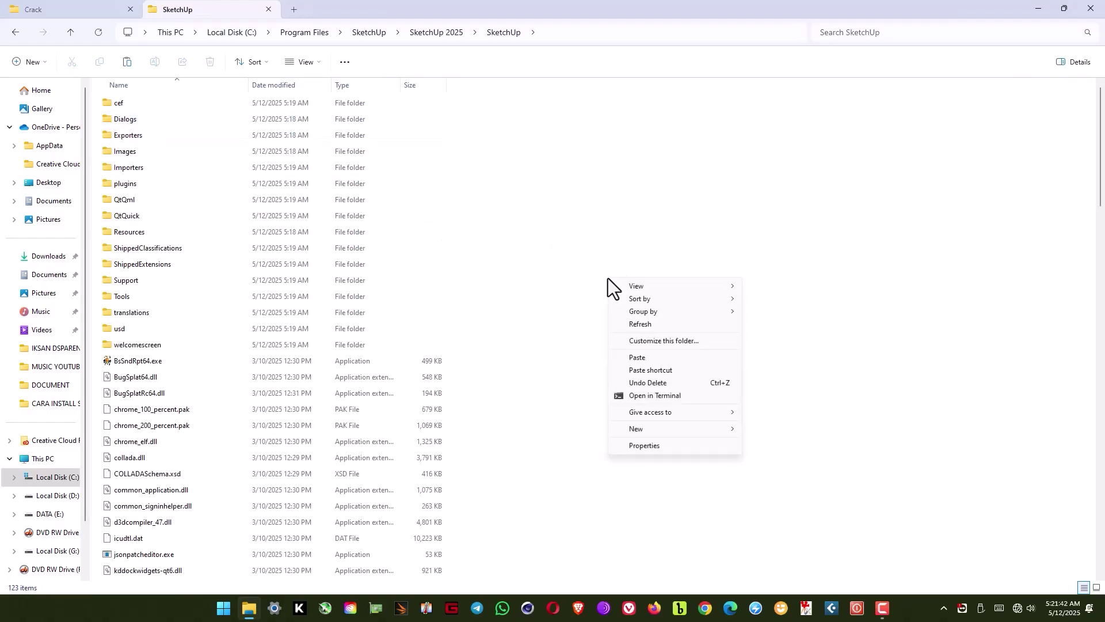
left_click(637, 358)
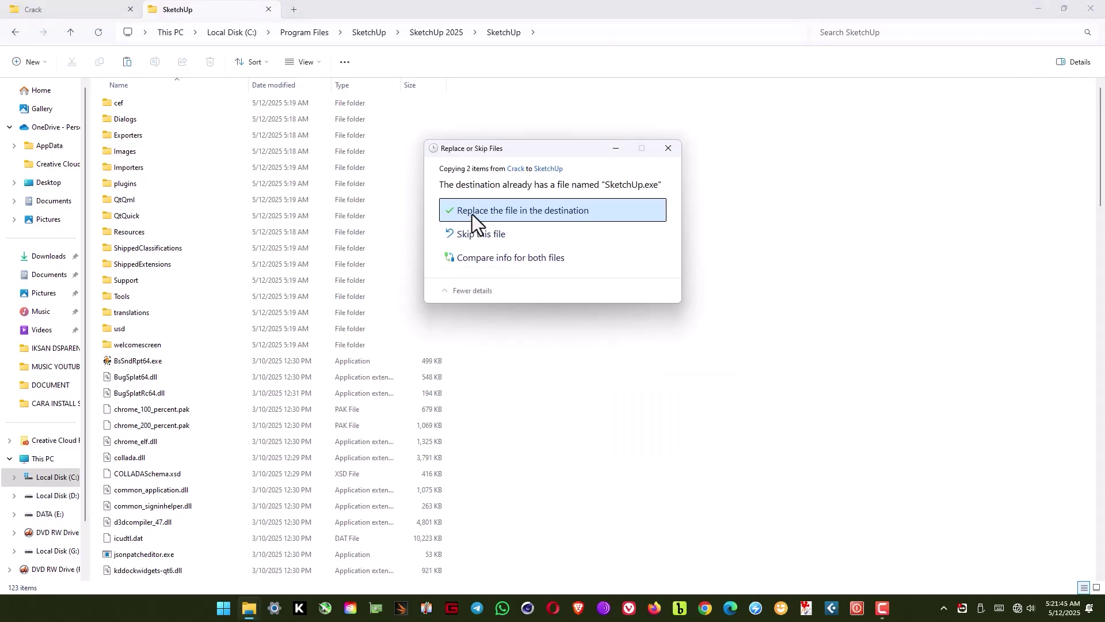
left_click(472, 212)
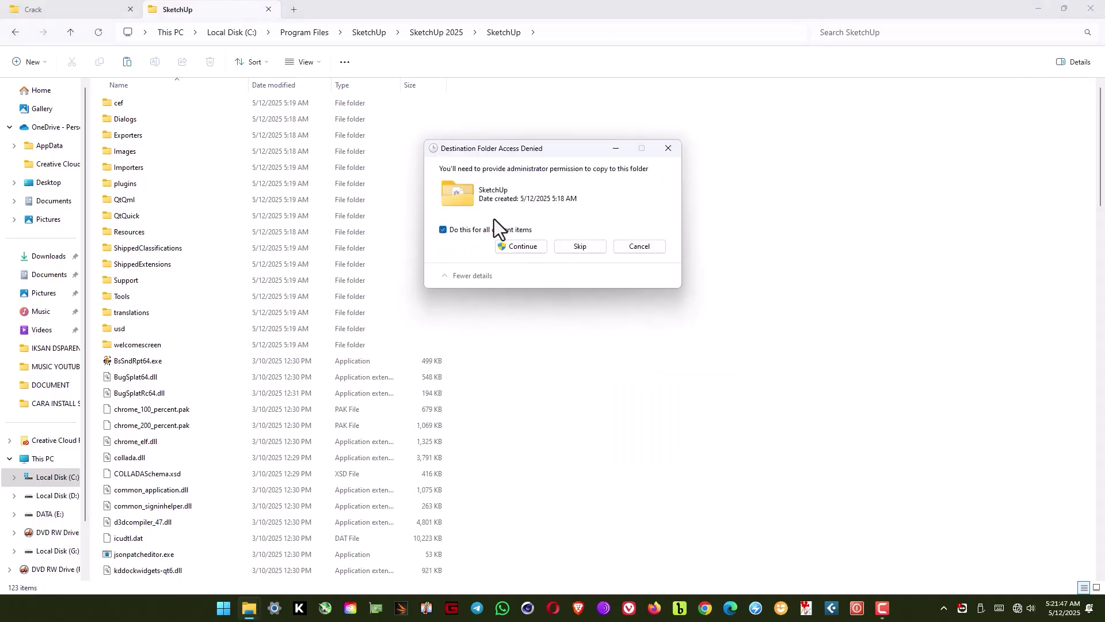
left_click(531, 248)
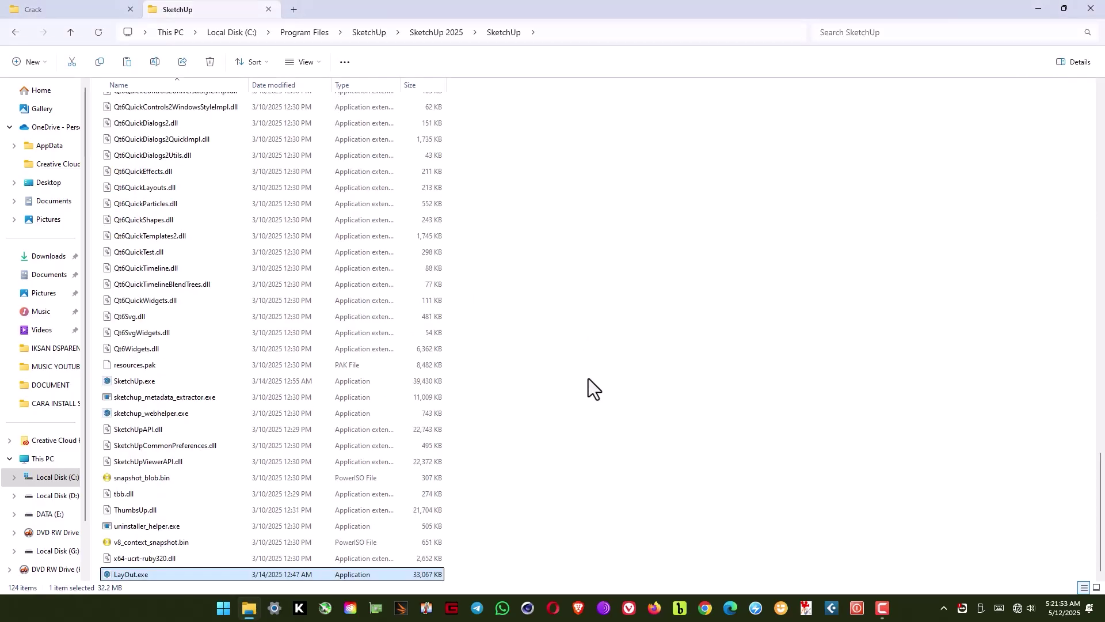
left_click(587, 378)
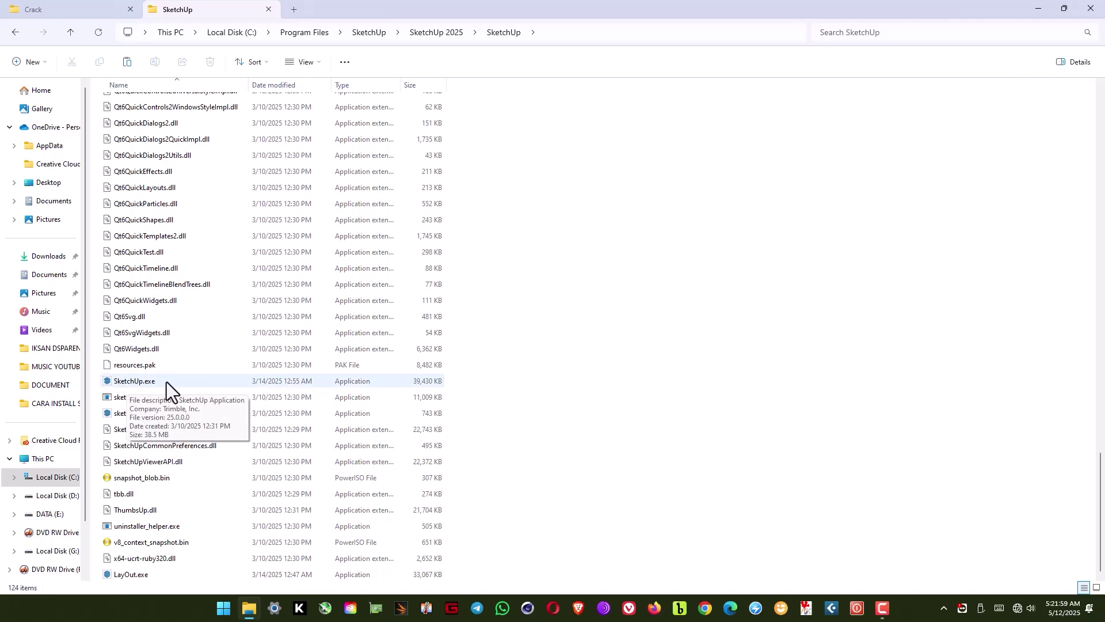
Run SketchUp.exe as administrator, check its licence, then start a Simple Inches model
right_click(150, 385)
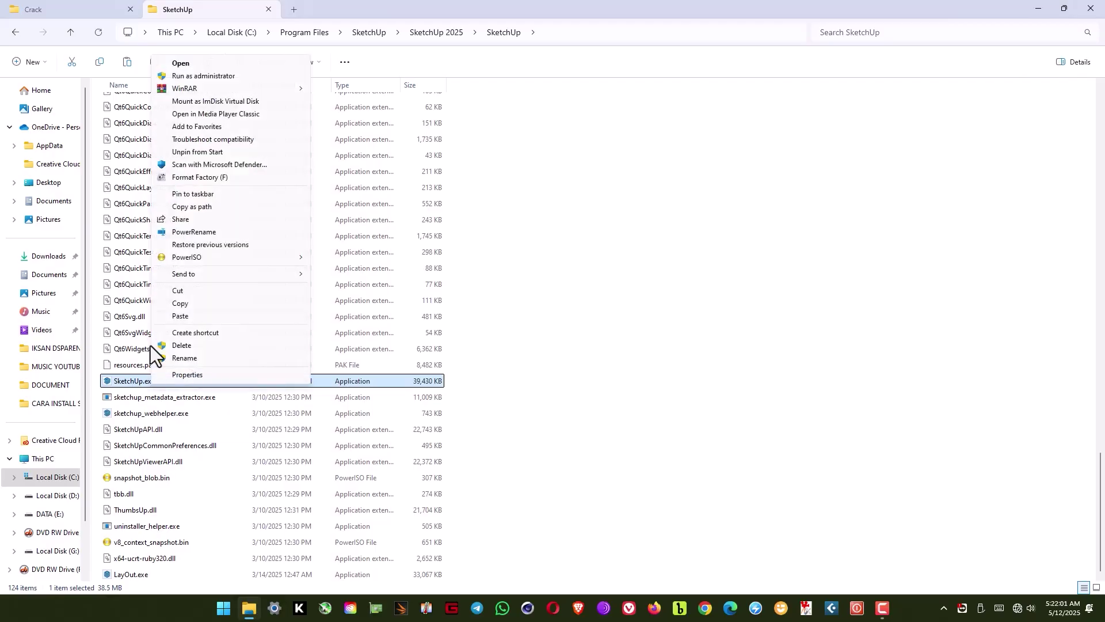
left_click(198, 76)
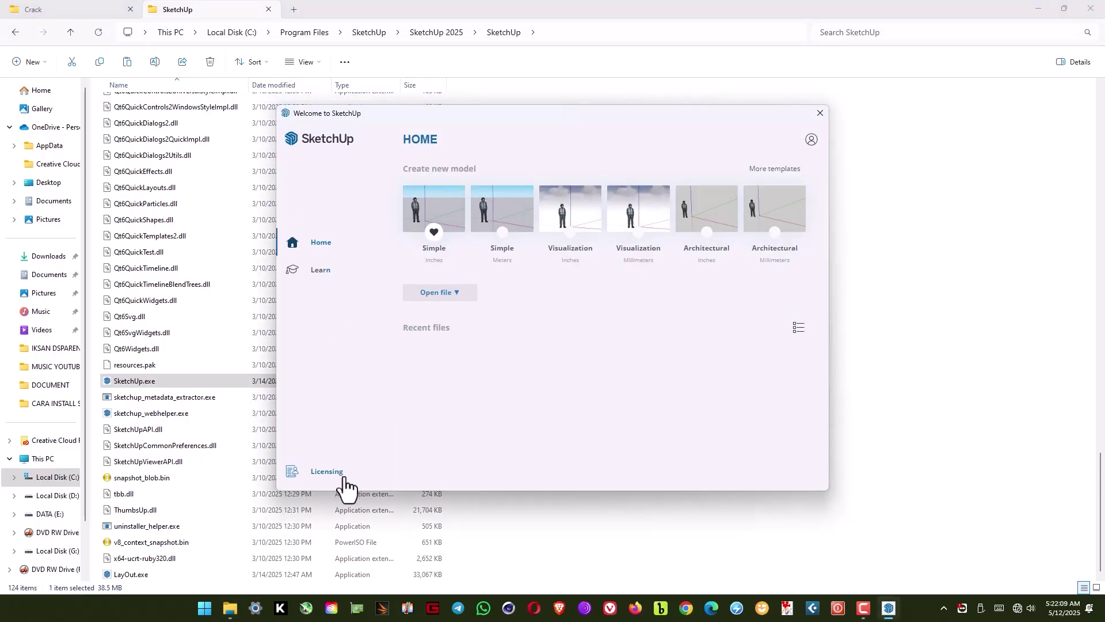
left_click(327, 472)
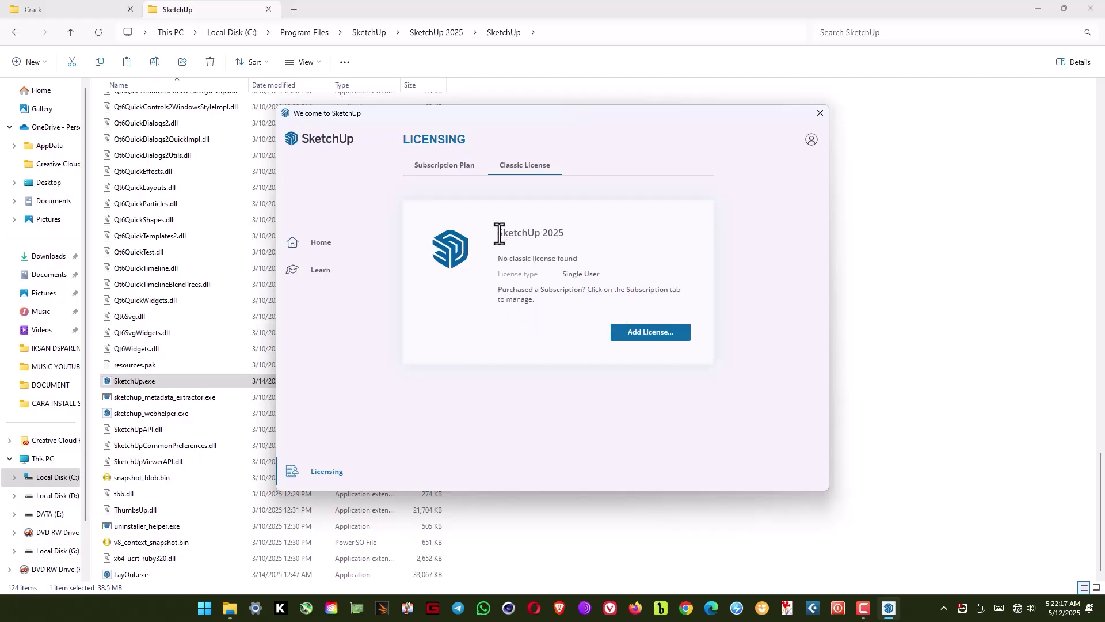
left_click_drag(496, 233, 560, 233)
left_click(322, 253)
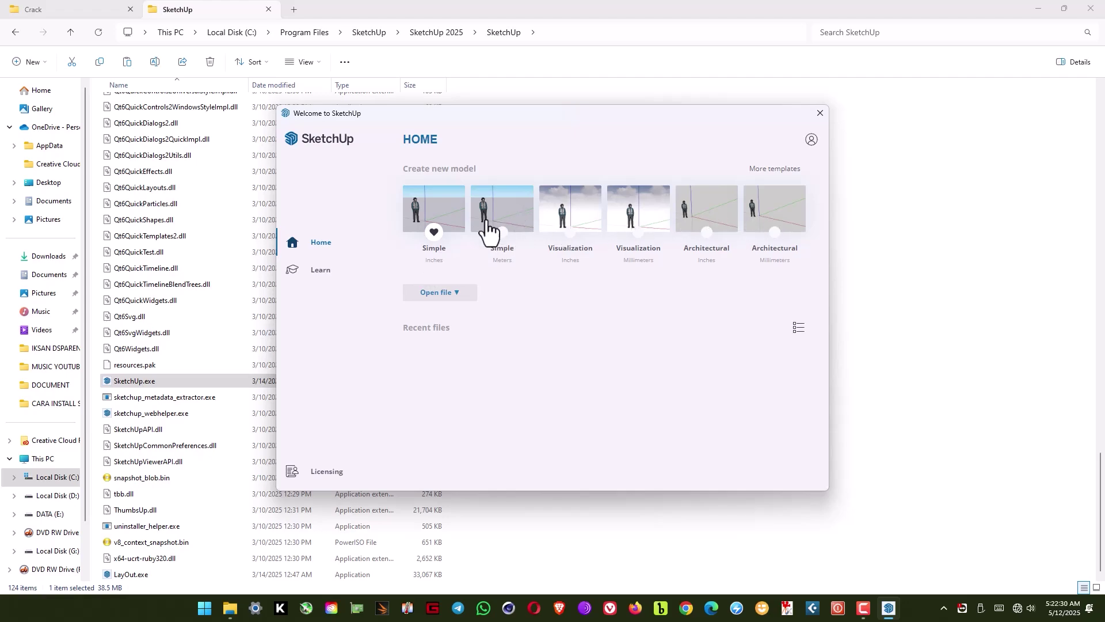
left_click(438, 227)
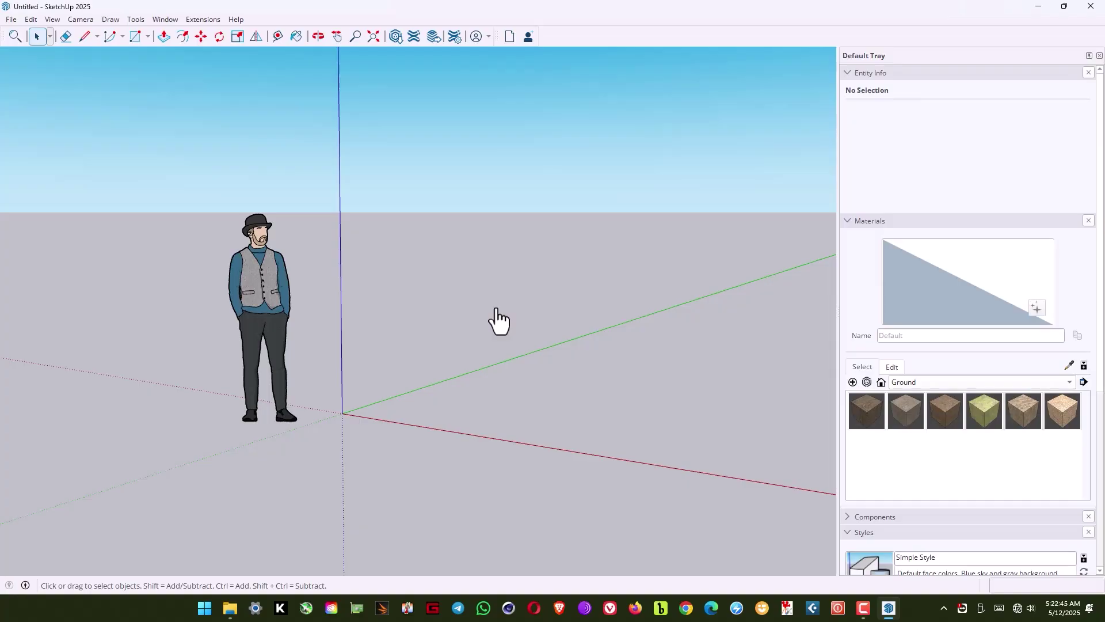
Zoom the view, then orbit so the default figure faces the camera
scroll(456, 352, "down", 1)
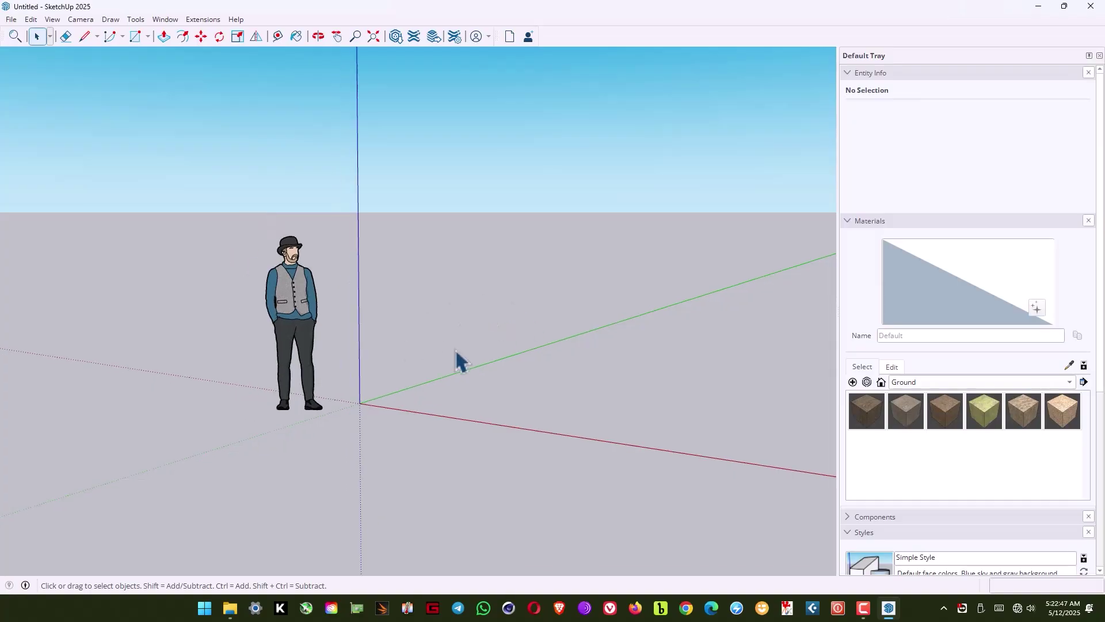
scroll(456, 351, "down", 1)
scroll(456, 351, "down", 2)
scroll(456, 351, "down", 2)
scroll(456, 351, "up", 1)
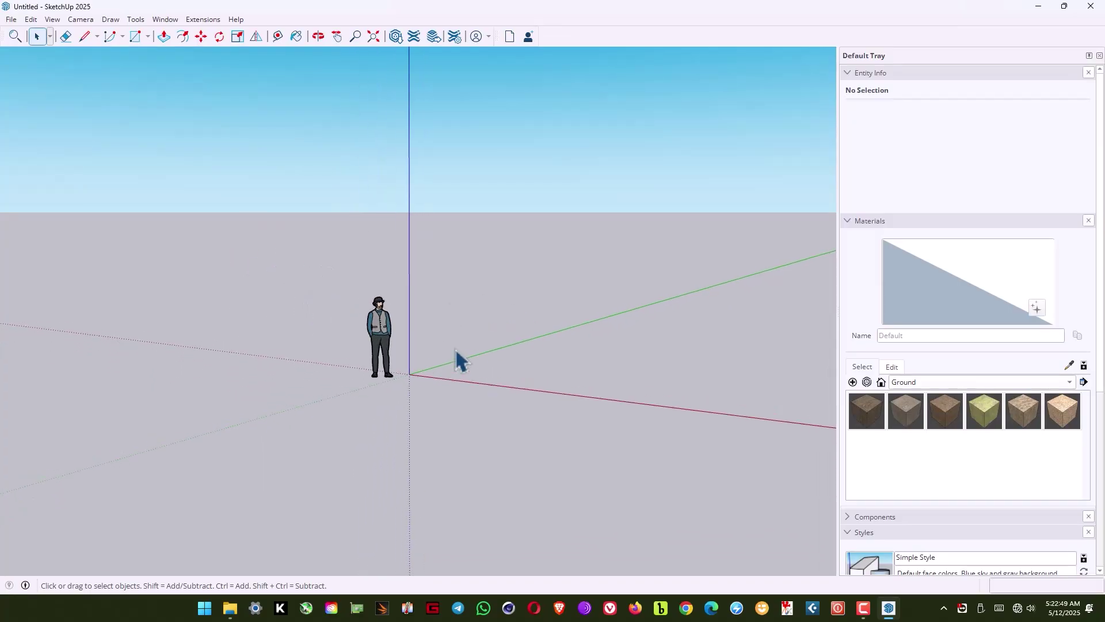
scroll(456, 351, "up", 2)
scroll(456, 351, "up", 2)
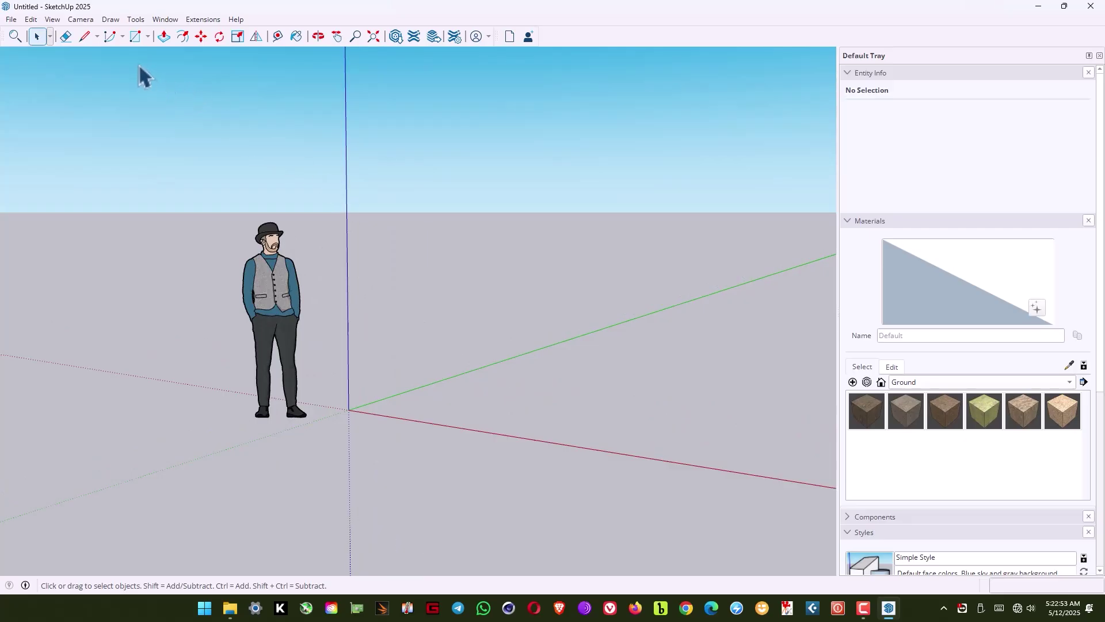
left_click(319, 37)
mouse_move(229, 278)
left_mouse_down()
mouse_move(725, 225)
mouse_move(789, 356)
mouse_move(397, 493)
mouse_move(123, 432)
mouse_move(562, 407)
left_mouse_up()
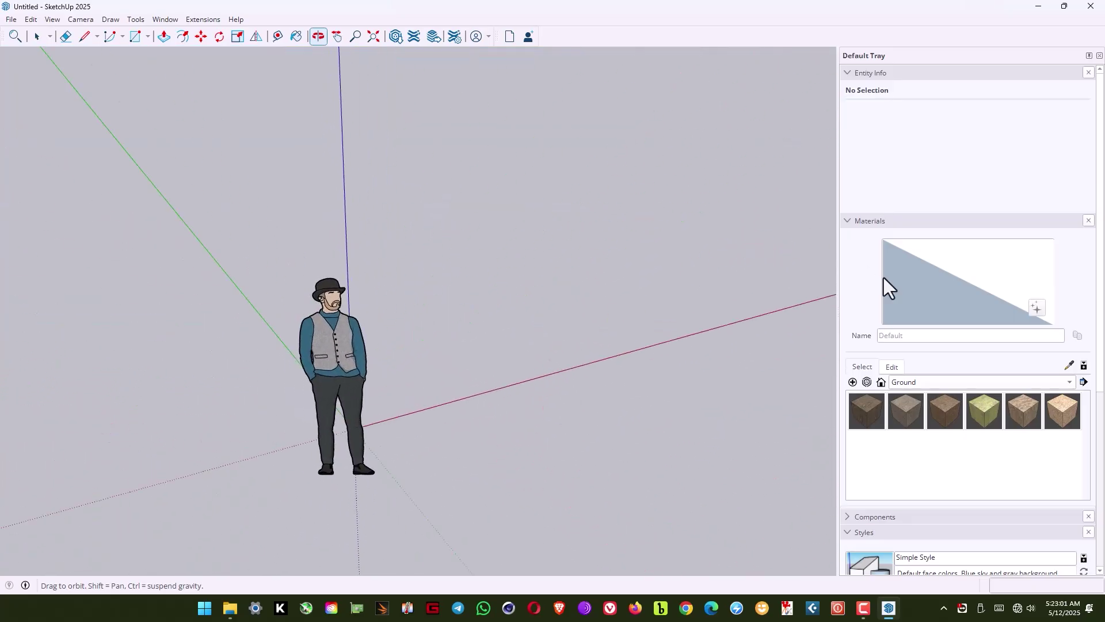
Browse the Fabric material library, switch Materials to Edit, and expand the Components browser
left_click(1070, 383)
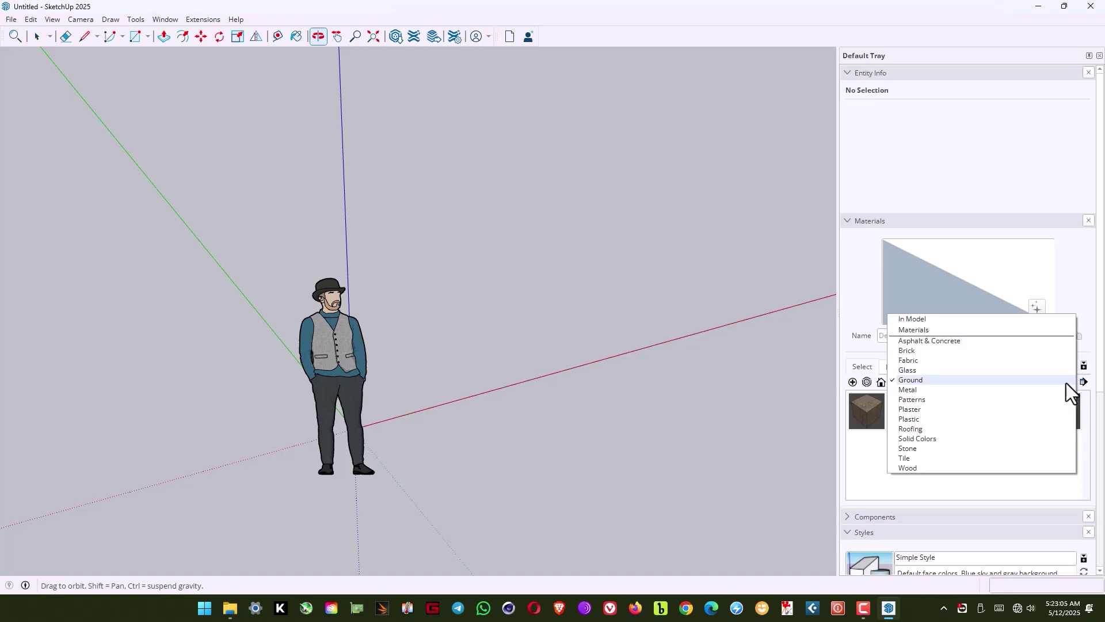
left_click(914, 360)
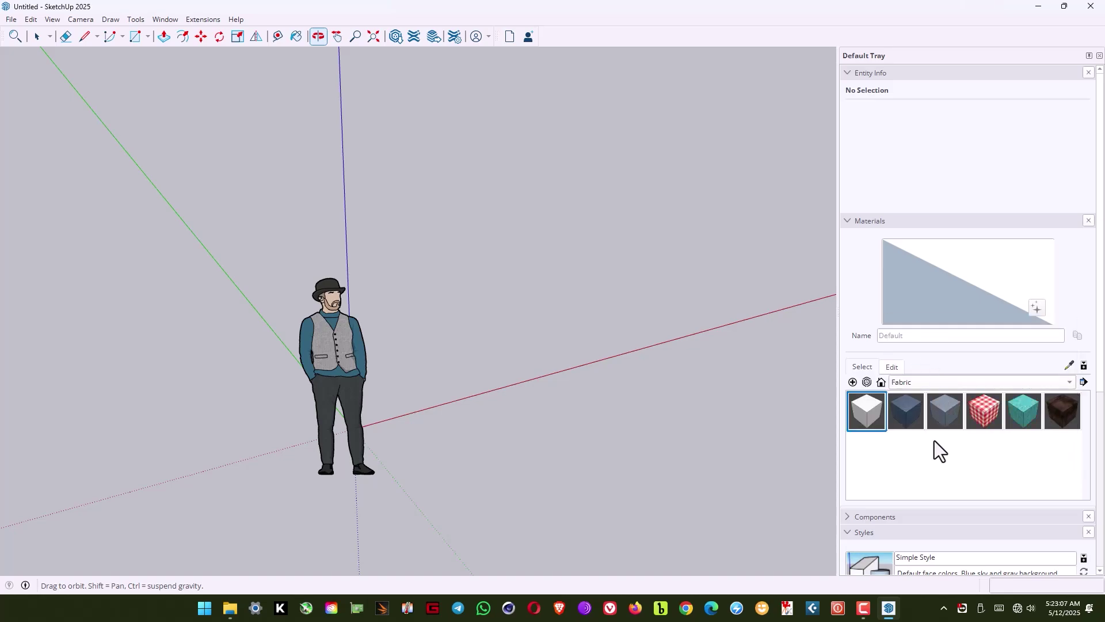
scroll(933, 445, "down", 1)
scroll(934, 445, "down", 4)
scroll(934, 445, "down", 2)
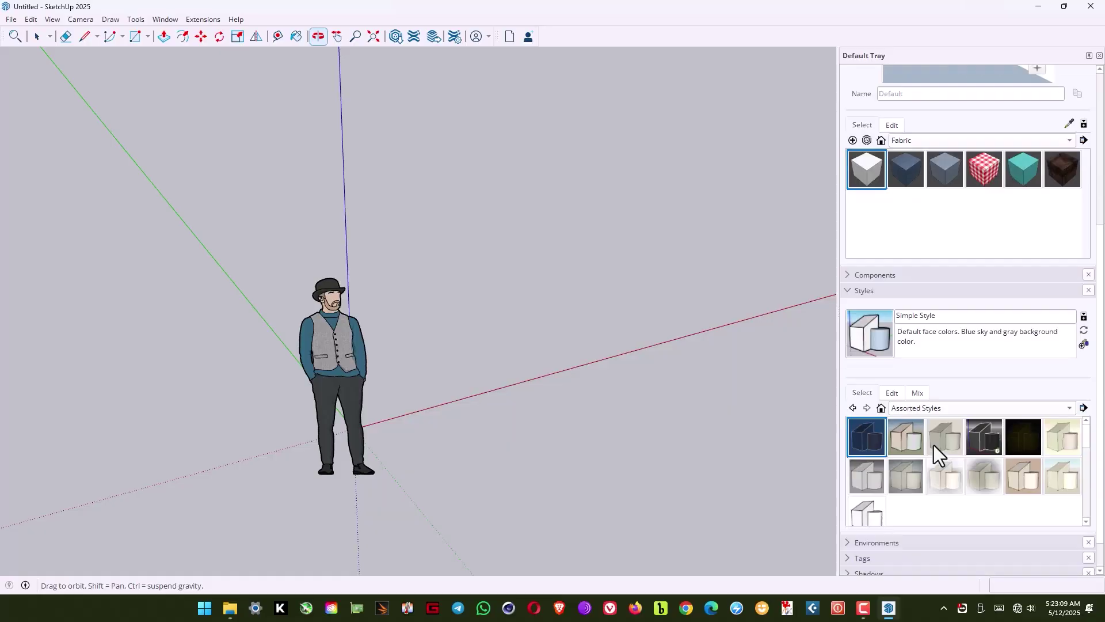
scroll(934, 445, "up", 1)
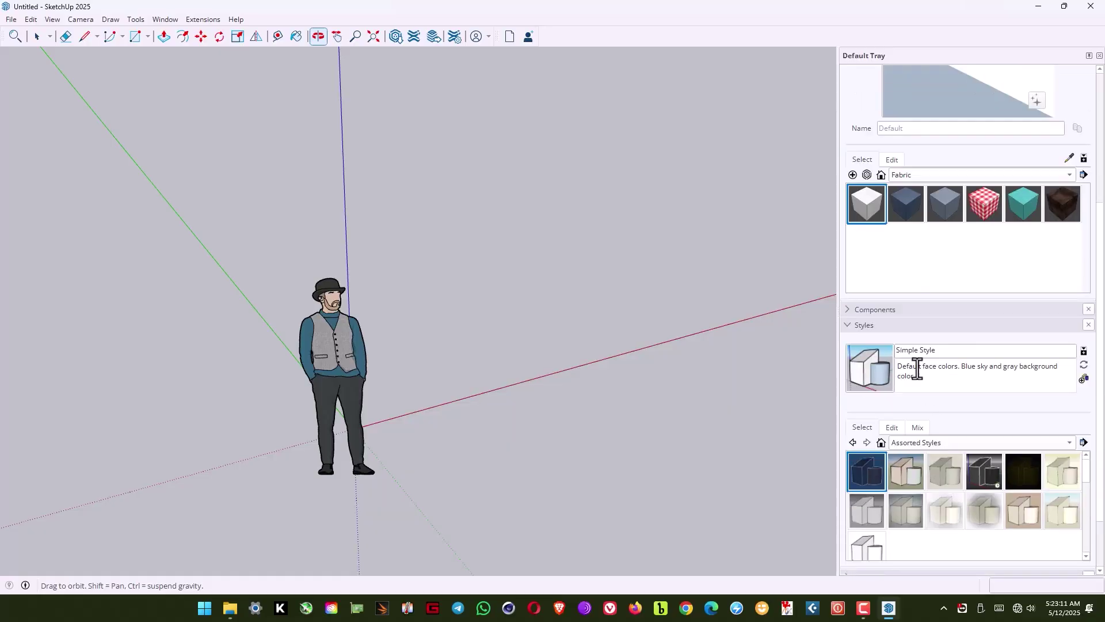
left_click(896, 160)
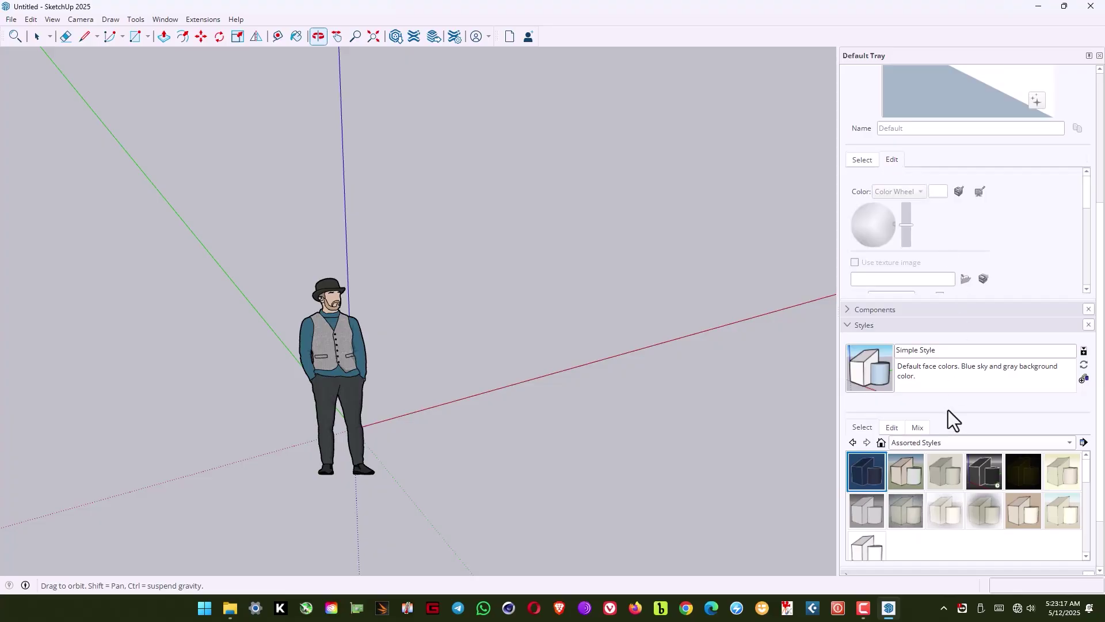
left_click(848, 311)
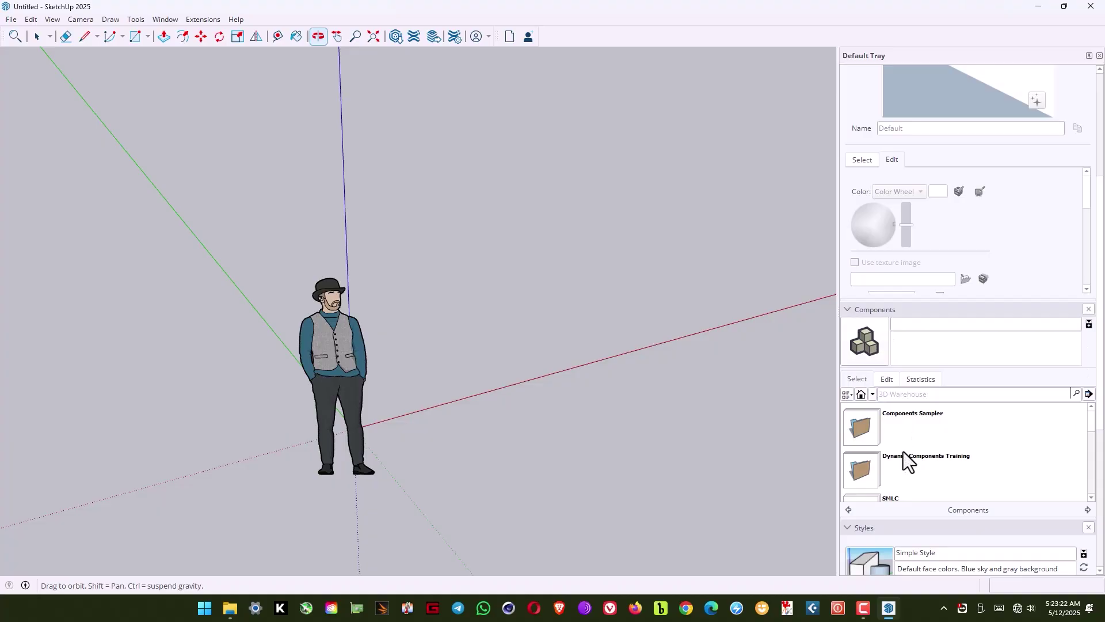
Open the Components Sampler collection and scroll down to the Steve figure
left_click(889, 443)
scroll(927, 447, "down", 2)
scroll(928, 447, "down", 2)
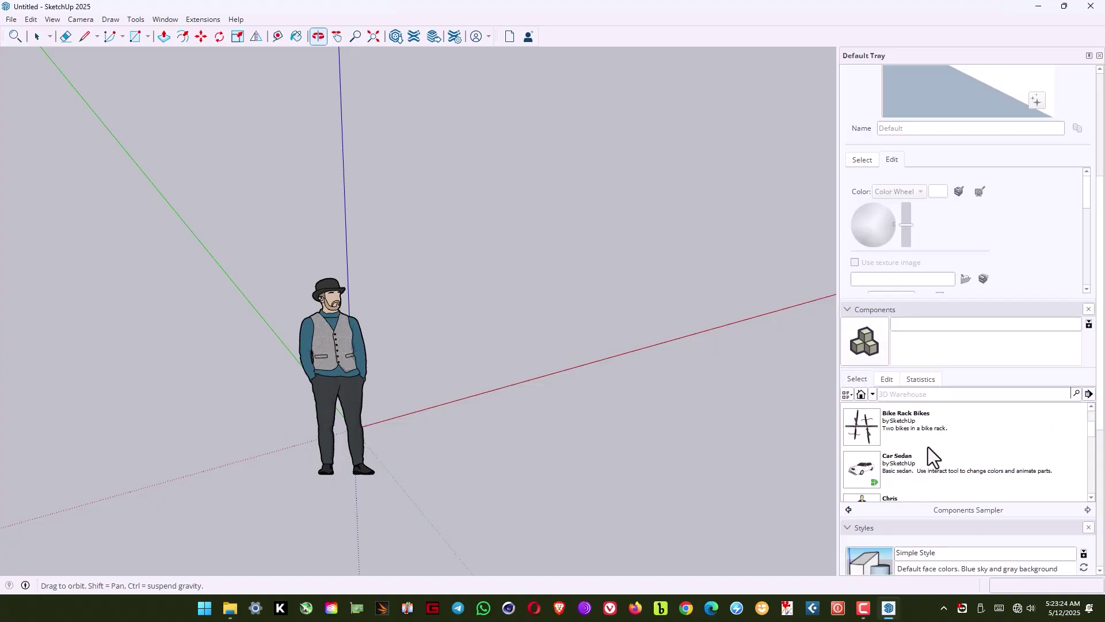
scroll(928, 447, "down", 1)
scroll(927, 446, "down", 2)
scroll(933, 461, "down", 2)
scroll(934, 467, "down", 2)
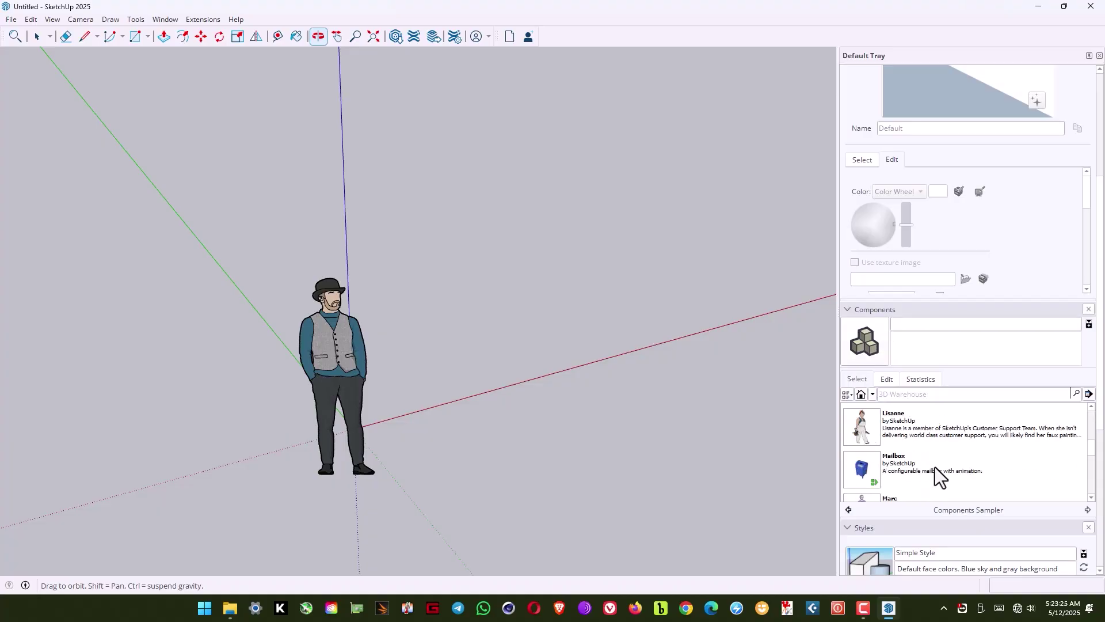
scroll(935, 468, "down", 2)
scroll(1093, 463, "down", 2)
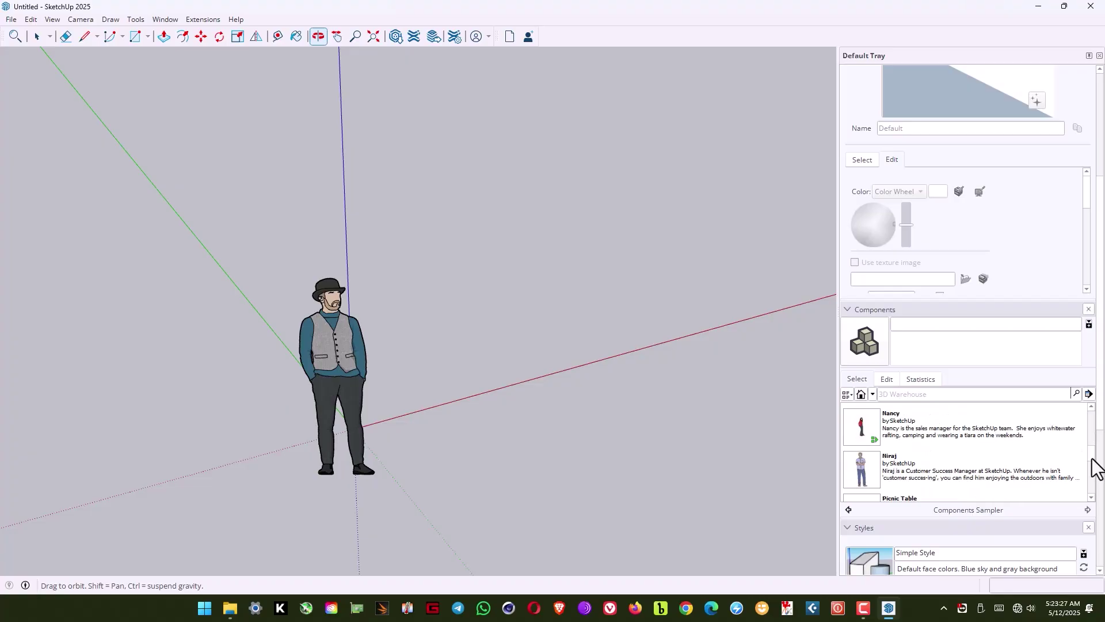
scroll(1094, 475, "down", 2)
scroll(1093, 481, "down", 2)
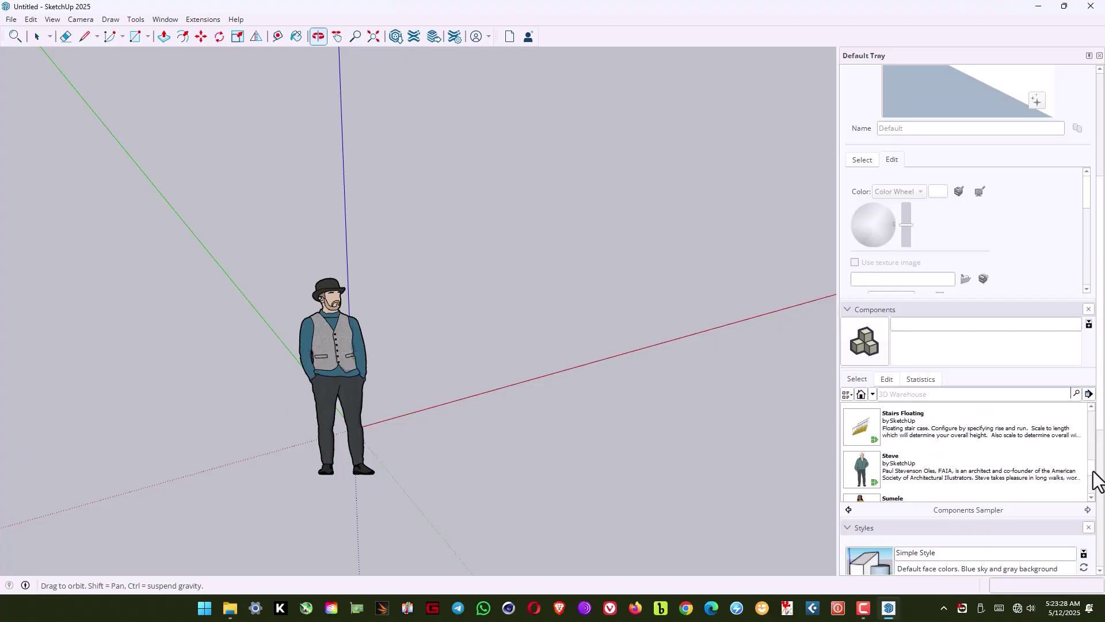
Place Steve in the model, standing right of the bowler-hatted figure
left_click(864, 469)
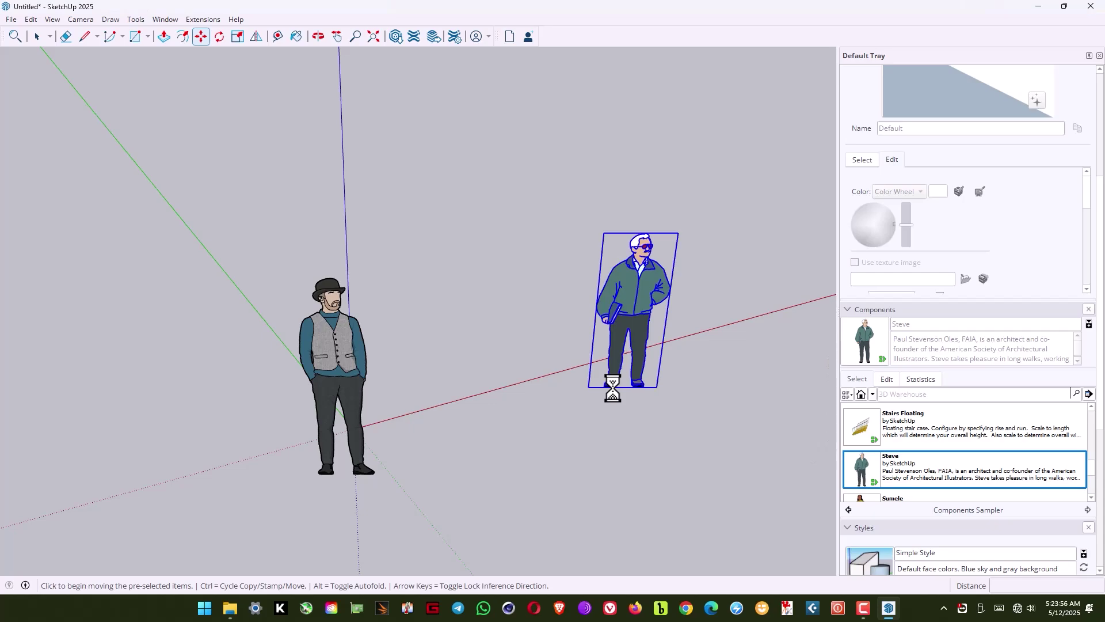
left_click(593, 425)
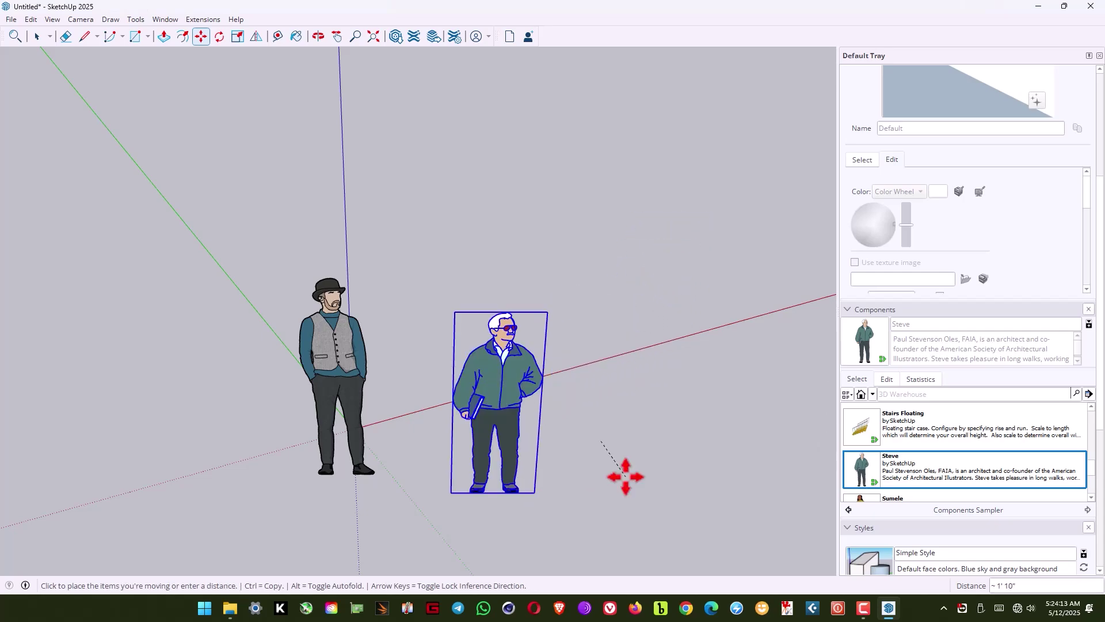
left_click(626, 477)
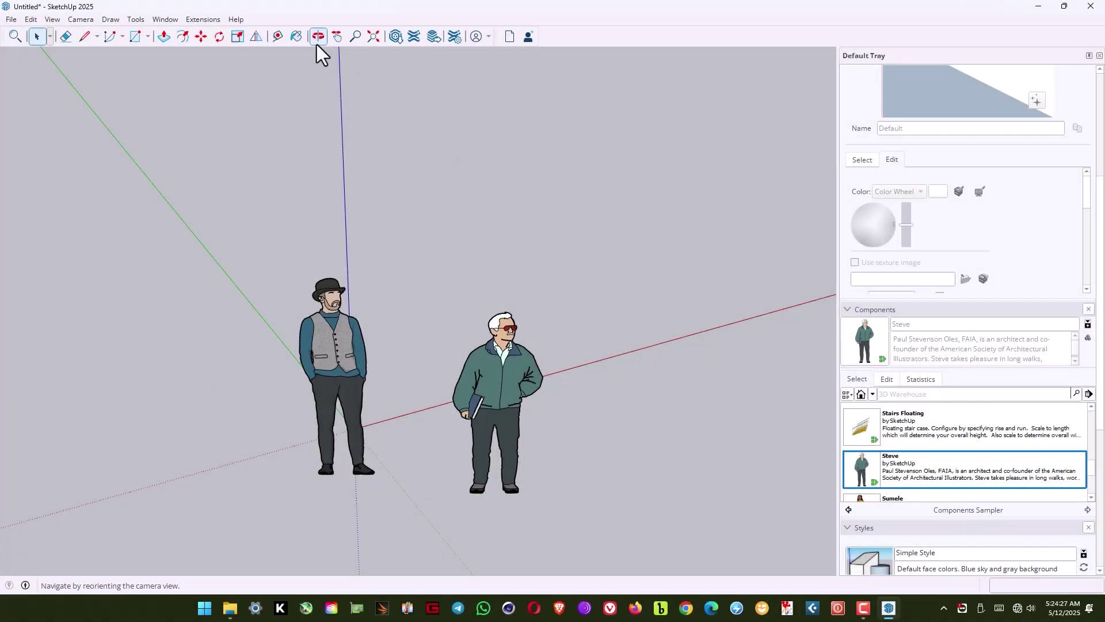
Orbit down to an eye-level view of both figures against the sky
left_click(319, 37)
mouse_move(499, 263)
left_mouse_down()
mouse_move(554, 123)
mouse_move(513, 133)
mouse_move(469, 112)
left_mouse_up()
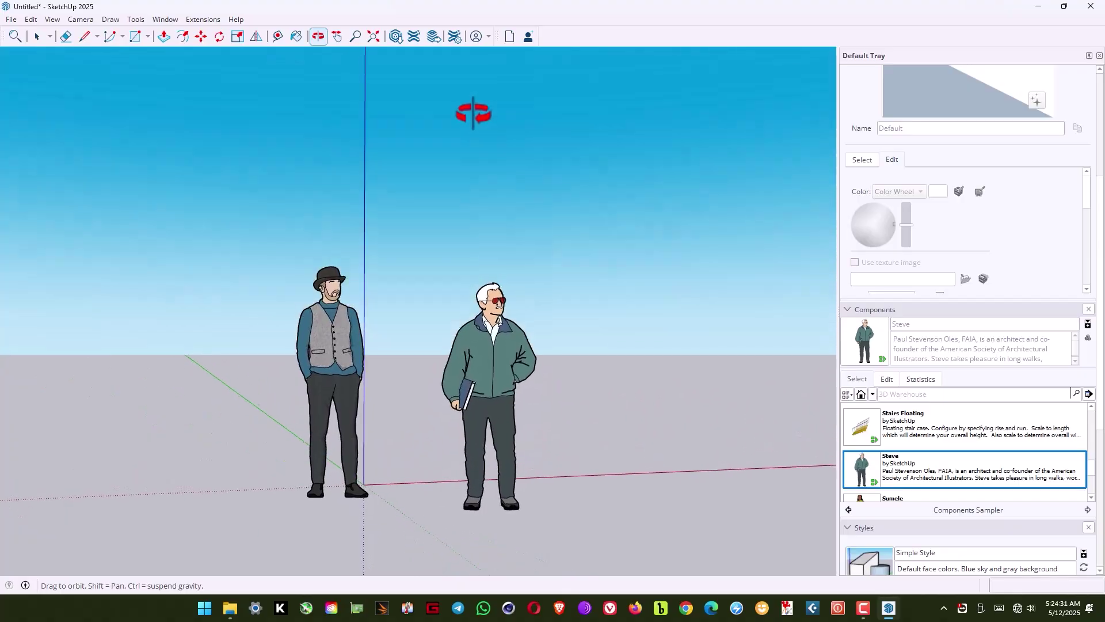
scroll(1008, 510, "down", 3)
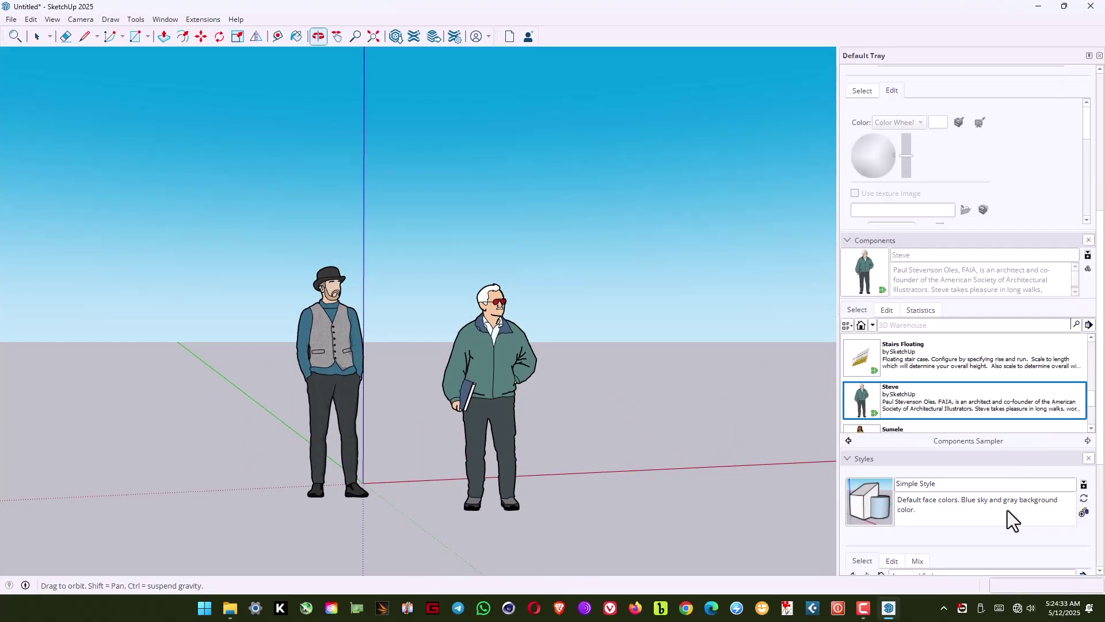
scroll(1007, 510, "down", 2)
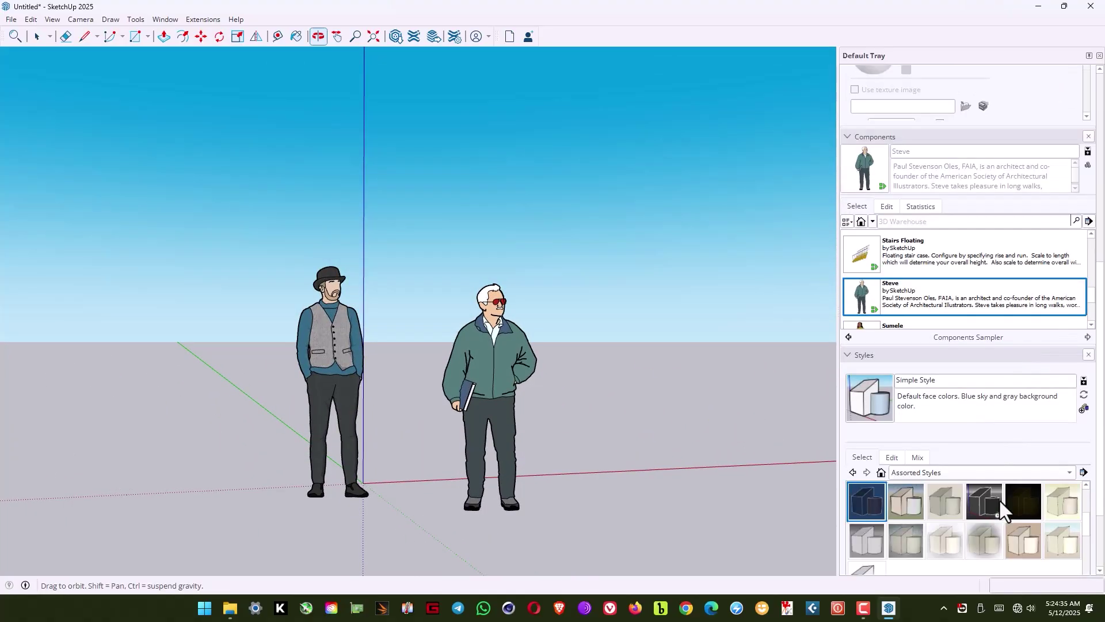
Show the Styles Mix options, then return to browsing Assorted Styles
left_click(917, 457)
scroll(967, 535, "down", 1)
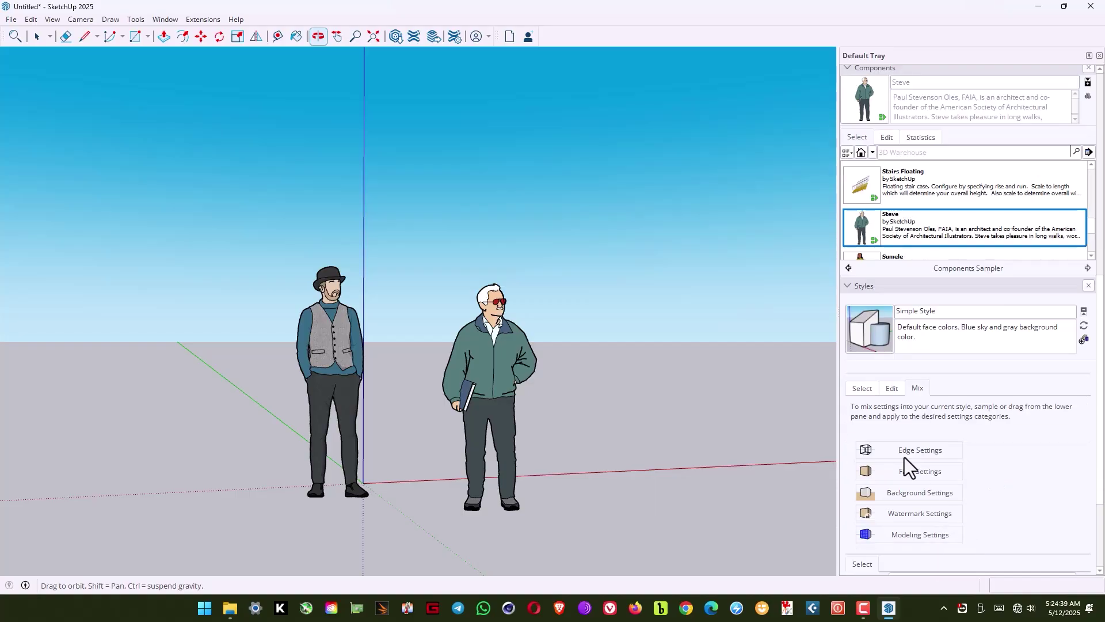
left_click(862, 389)
scroll(928, 521, "down", 1)
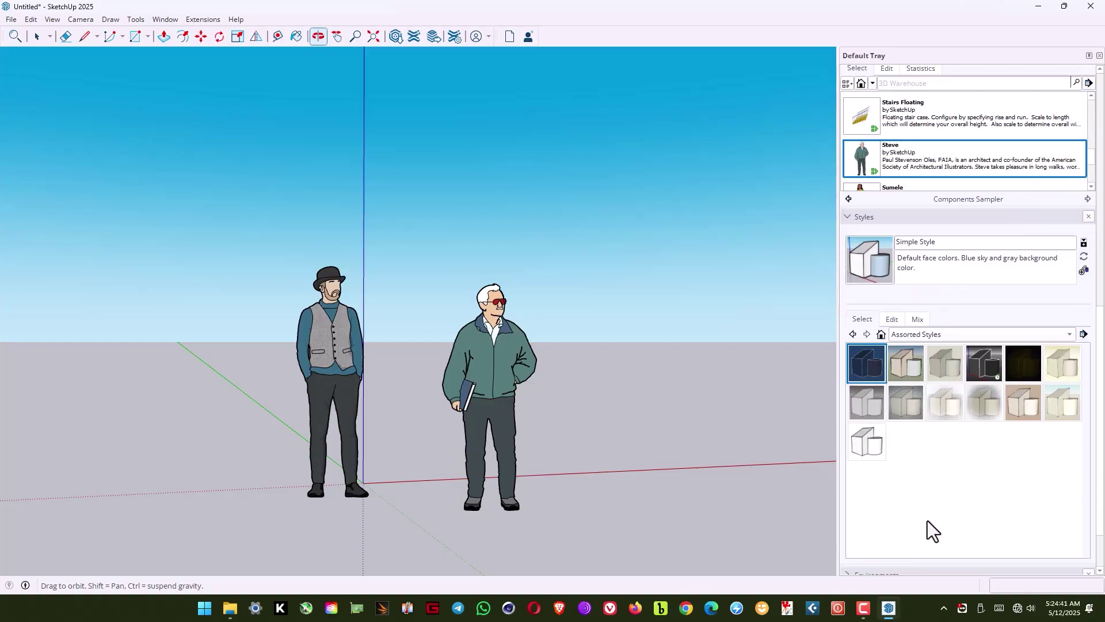
scroll(928, 520, "down", 1)
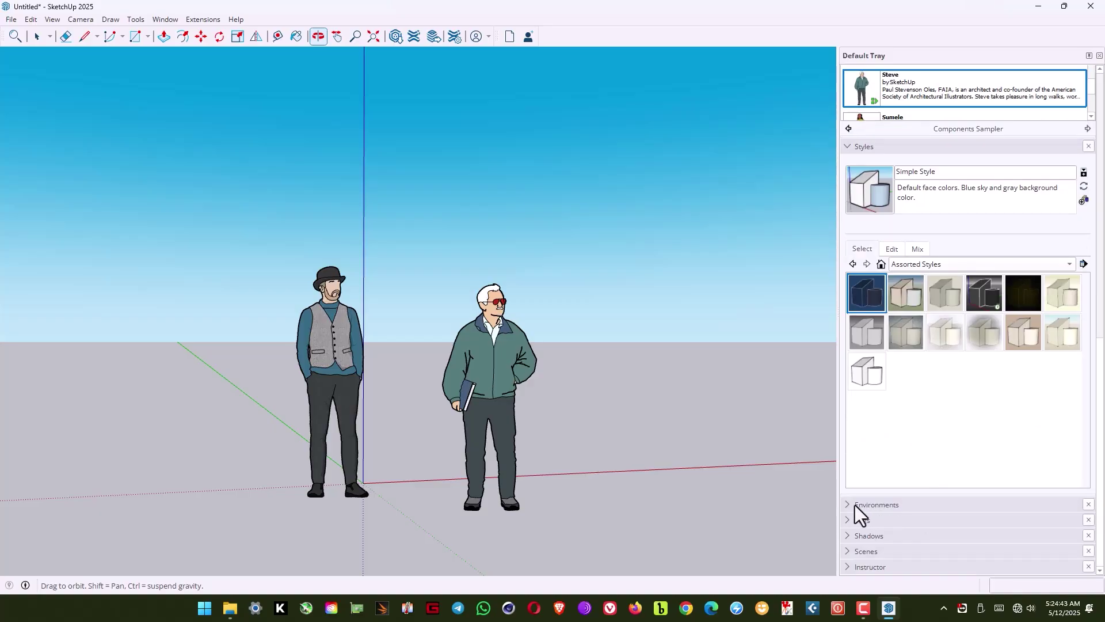
scroll(937, 520, "down", 1)
scroll(937, 520, "down", 1)
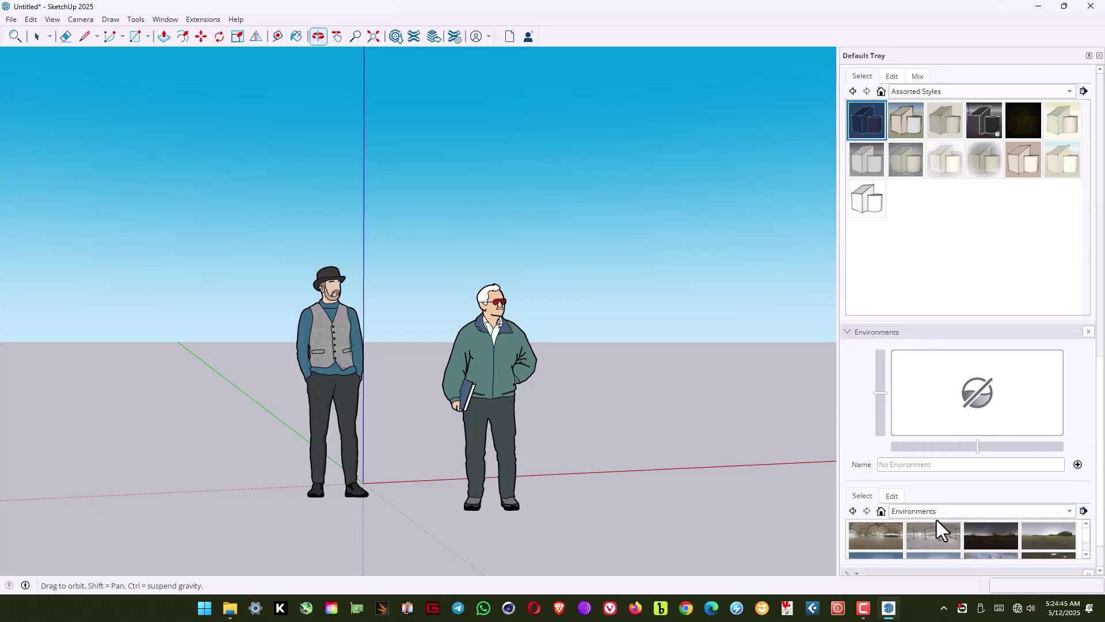
scroll(937, 520, "down", 1)
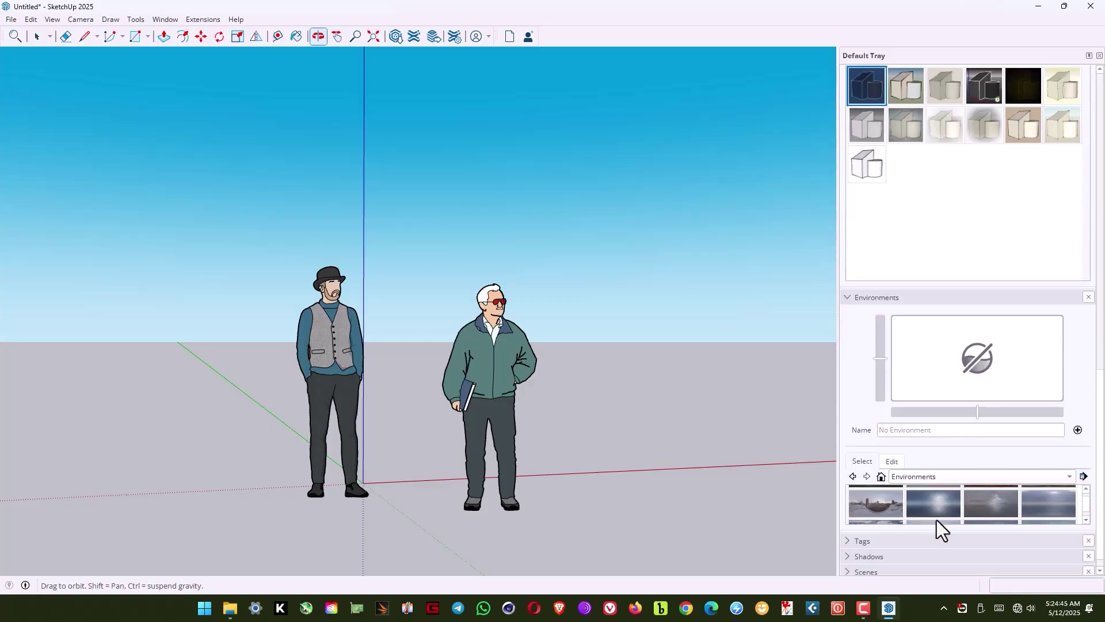
Expand the Tags and Shadows settings panels in the tray
left_click(853, 541)
scroll(906, 551, "down", 2)
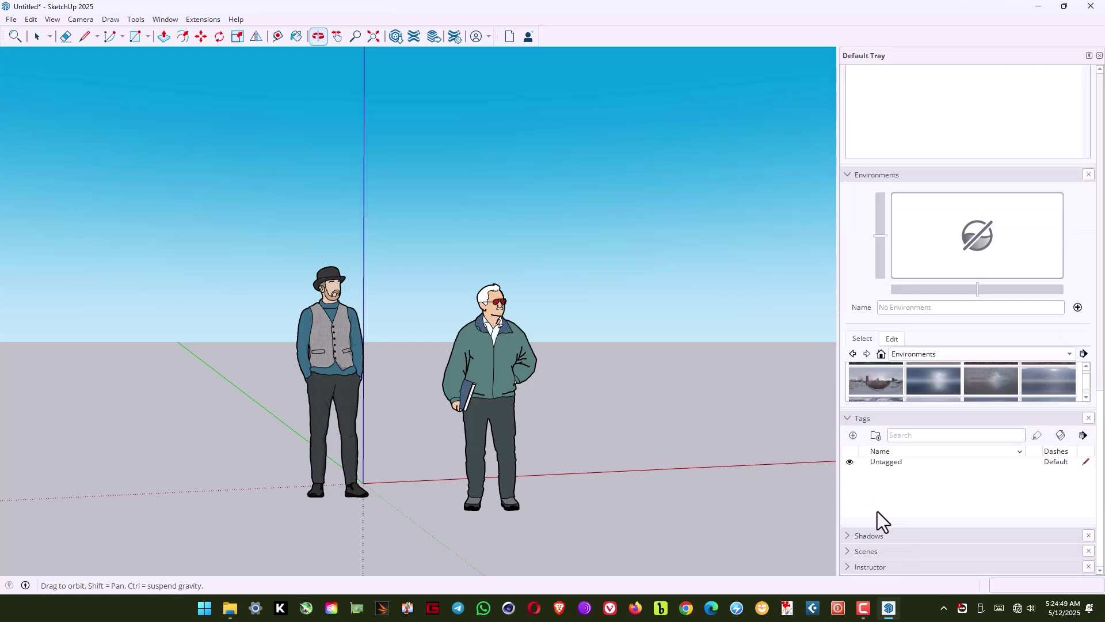
left_click(852, 535)
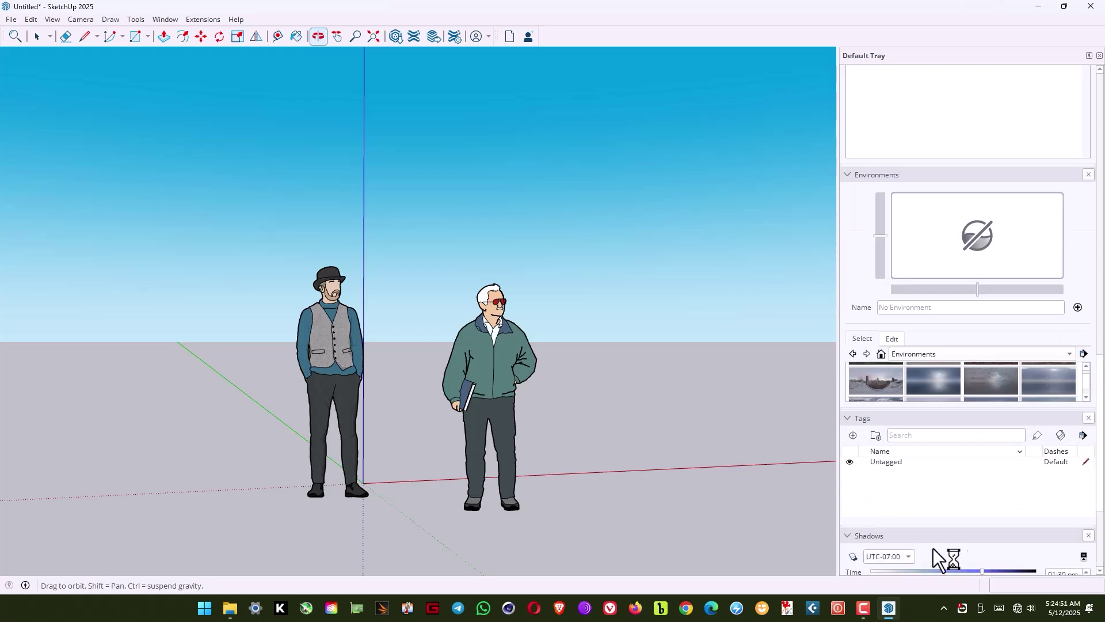
scroll(938, 541, "down", 2)
scroll(931, 483, "up", 2)
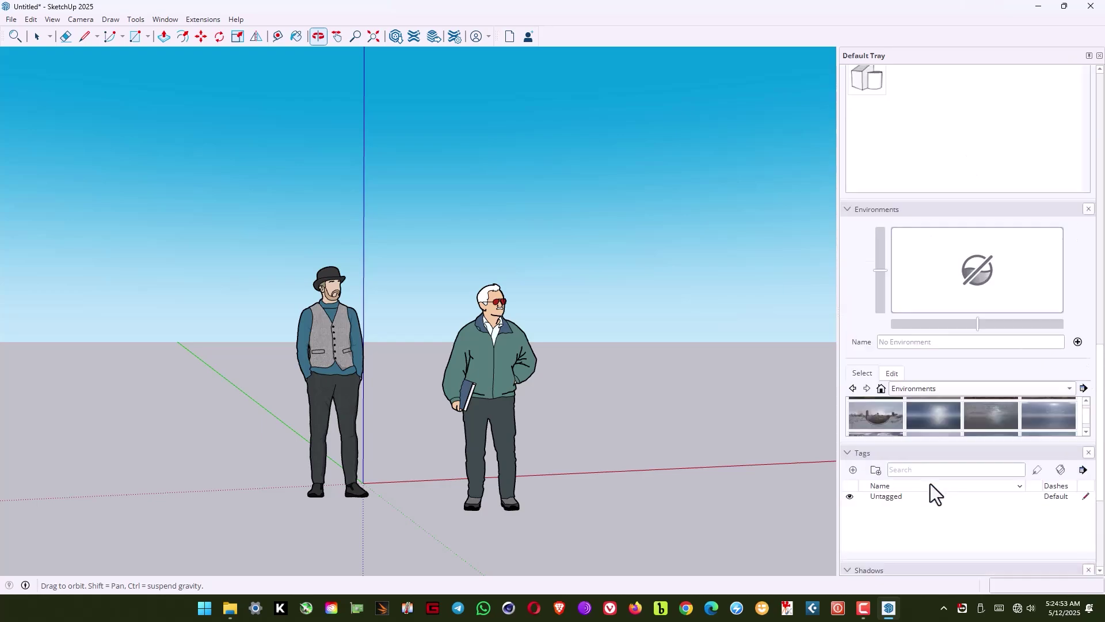
scroll(930, 484, "up", 4)
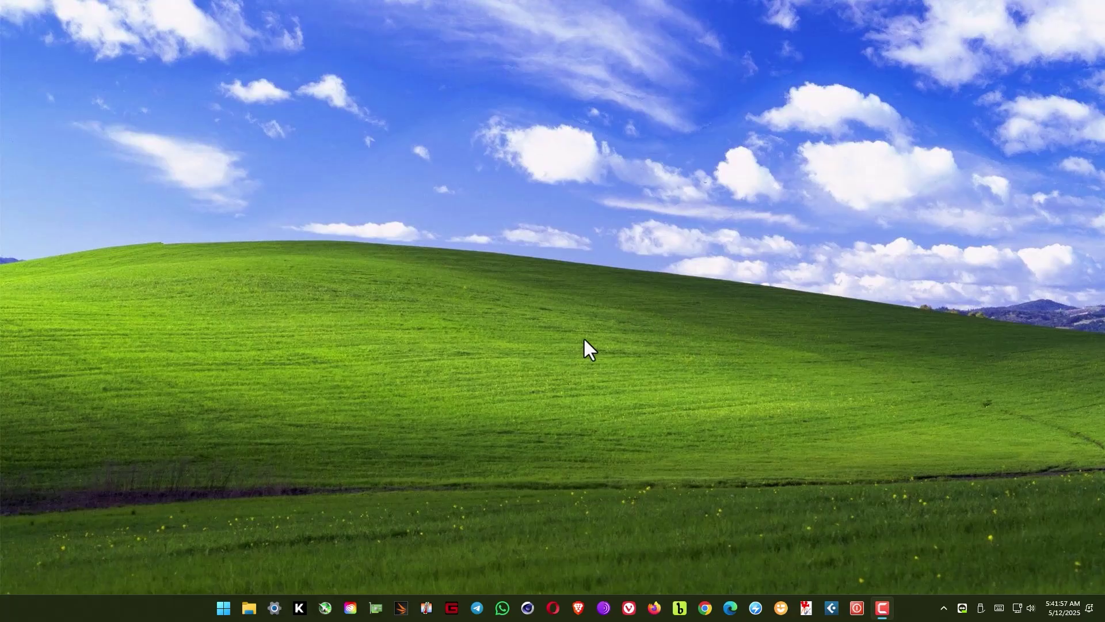
Restart Windows from the Start menu's Power options
left_click(224, 611)
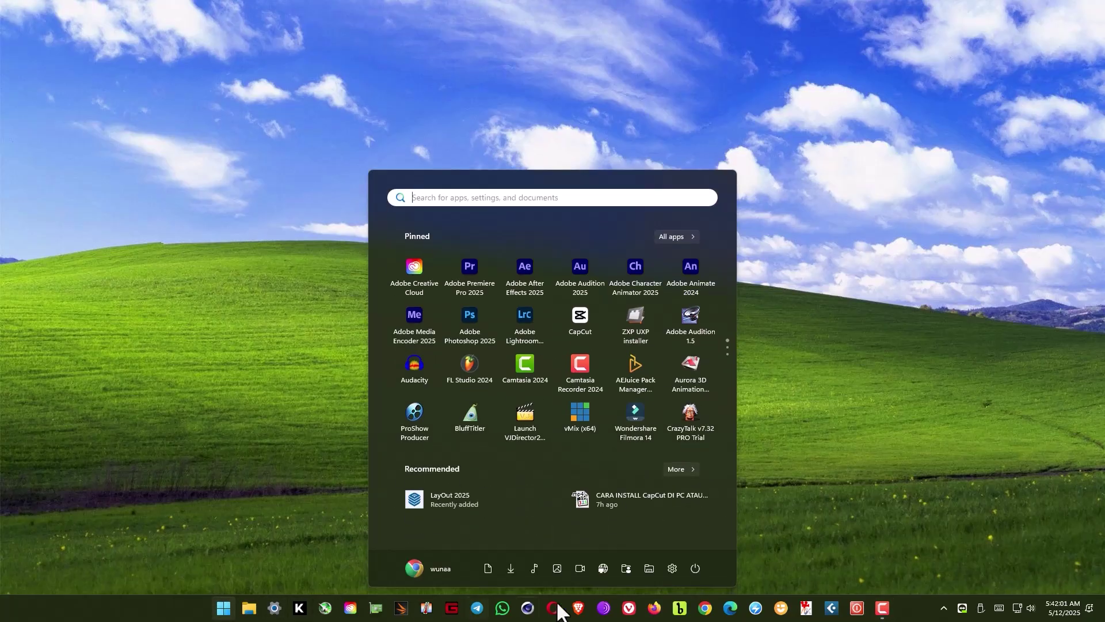
left_click(695, 569)
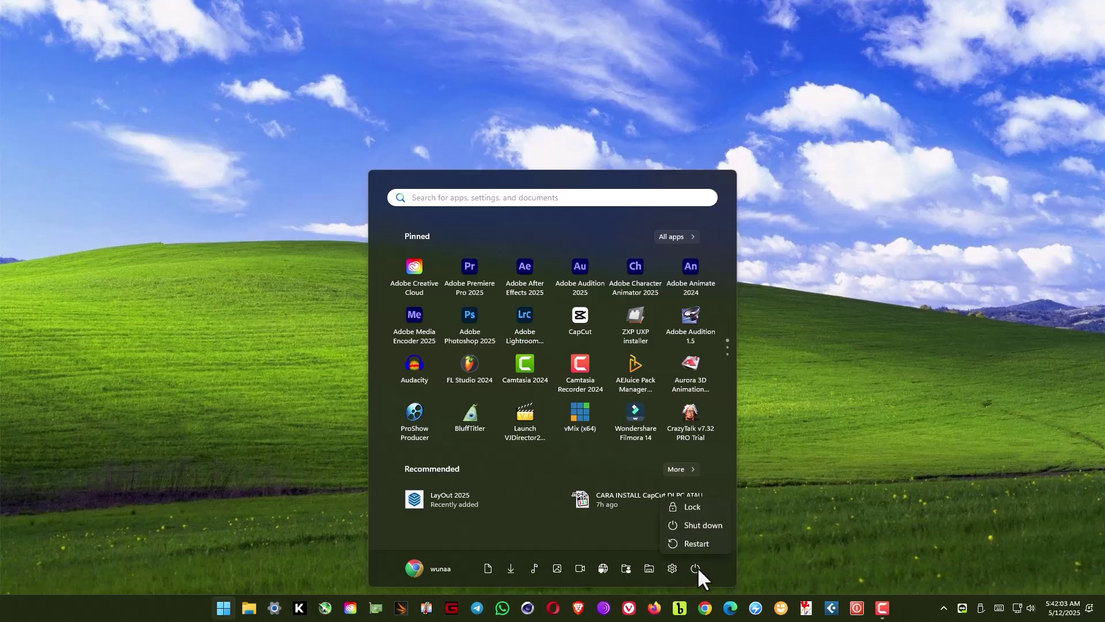
left_click(696, 543)
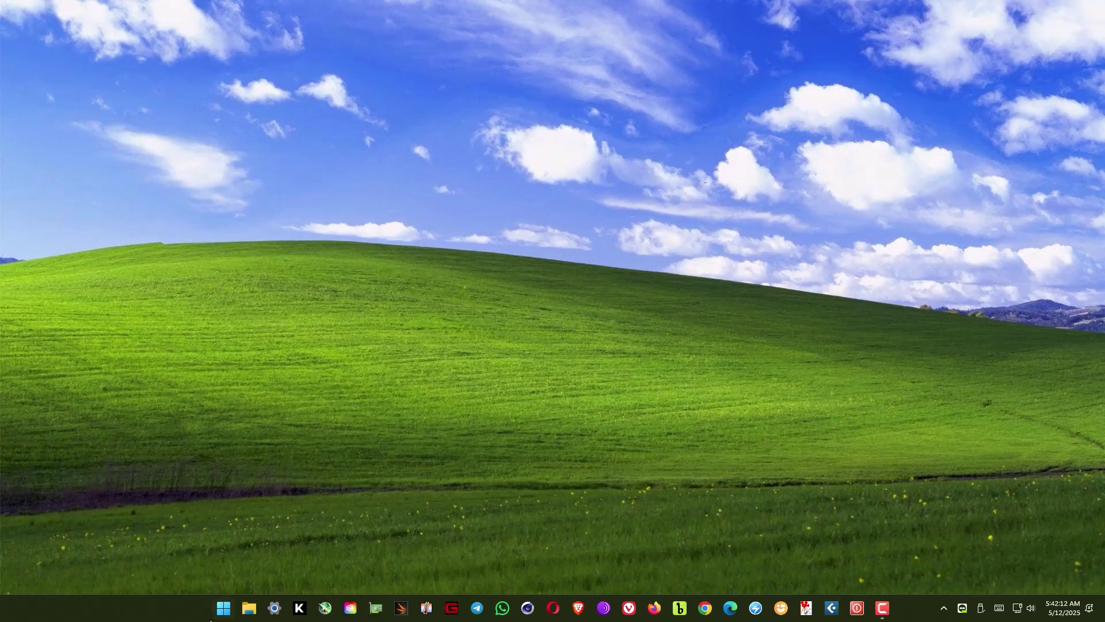
Search Start for 'sketch' and launch SketchUp 2025 from Best match
left_click(224, 616)
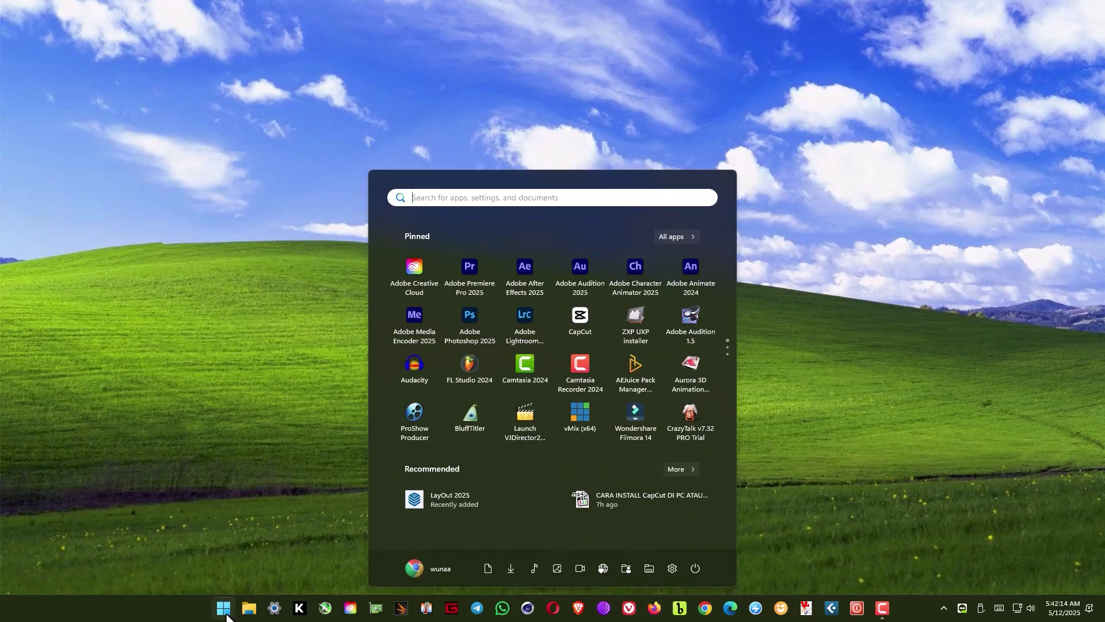
type("sket")
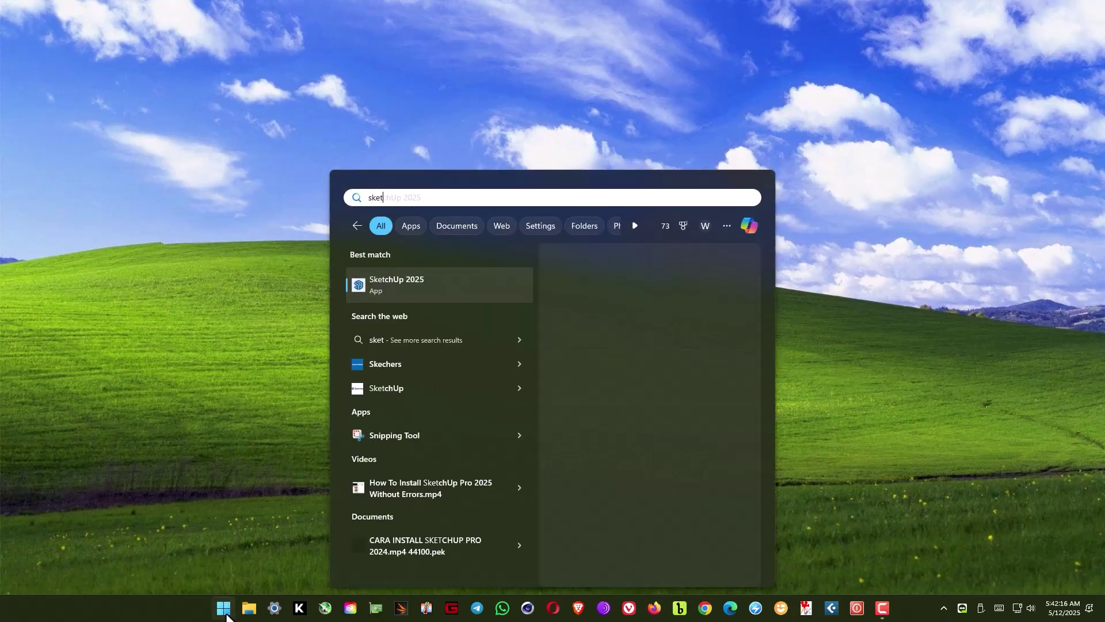
type("ch")
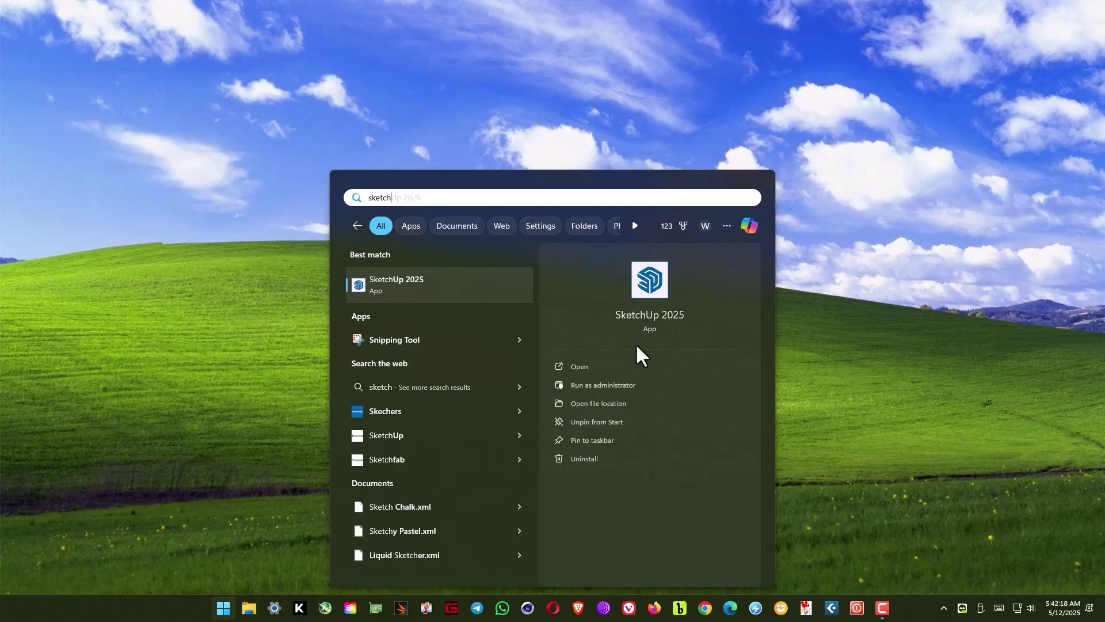
left_click(649, 294)
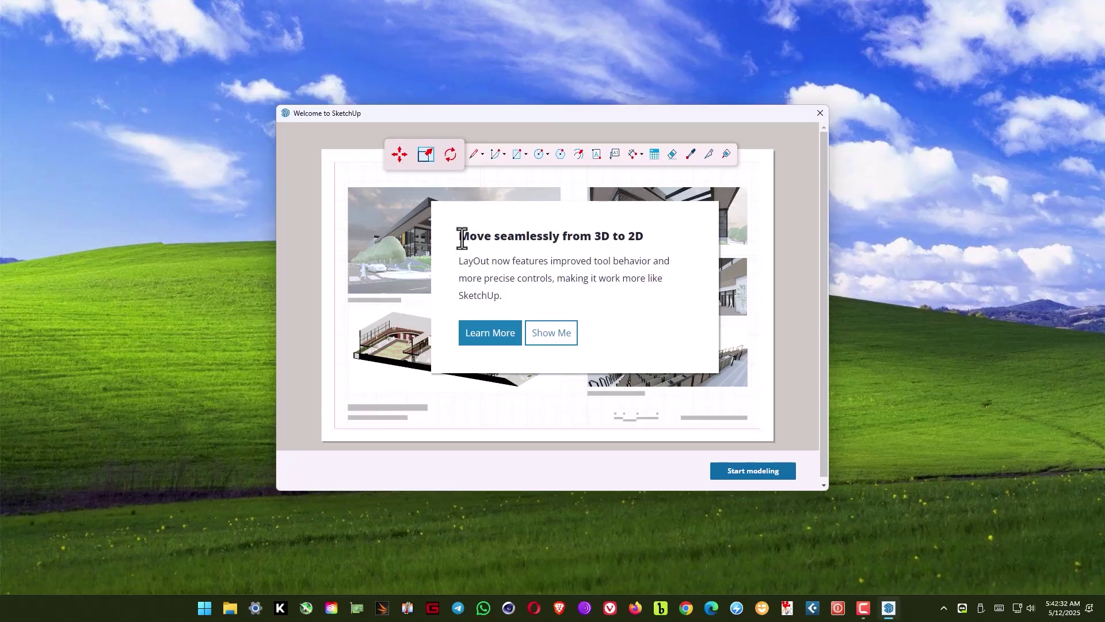
Read the welcome message about 3D to 2D, then open its Learn More article
left_click_drag(463, 238, 579, 224)
left_click_drag(652, 248, 664, 298)
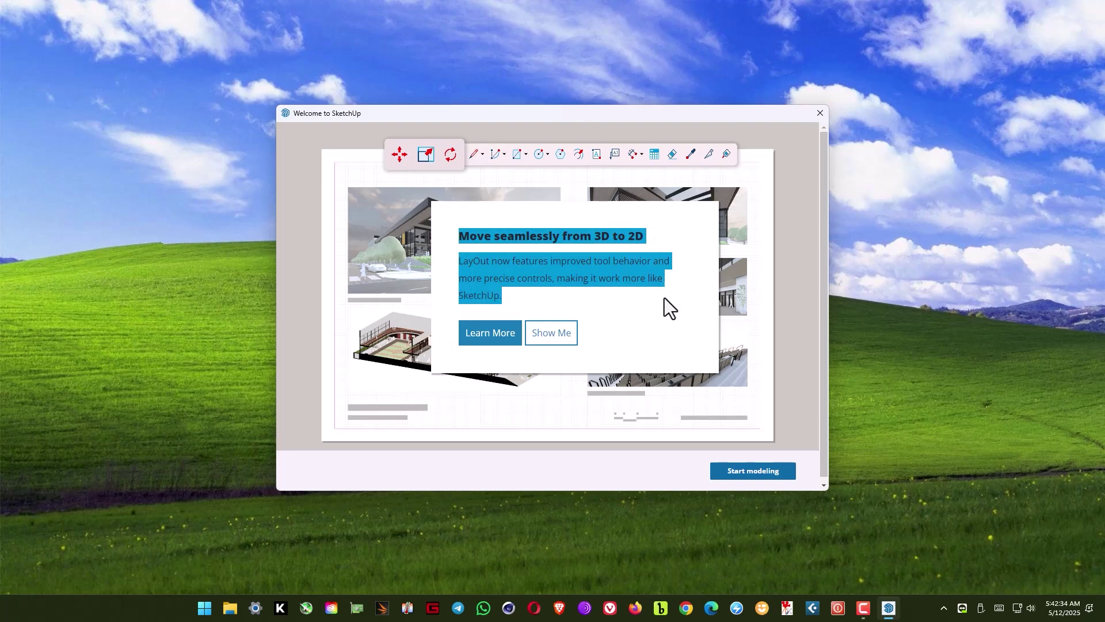
left_click(644, 321)
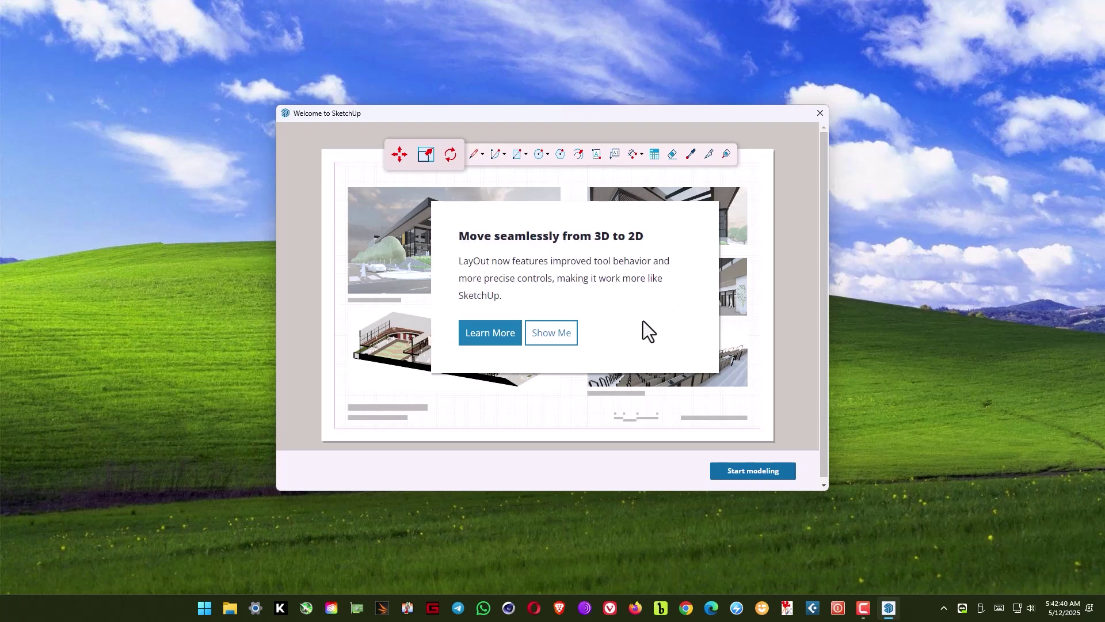
left_click(493, 333)
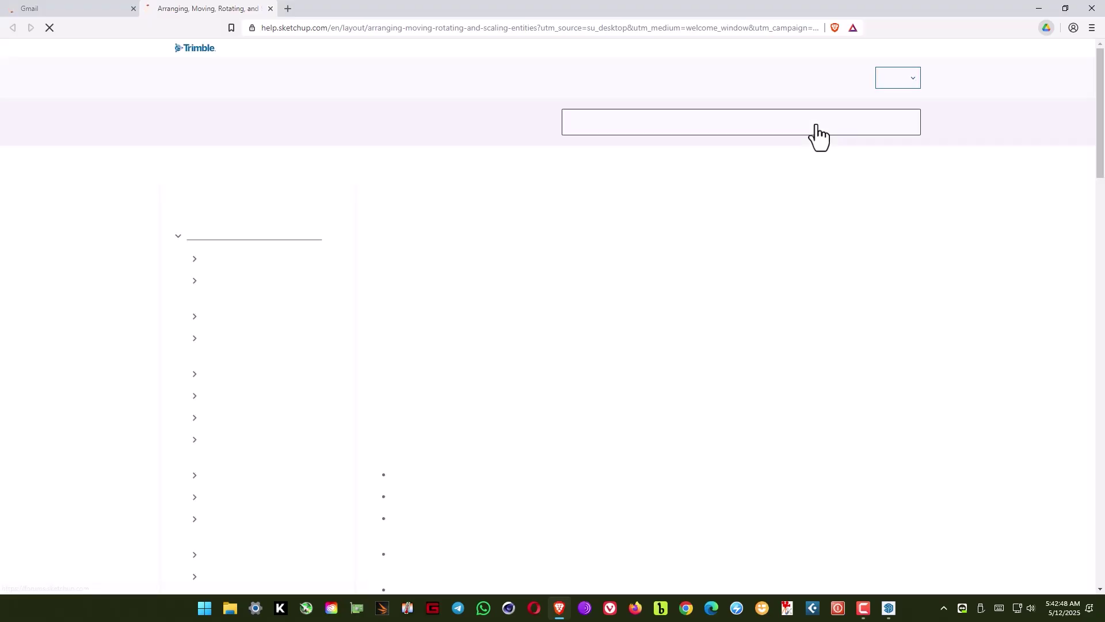
Scroll the article to Move, Rotate, and Scale, dismiss the warning, and close the browser
scroll(928, 312, "down", 2)
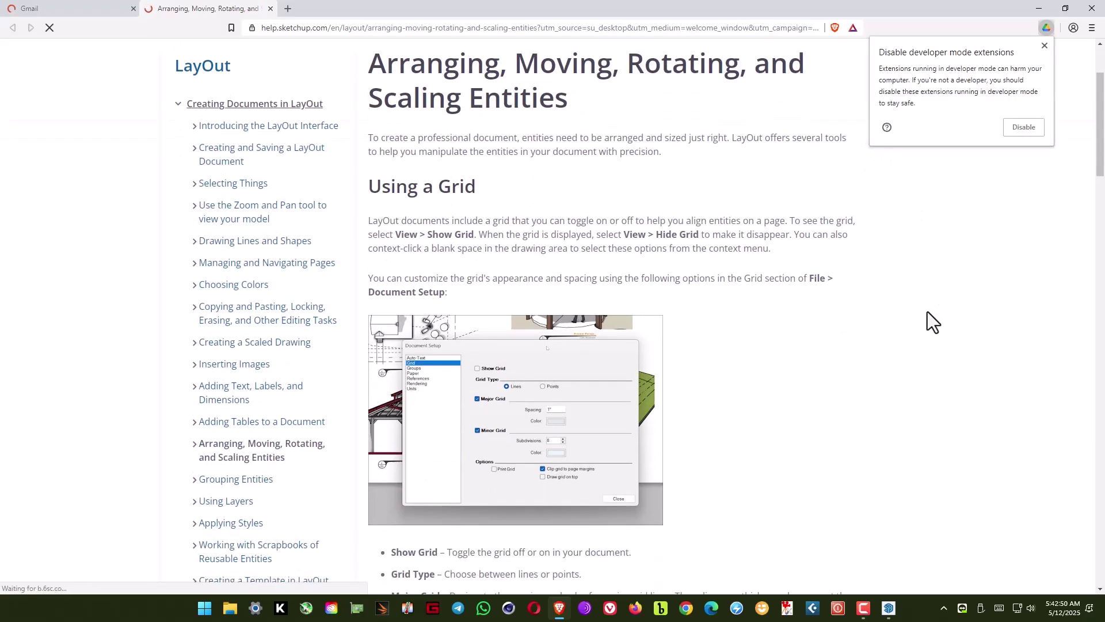
scroll(928, 312, "down", 6)
scroll(928, 312, "down", 1)
scroll(927, 312, "down", 2)
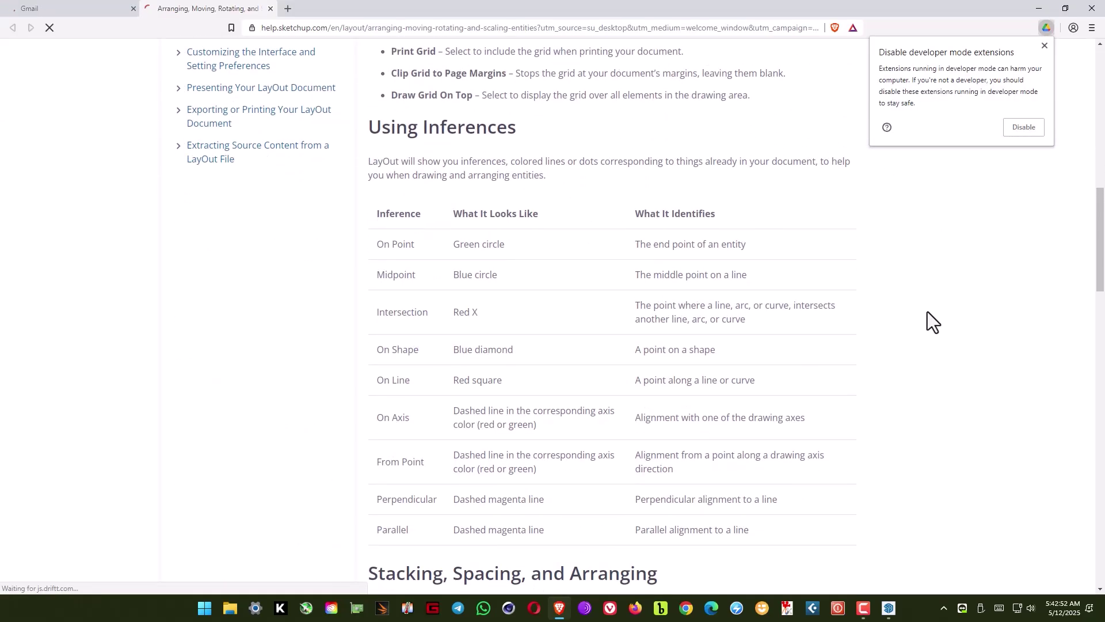
scroll(927, 312, "down", 1)
scroll(927, 312, "down", 5)
scroll(927, 312, "down", 3)
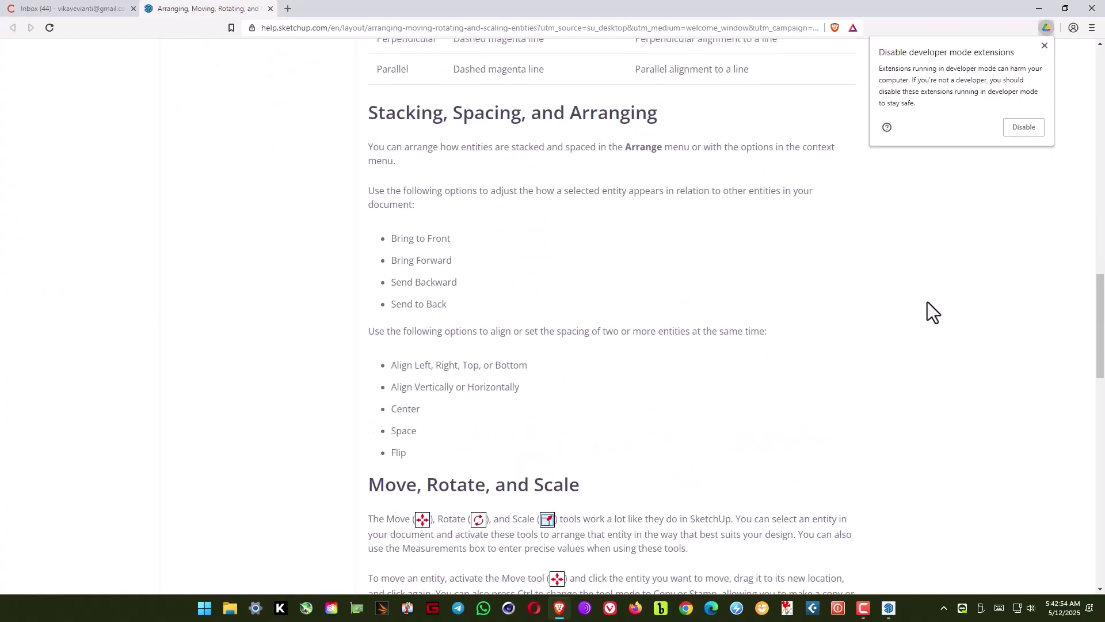
scroll(927, 302, "up", 5)
scroll(927, 302, "down", 4)
scroll(927, 299, "down", 5)
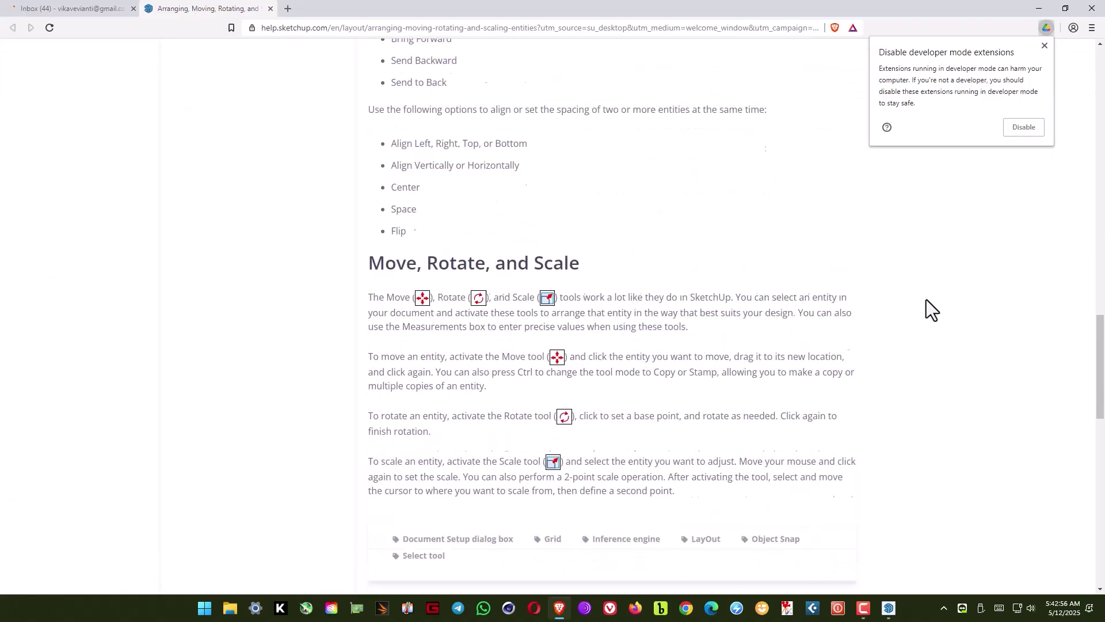
scroll(929, 305, "down", 2)
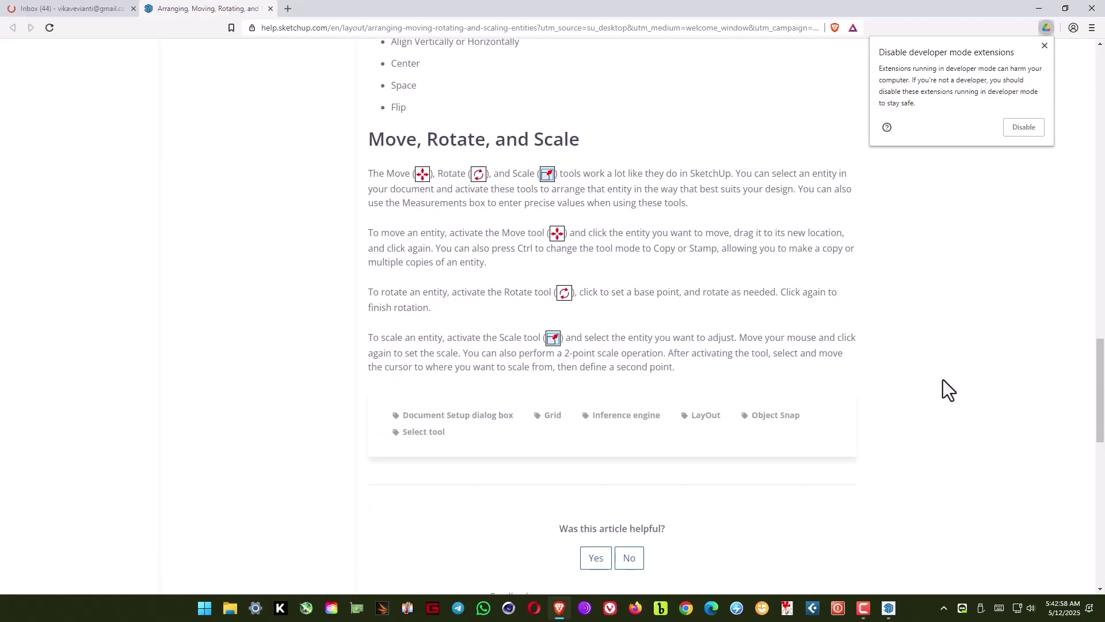
scroll(935, 431, "up", 4)
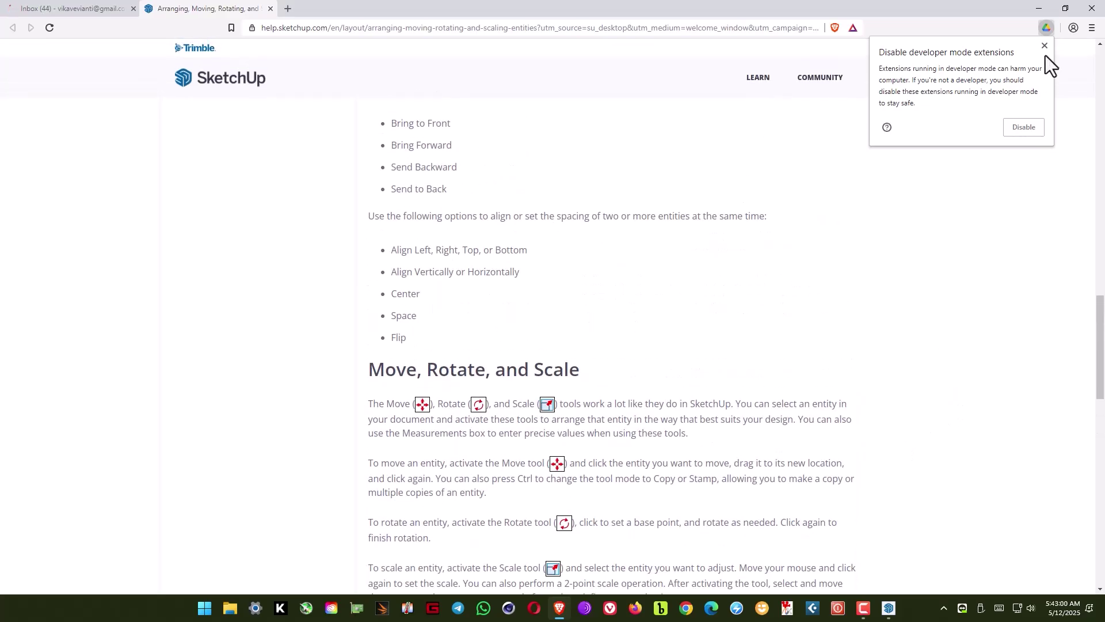
left_click(1045, 46)
left_click(1092, 8)
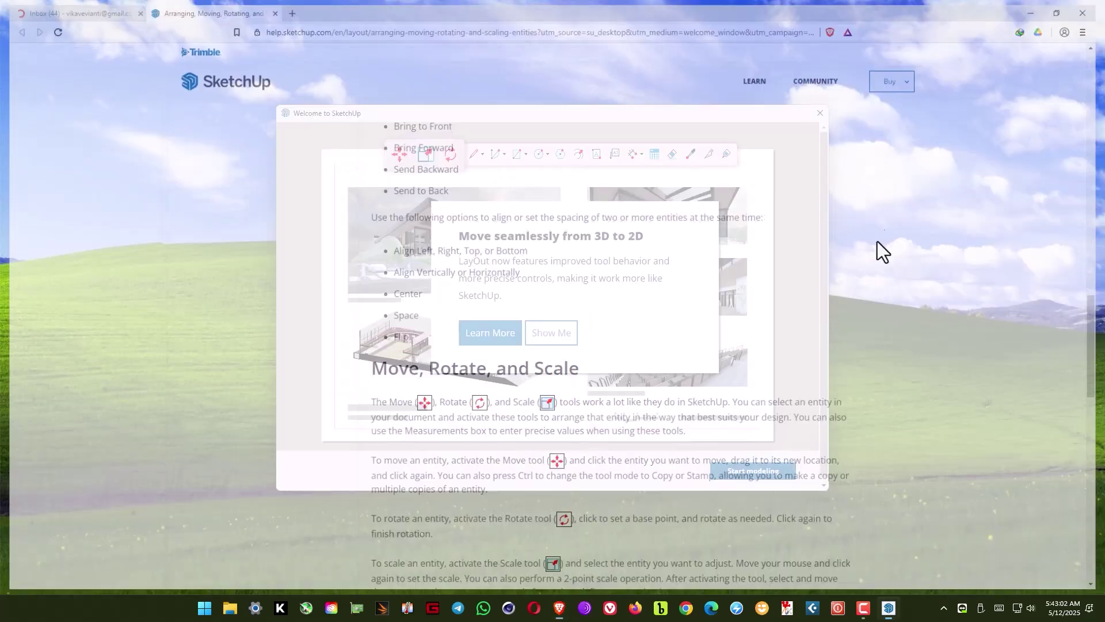
left_click(552, 337)
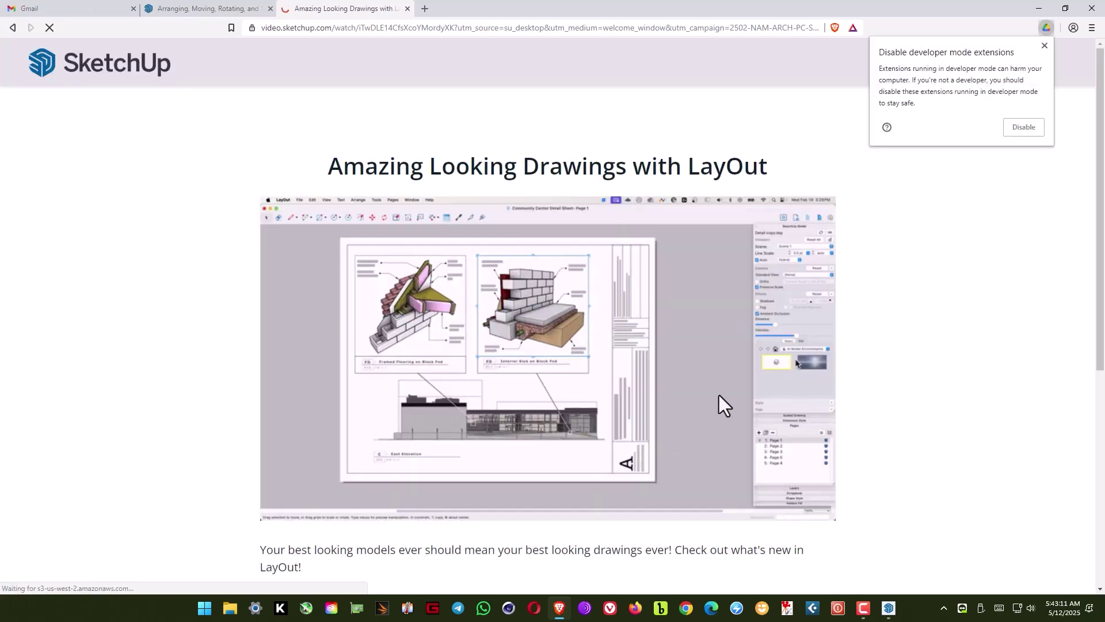
left_click(1045, 46)
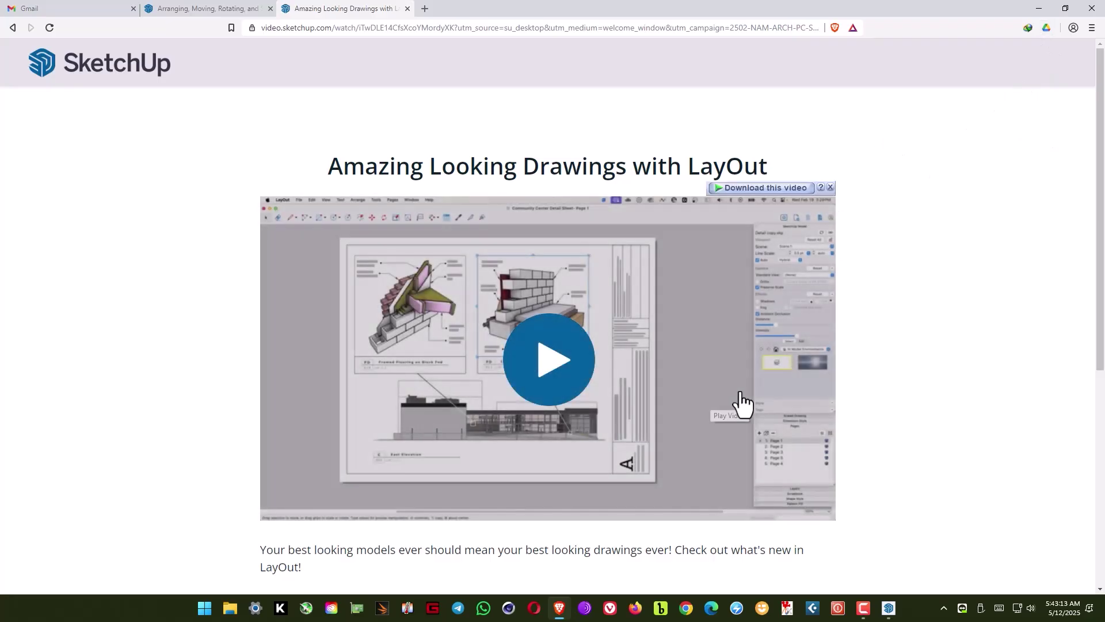
scroll(611, 406, "down", 2)
scroll(612, 406, "down", 5)
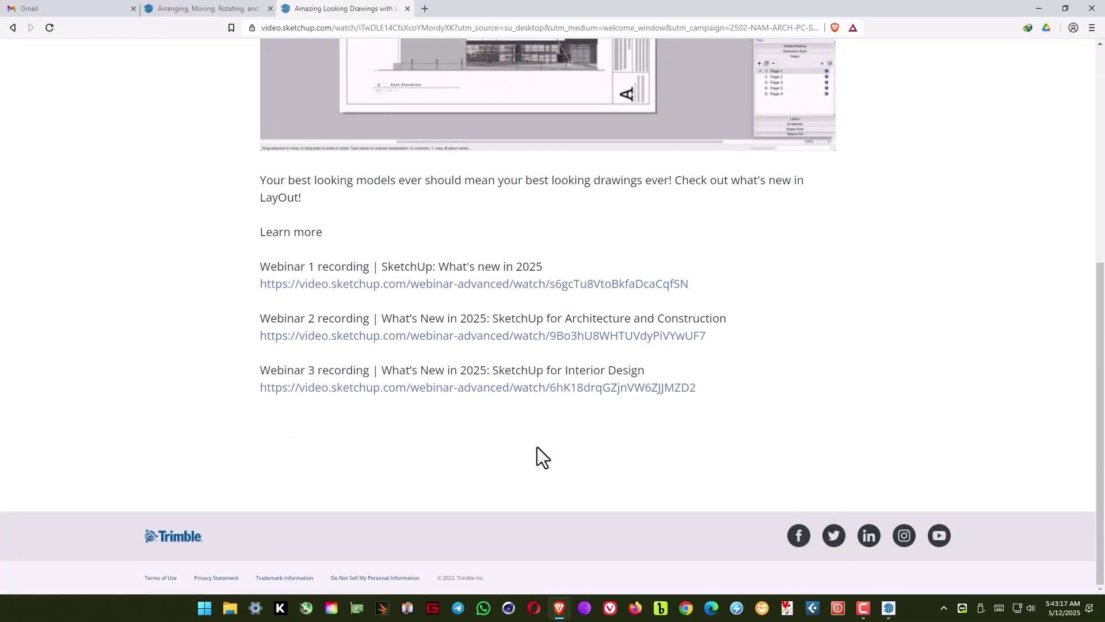
scroll(537, 447, "up", 2)
scroll(537, 446, "up", 3)
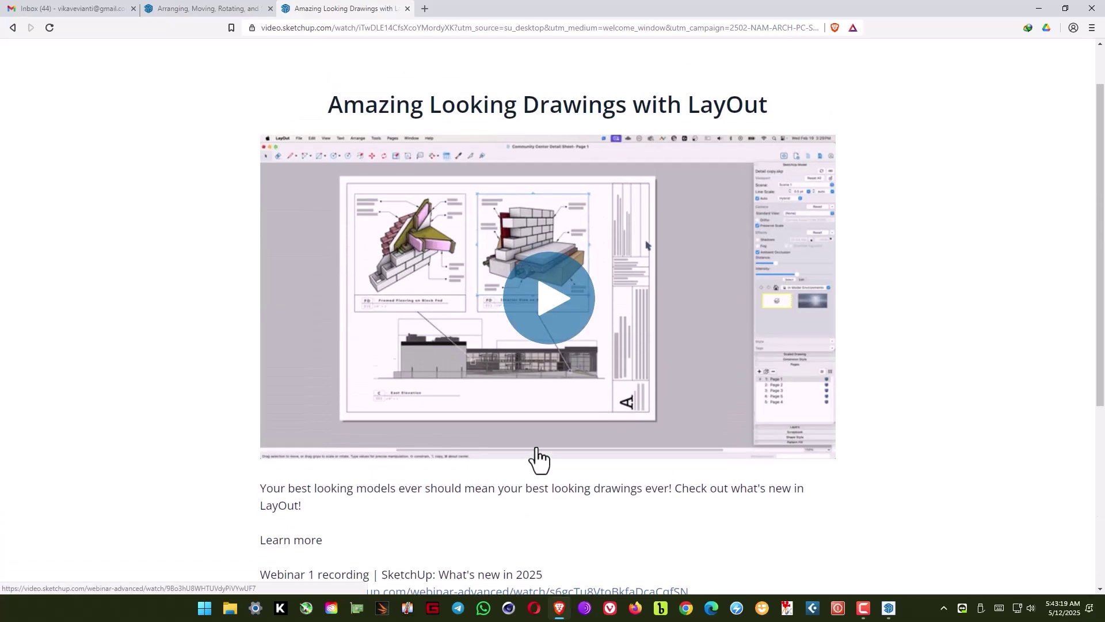
scroll(537, 446, "up", 1)
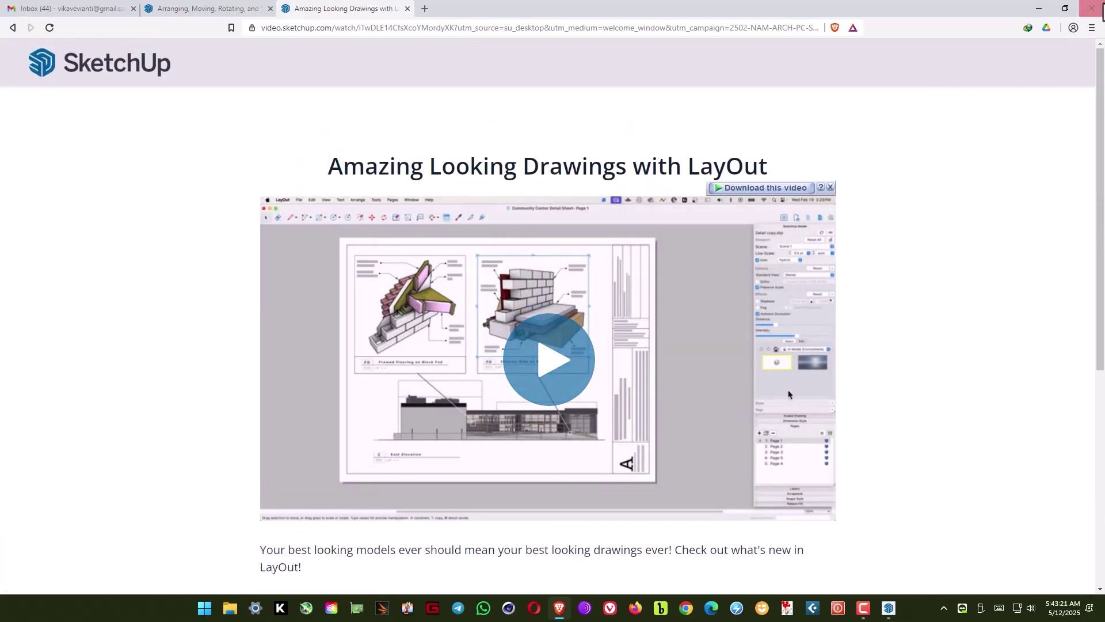
left_click(1083, 14)
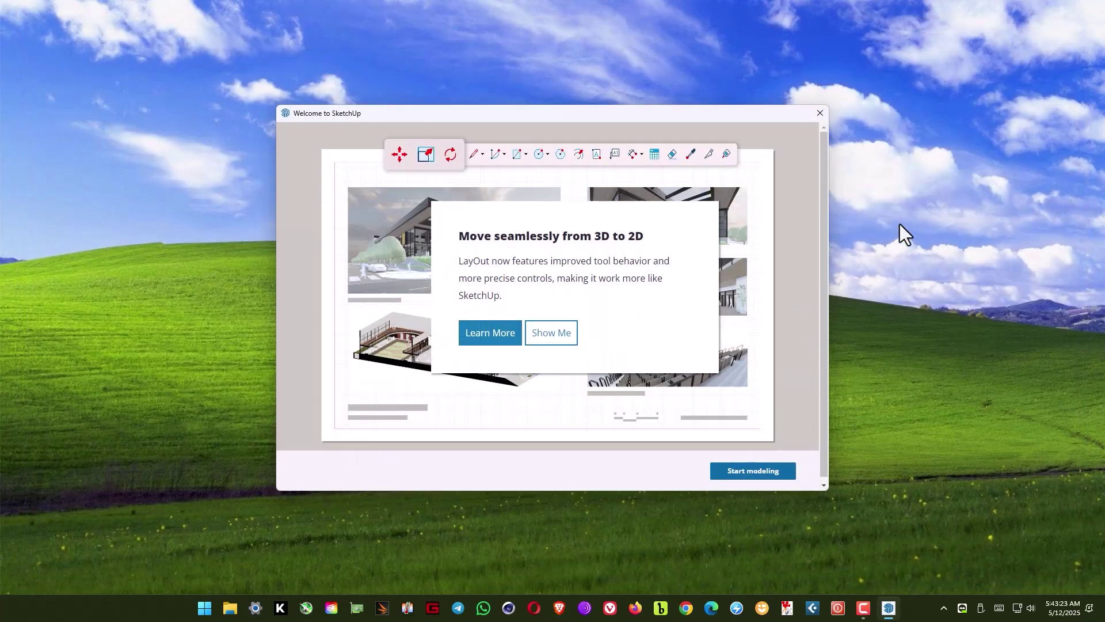
Skip the welcome promo and create a new model from the Simple (Inches) template
left_click(747, 472)
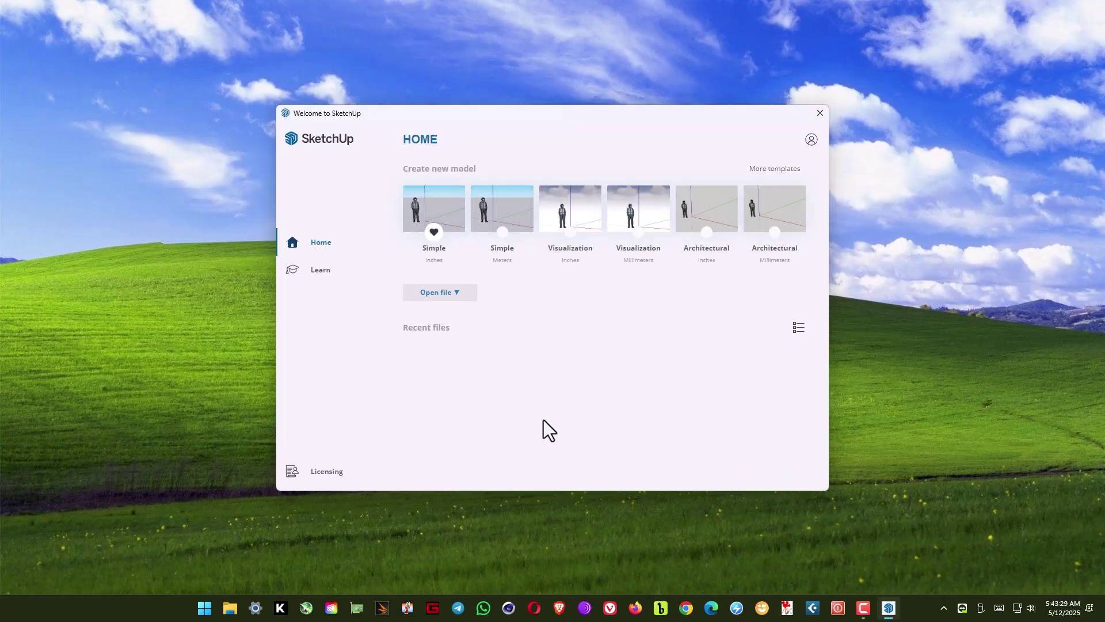
left_click(435, 215)
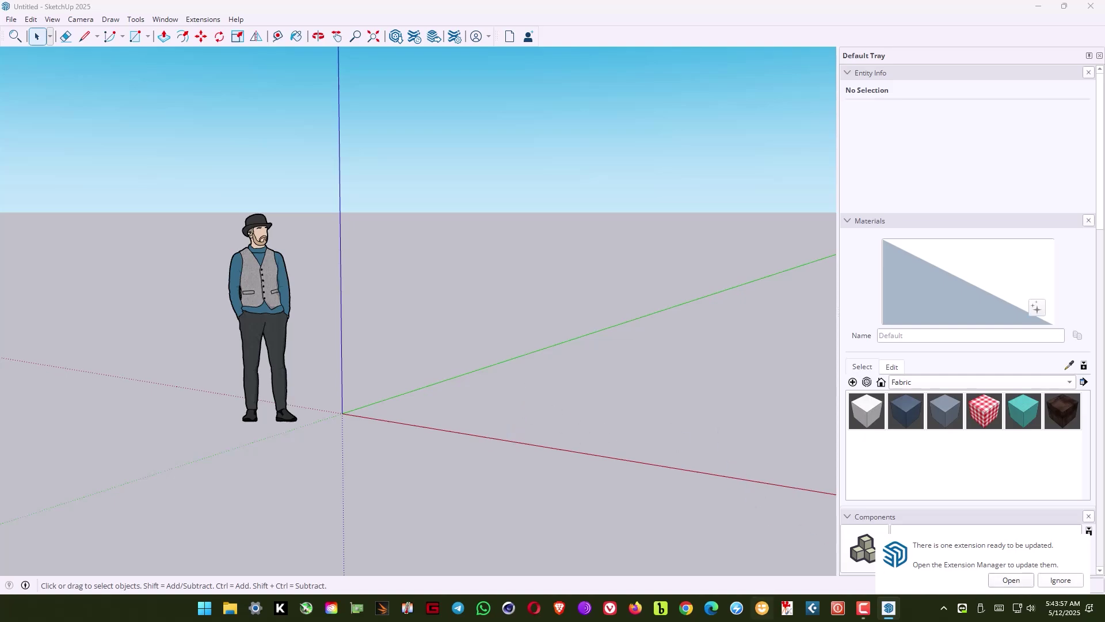
scroll(904, 531, "down", 3)
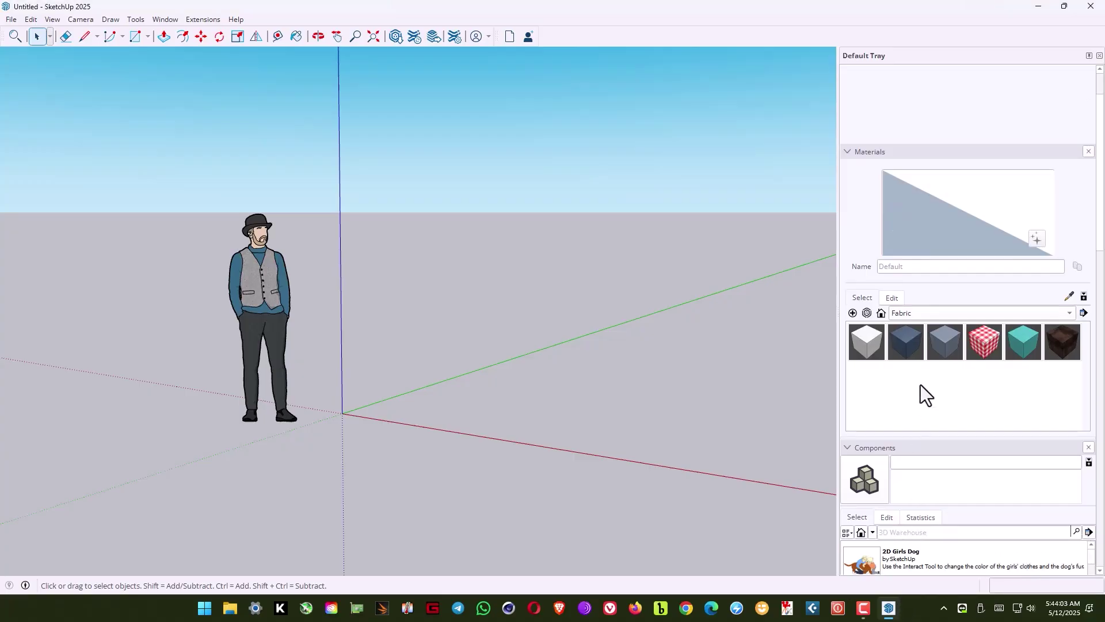
scroll(940, 395, "down", 5)
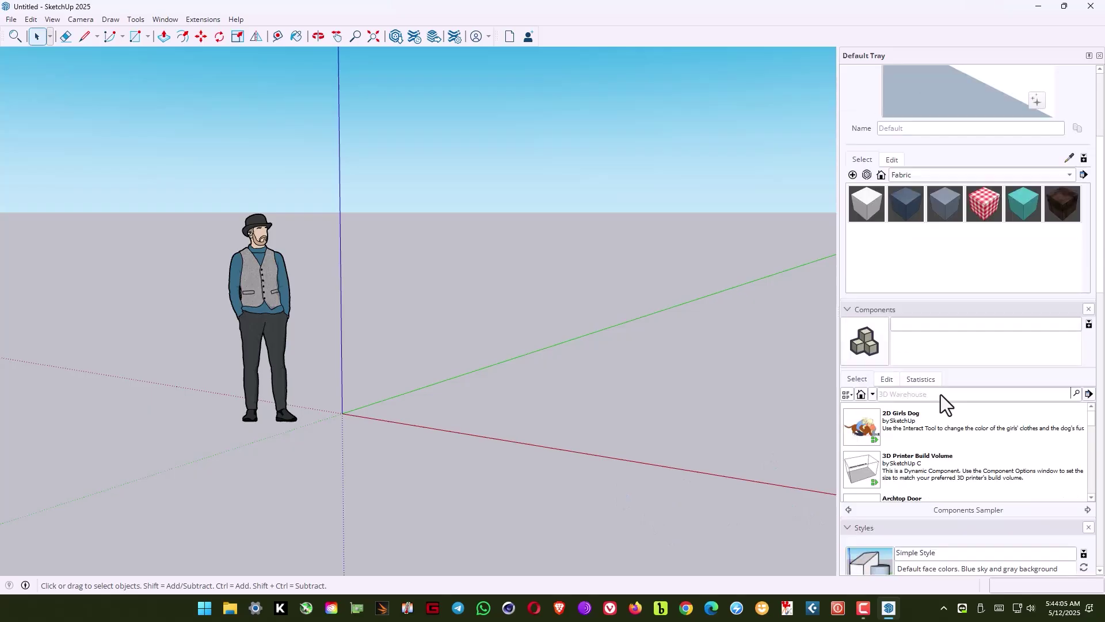
scroll(941, 395, "down", 3)
scroll(952, 422, "down", 2)
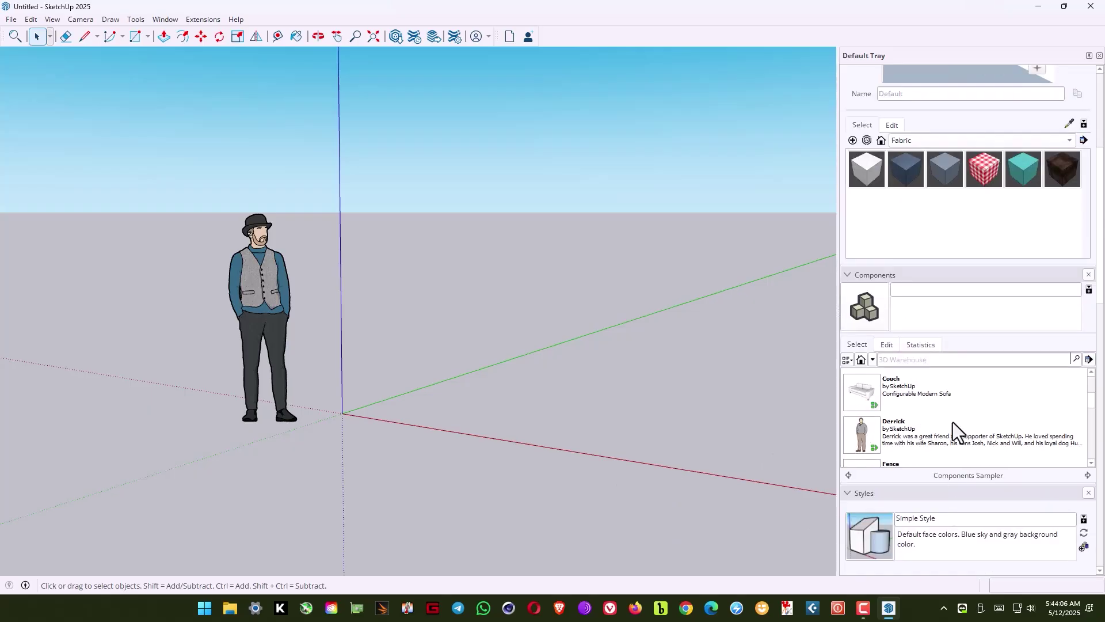
scroll(1048, 279, "up", 3)
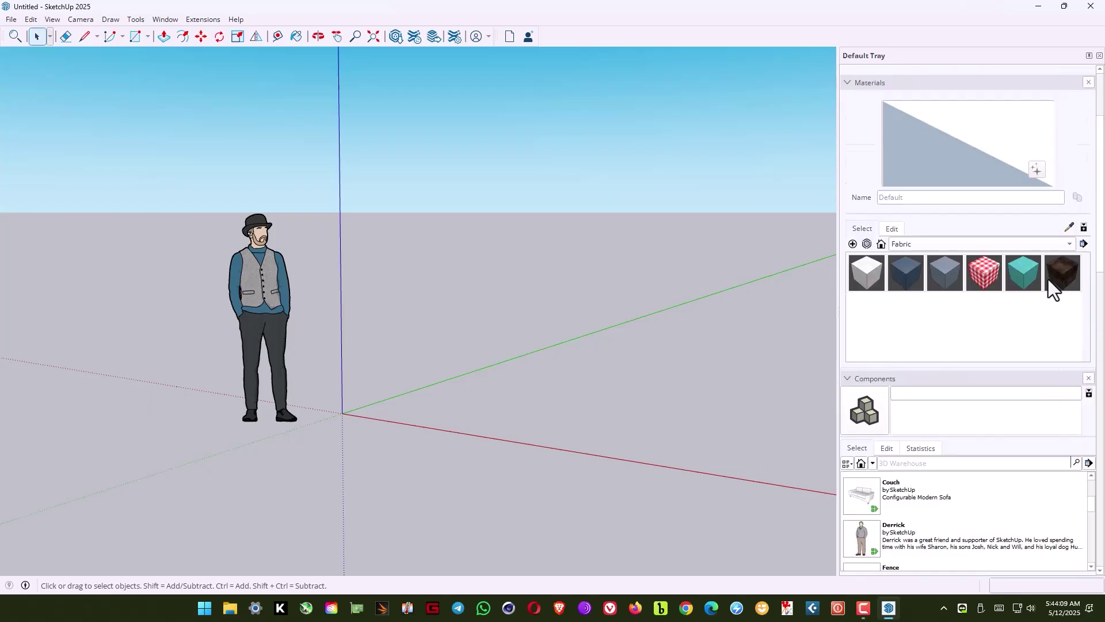
scroll(1048, 279, "up", 4)
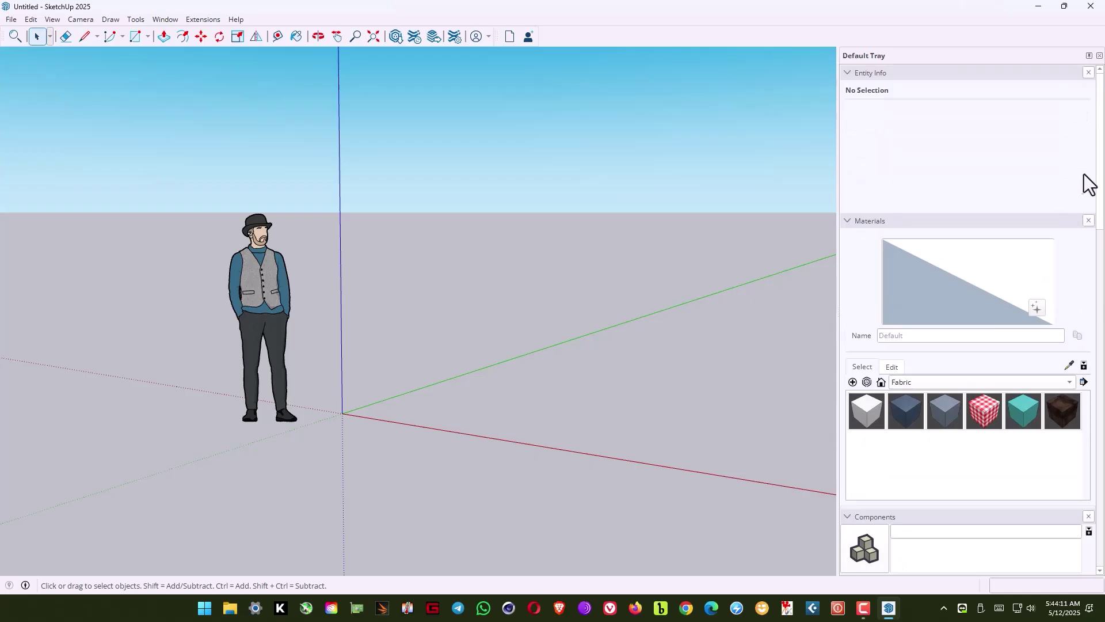
scroll(1100, 185, "down", 3)
scroll(1101, 185, "down", 5)
scroll(1101, 185, "down", 3)
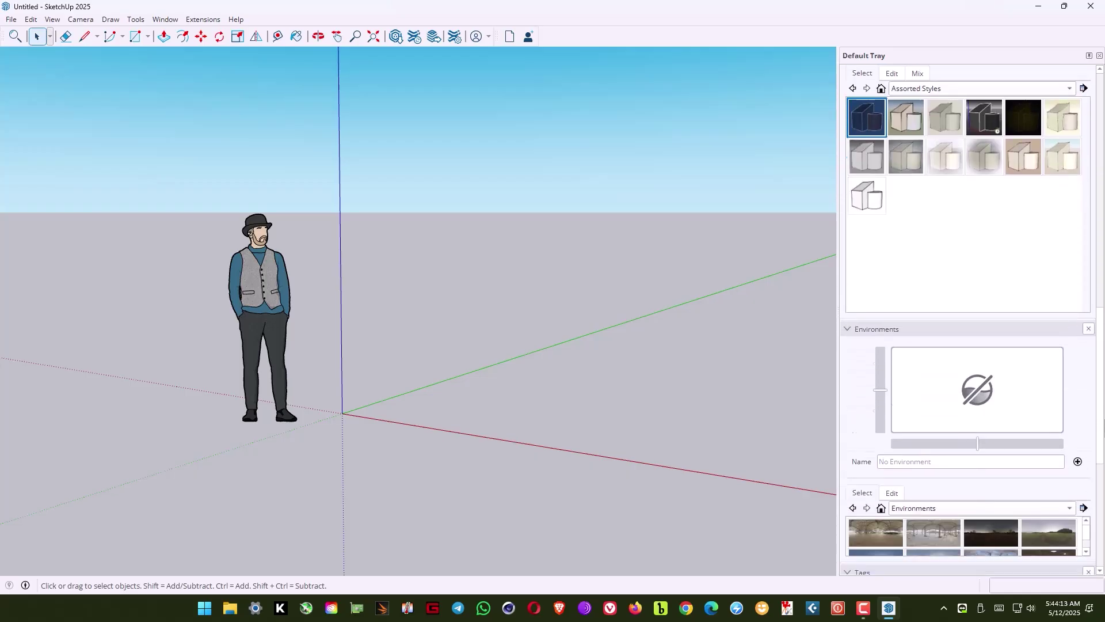
scroll(1081, 493, "down", 5)
scroll(1085, 538, "down", 2)
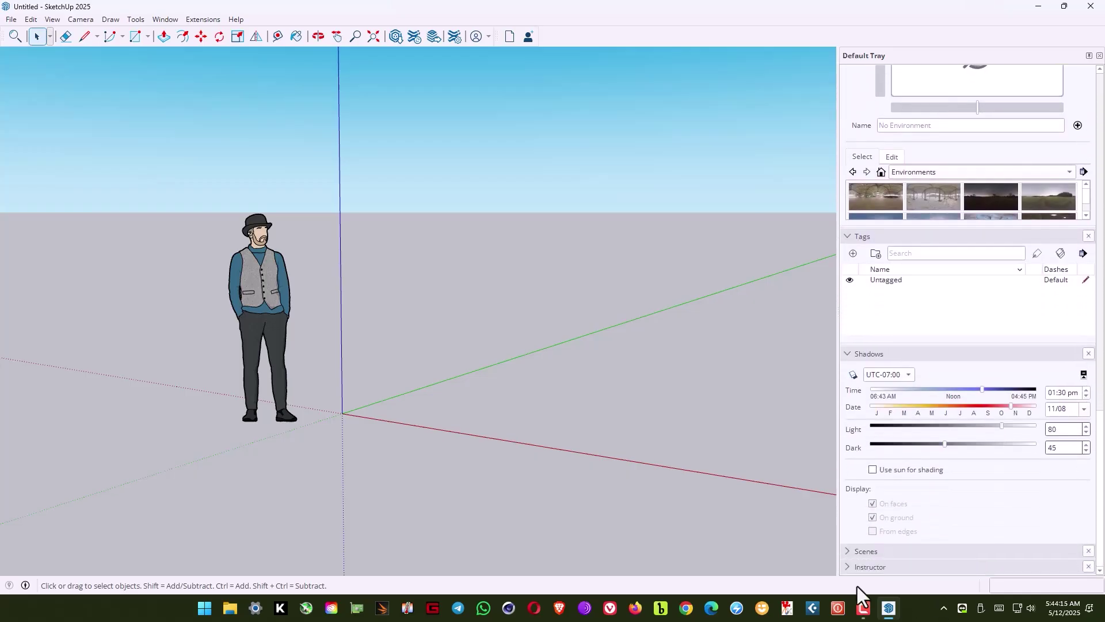
left_click(862, 555)
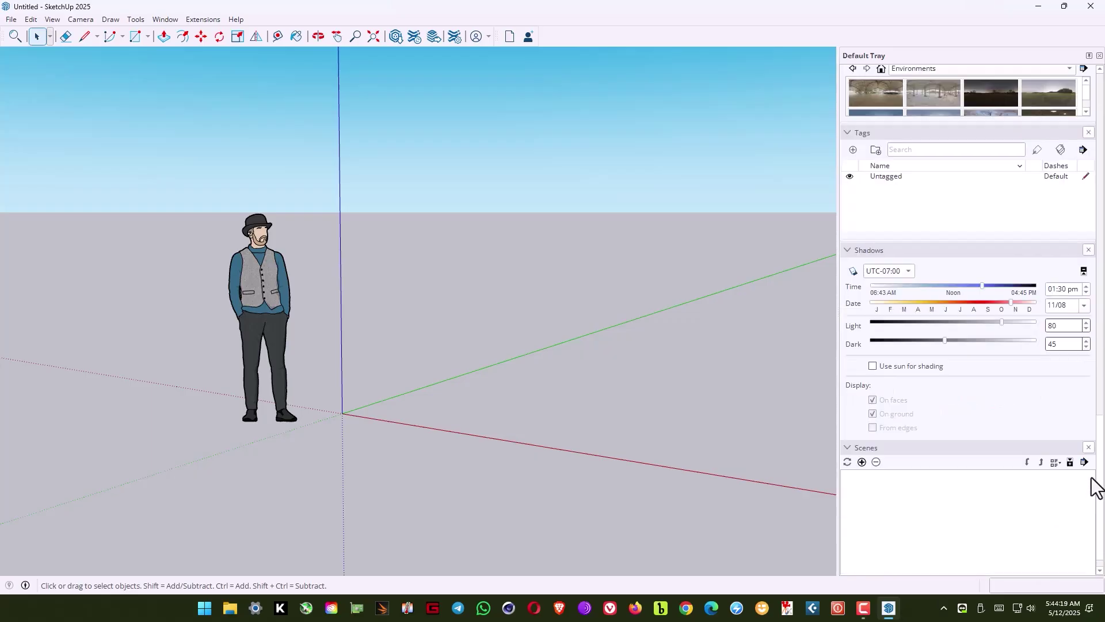
scroll(1090, 478, "down", 4)
scroll(1091, 486, "down", 1)
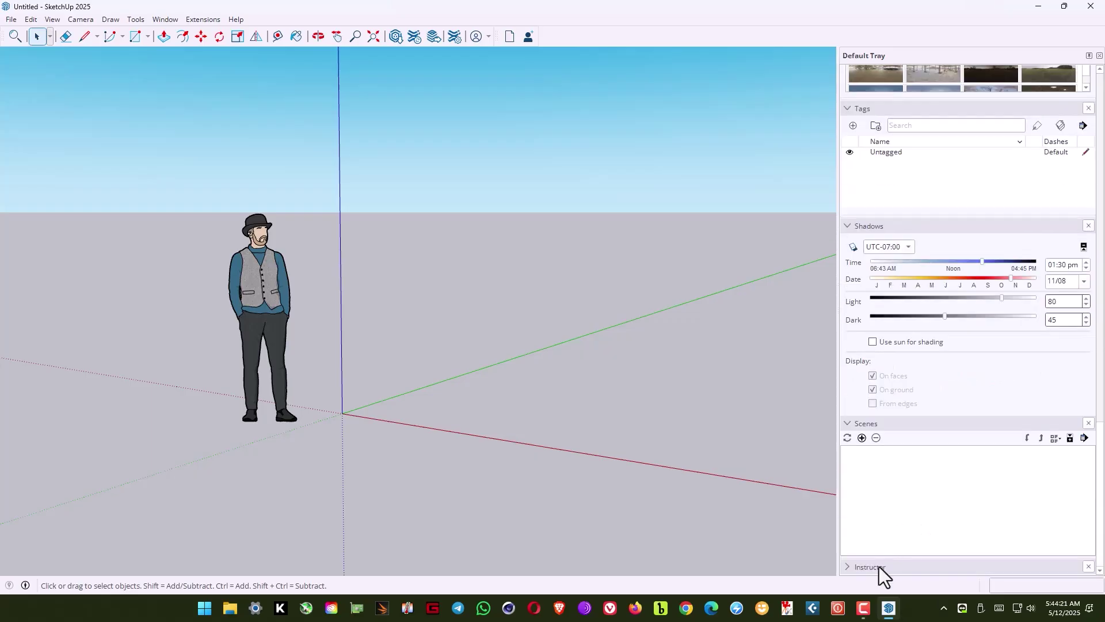
left_click(865, 570)
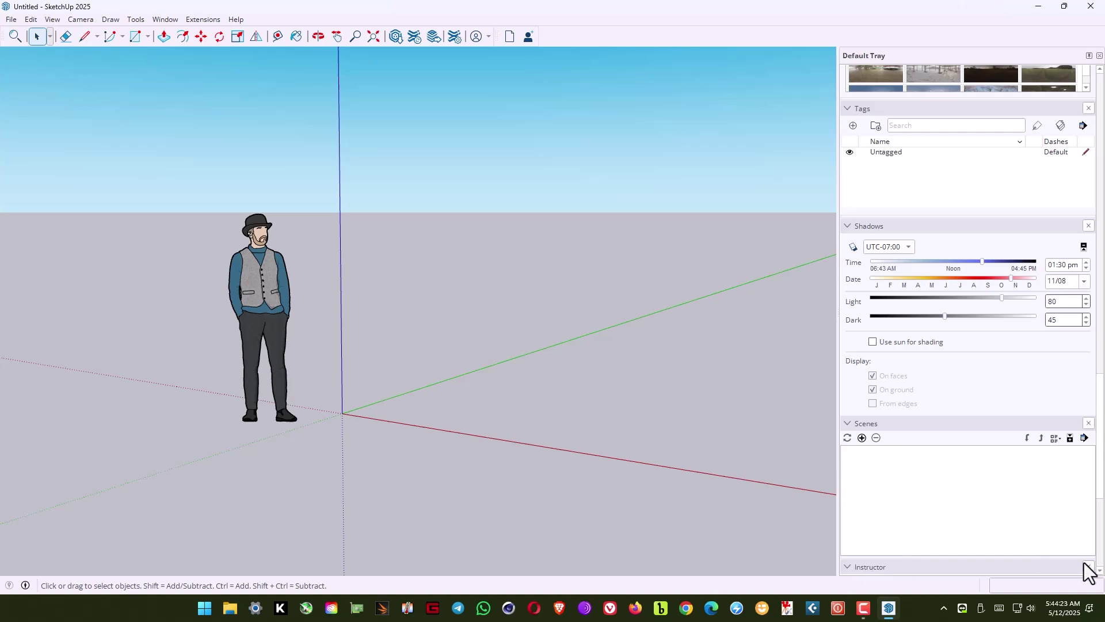
scroll(1101, 538, "down", 4)
scroll(1100, 531, "down", 4)
scroll(1101, 531, "down", 3)
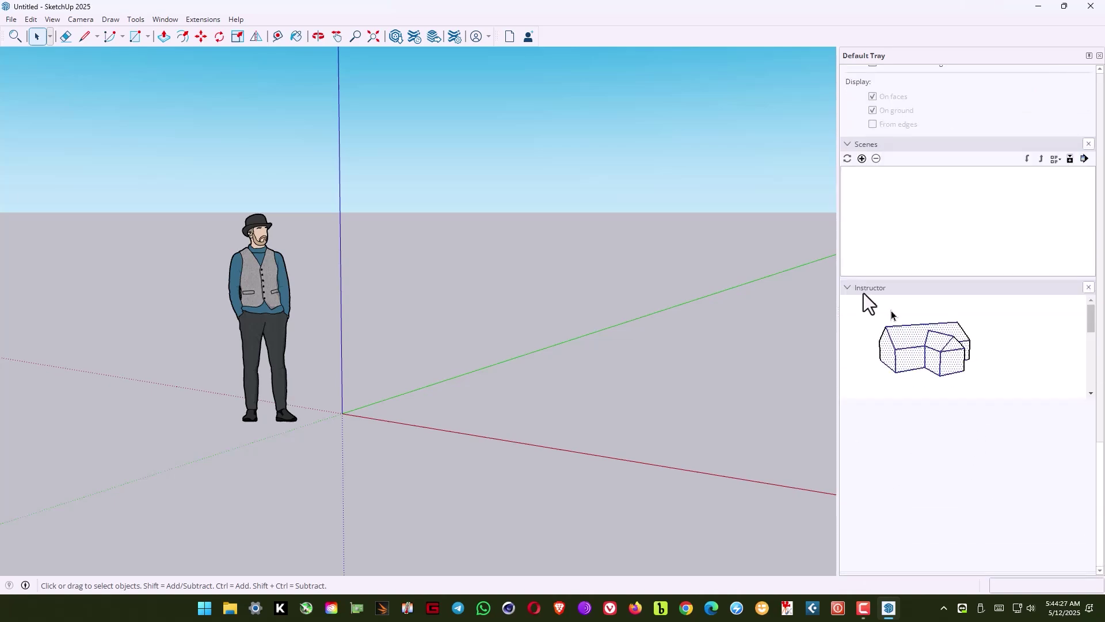
left_click_drag(1090, 323, 1090, 307)
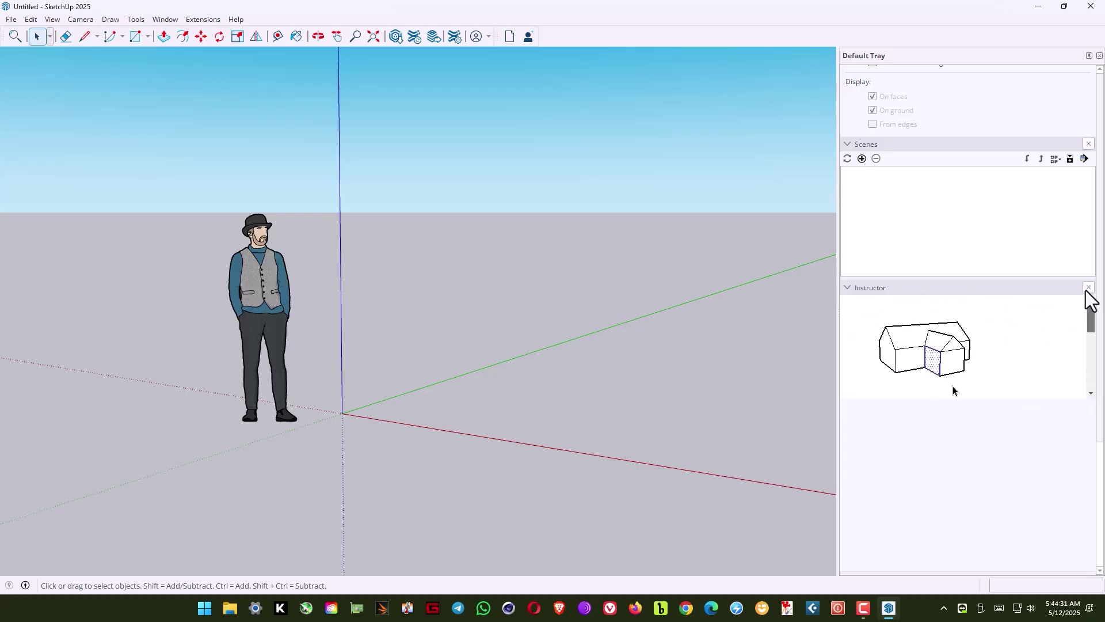
scroll(1096, 218, "up", 5)
scroll(1096, 214, "up", 5)
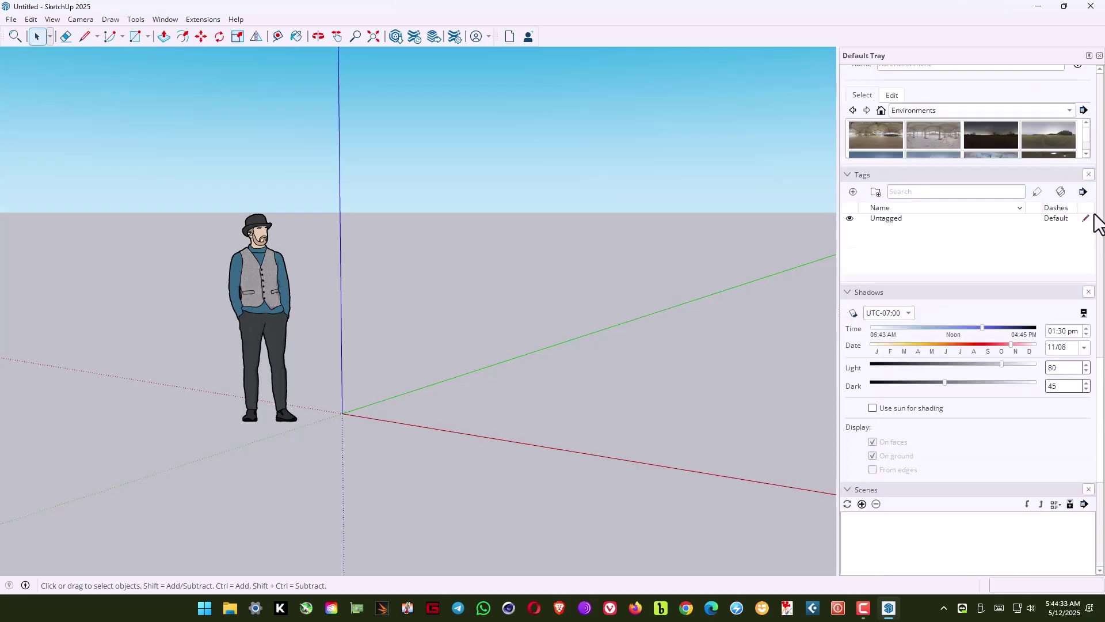
scroll(1096, 214, "up", 2)
scroll(1095, 214, "up", 1)
scroll(1094, 214, "up", 1)
scroll(1095, 222, "up", 3)
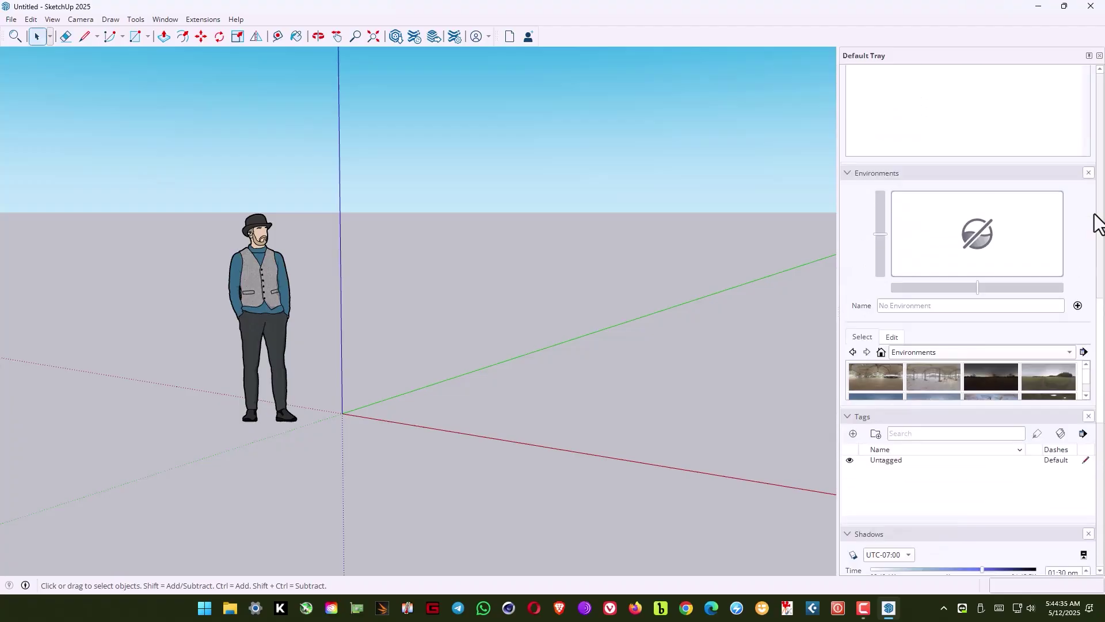
scroll(1094, 214, "up", 3)
scroll(1095, 214, "up", 6)
scroll(1094, 214, "up", 1)
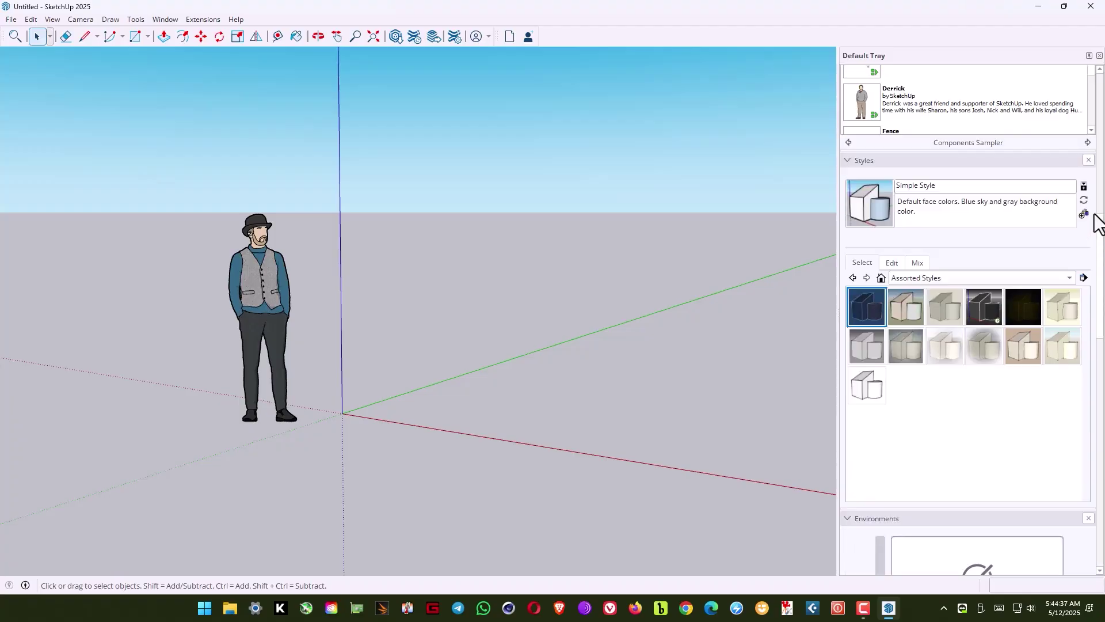
scroll(1095, 214, "up", 1)
scroll(1095, 218, "up", 2)
scroll(1096, 217, "up", 2)
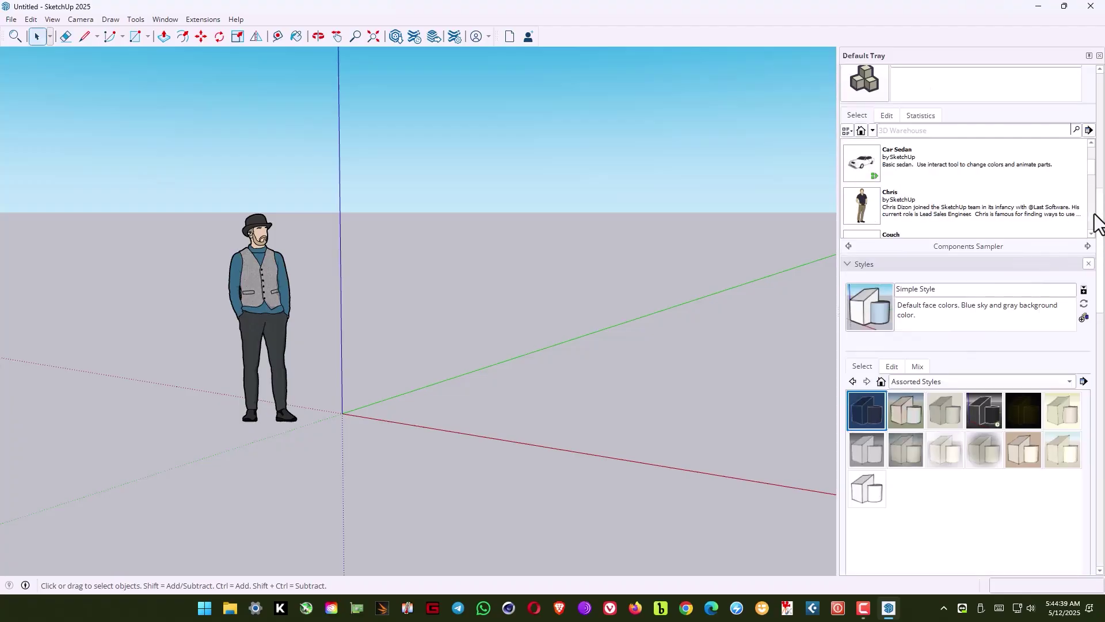
scroll(1087, 170, "up", 2)
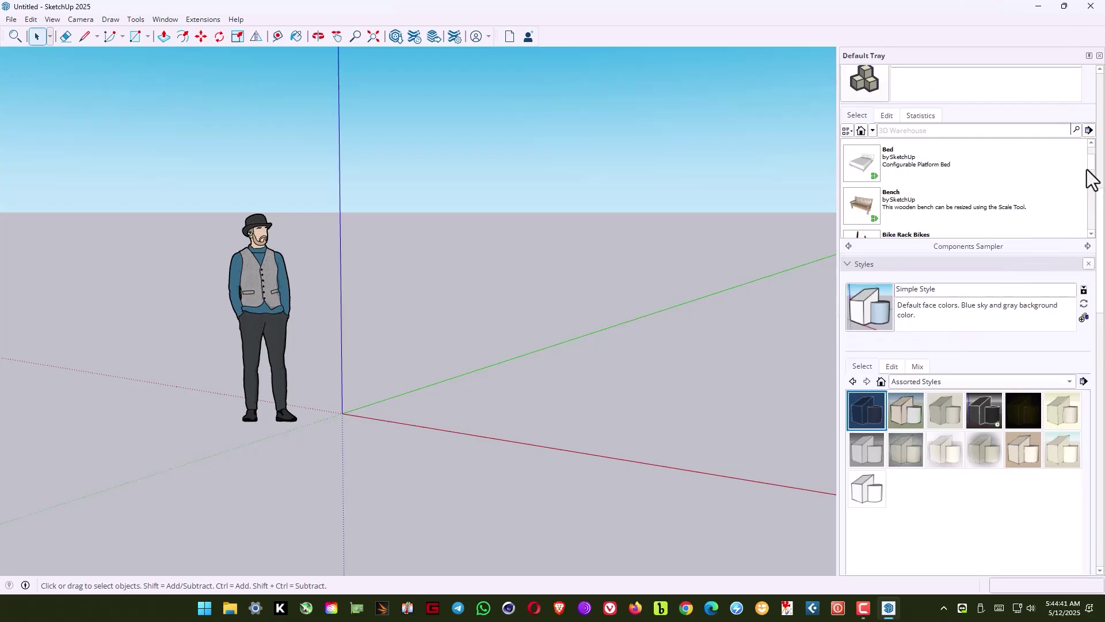
scroll(1087, 169, "up", 1)
left_click(921, 115)
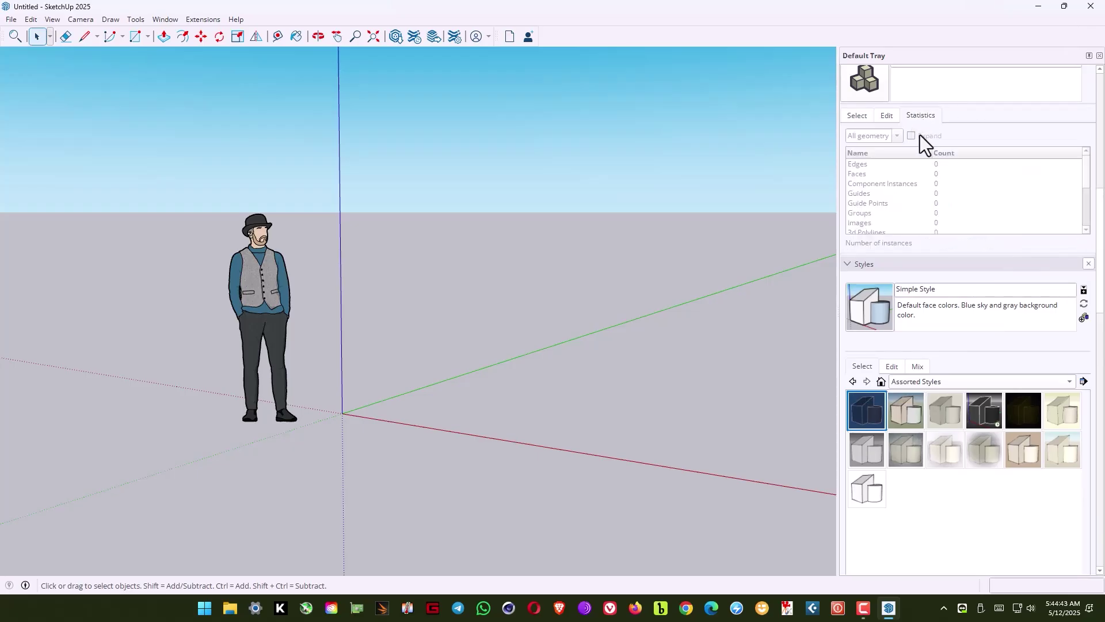
left_click(857, 115)
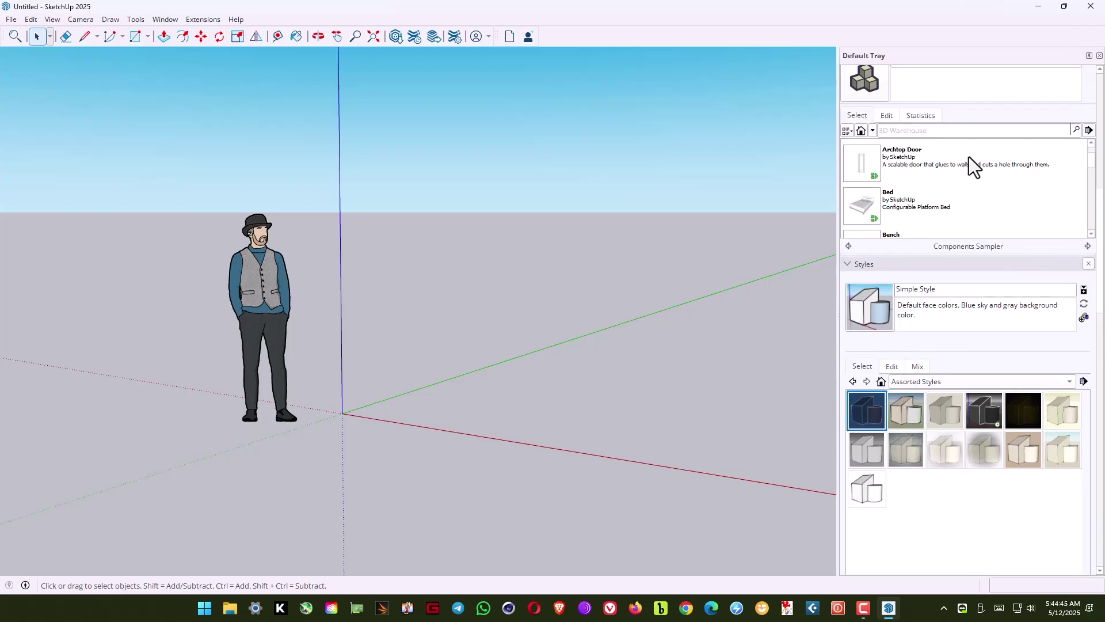
scroll(938, 154, "up", 1)
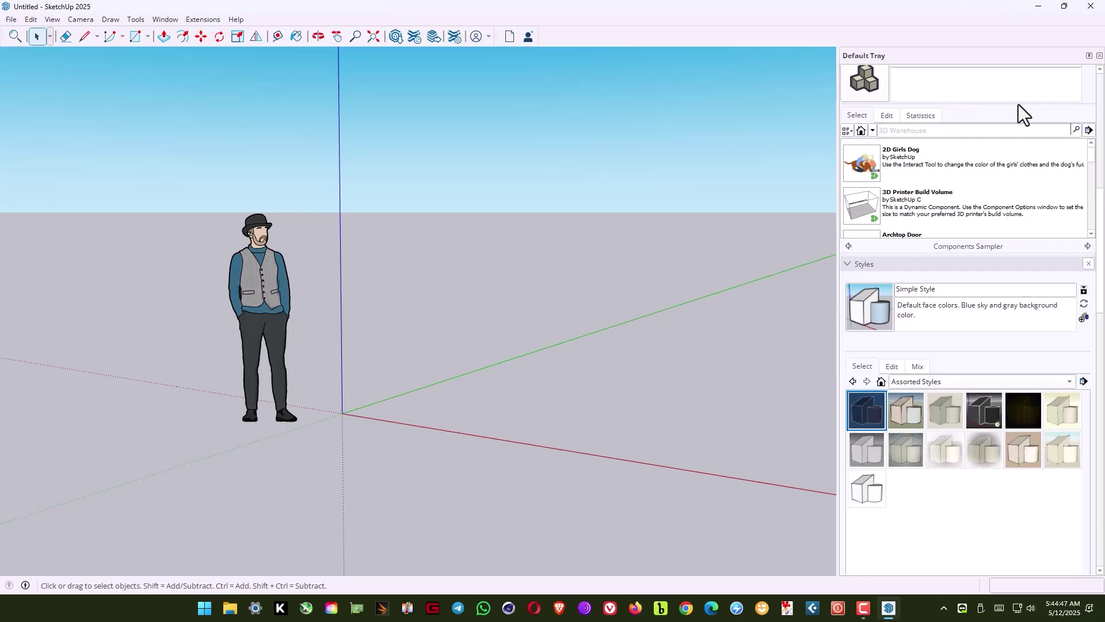
scroll(1020, 91, "up", 2)
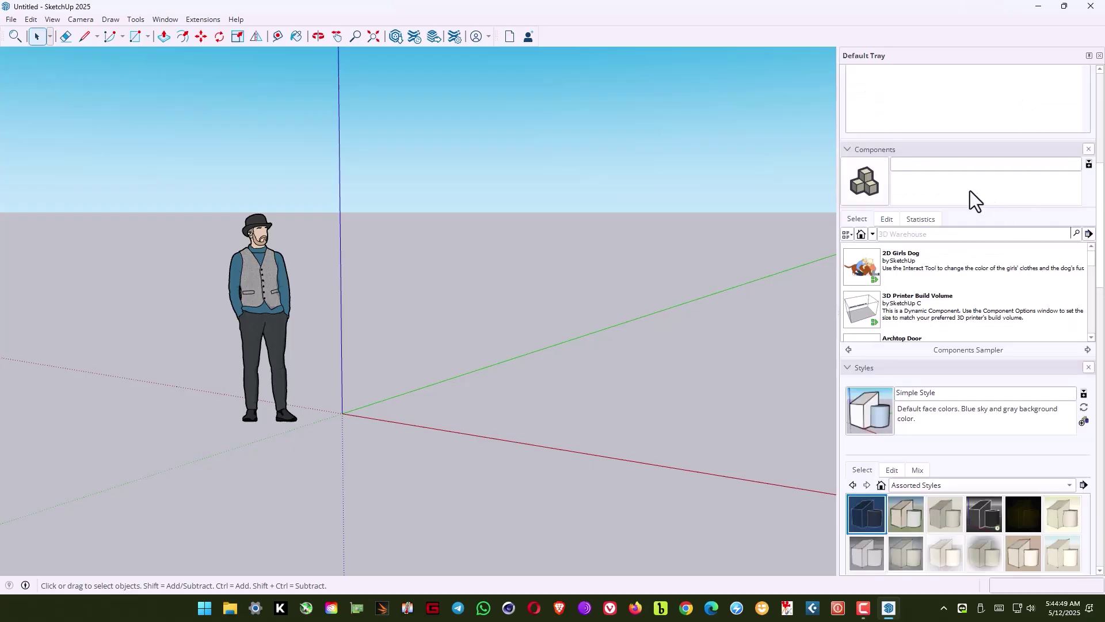
Collapse the Components, Styles, Environments, Tags, Shadows and Scenes panels
left_click(876, 150)
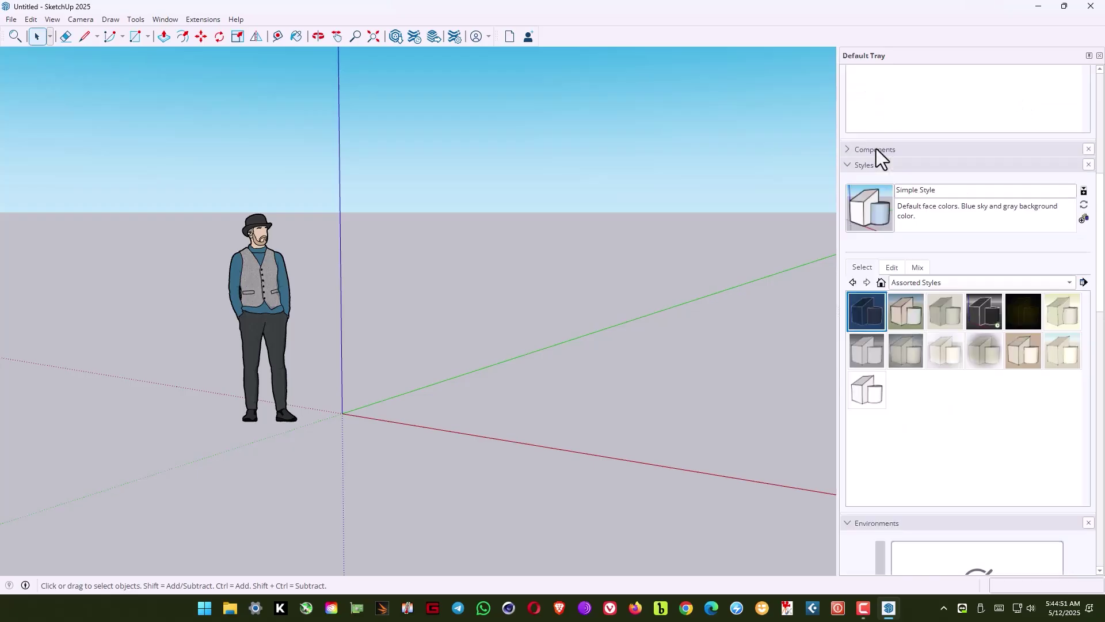
left_click(850, 165)
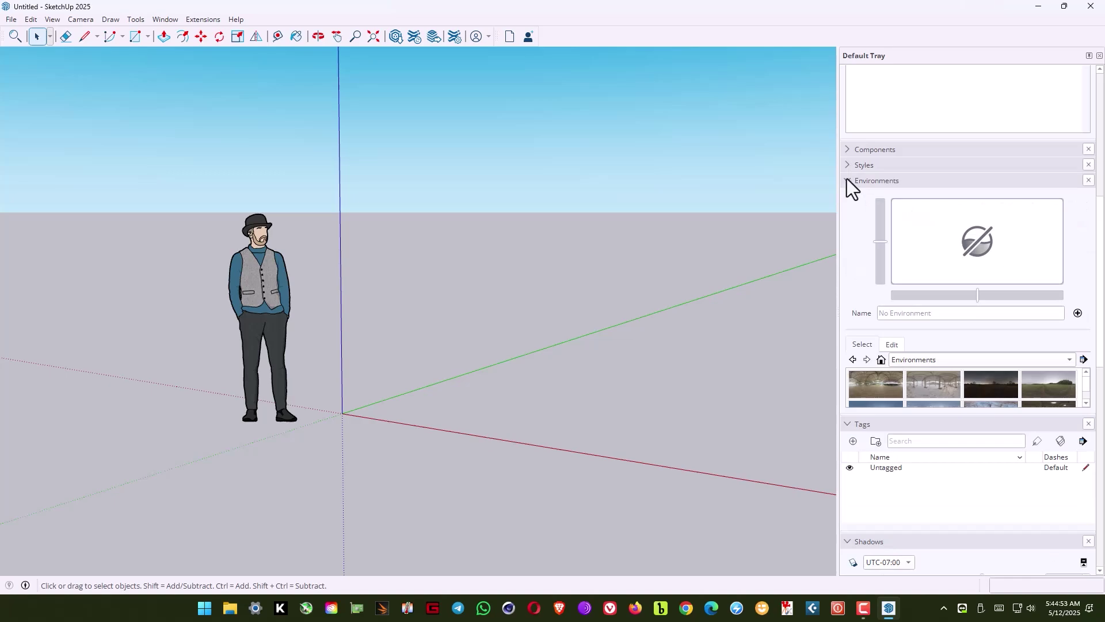
left_click(847, 180)
left_click(848, 197)
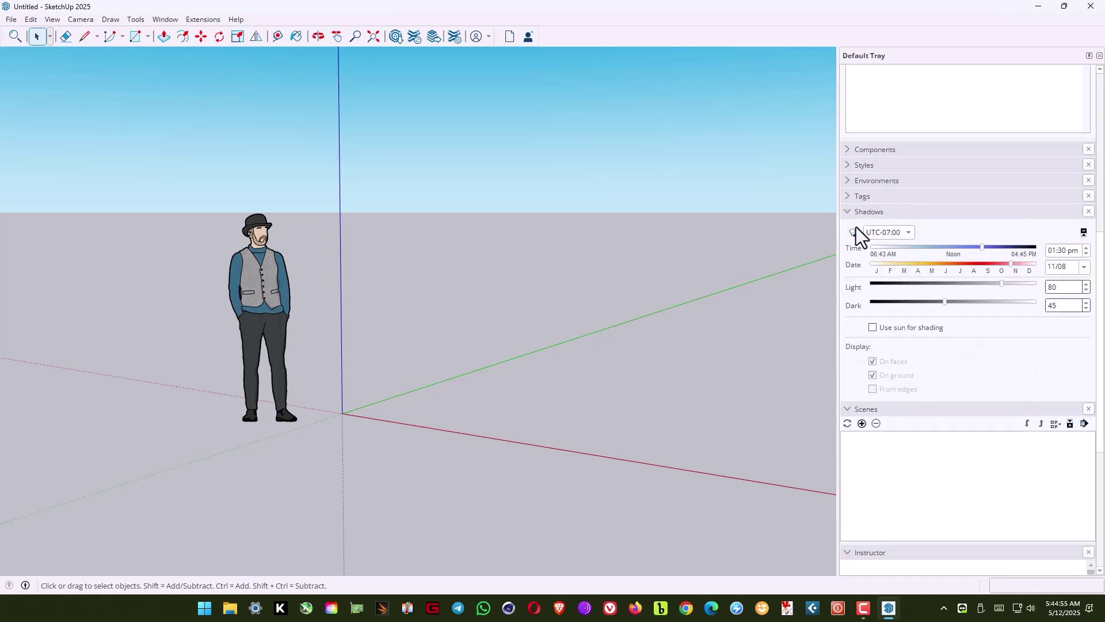
left_click(848, 210)
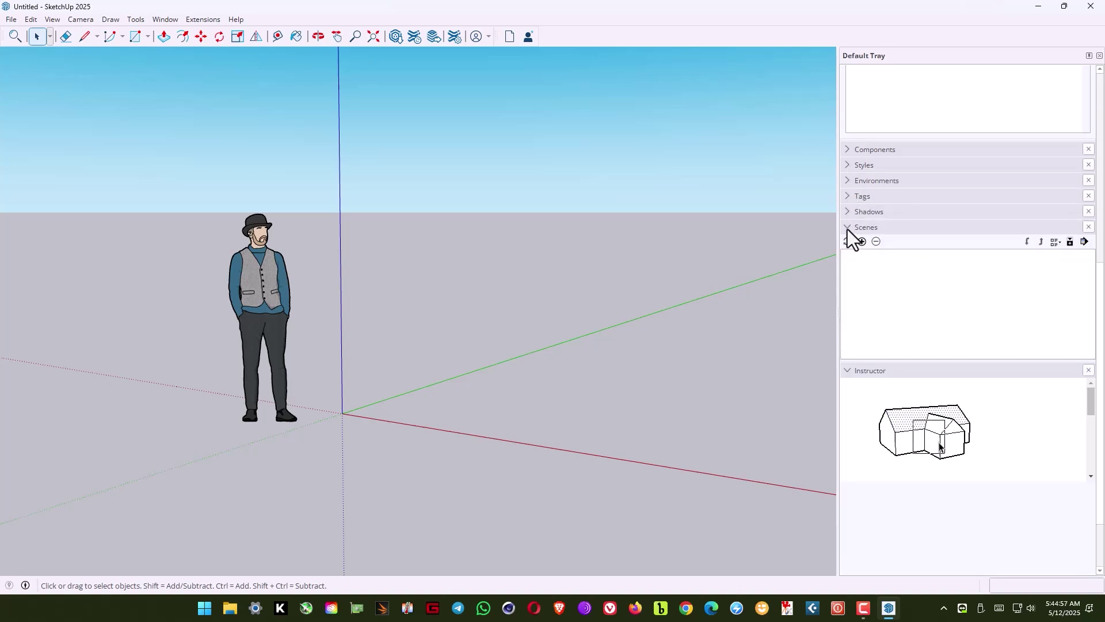
left_click(847, 229)
scroll(895, 244, "up", 2)
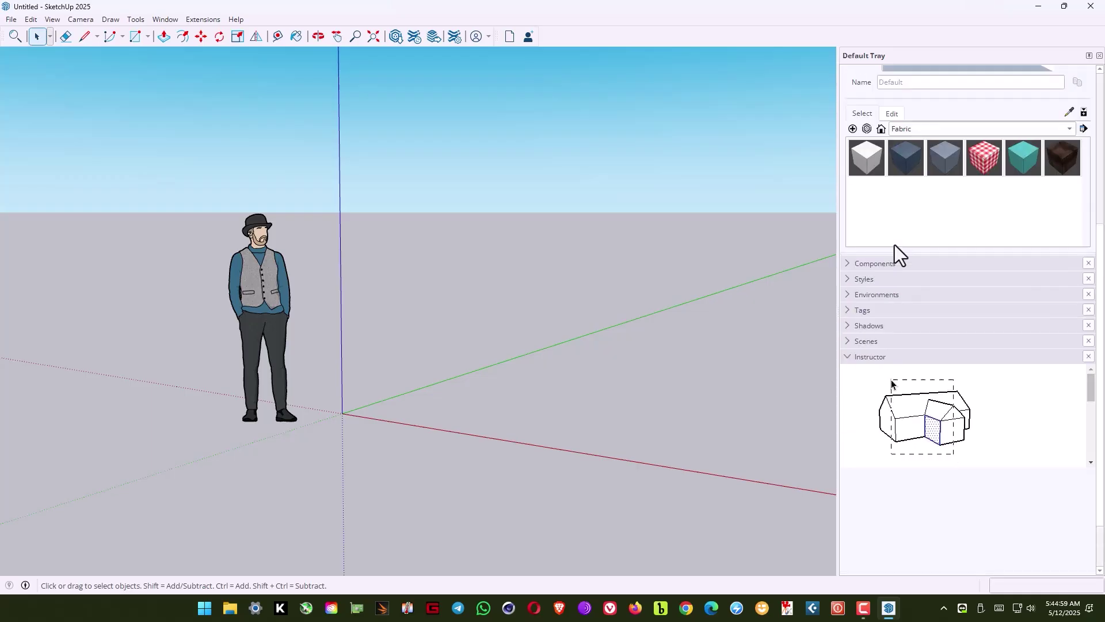
scroll(894, 244, "up", 2)
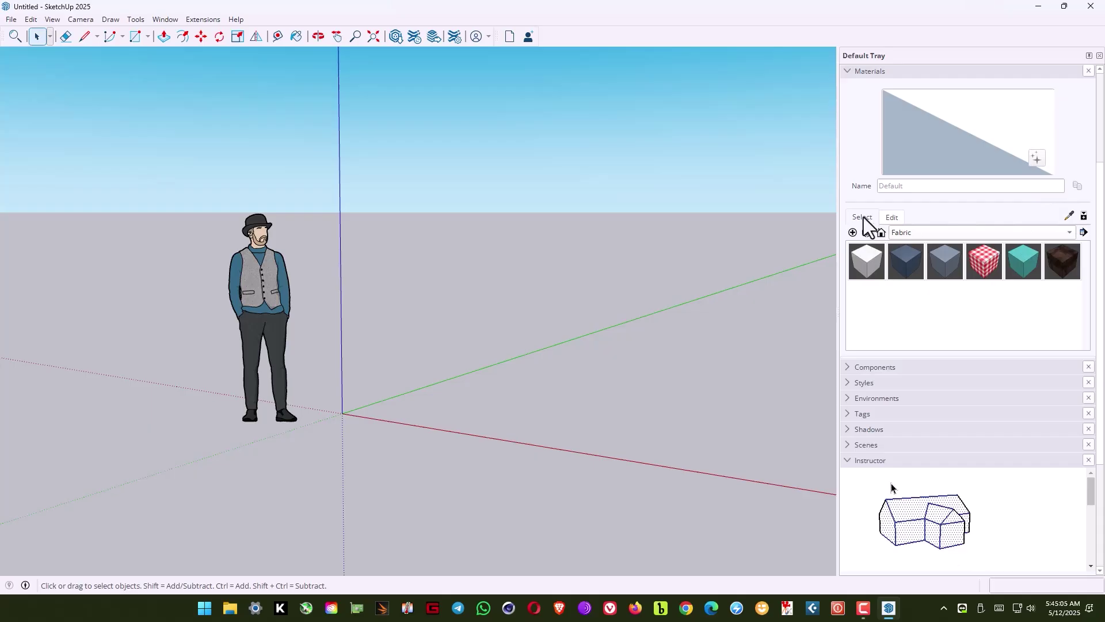
Toggle the Materials Edit view and switch the material collection to Wood
left_click(893, 218)
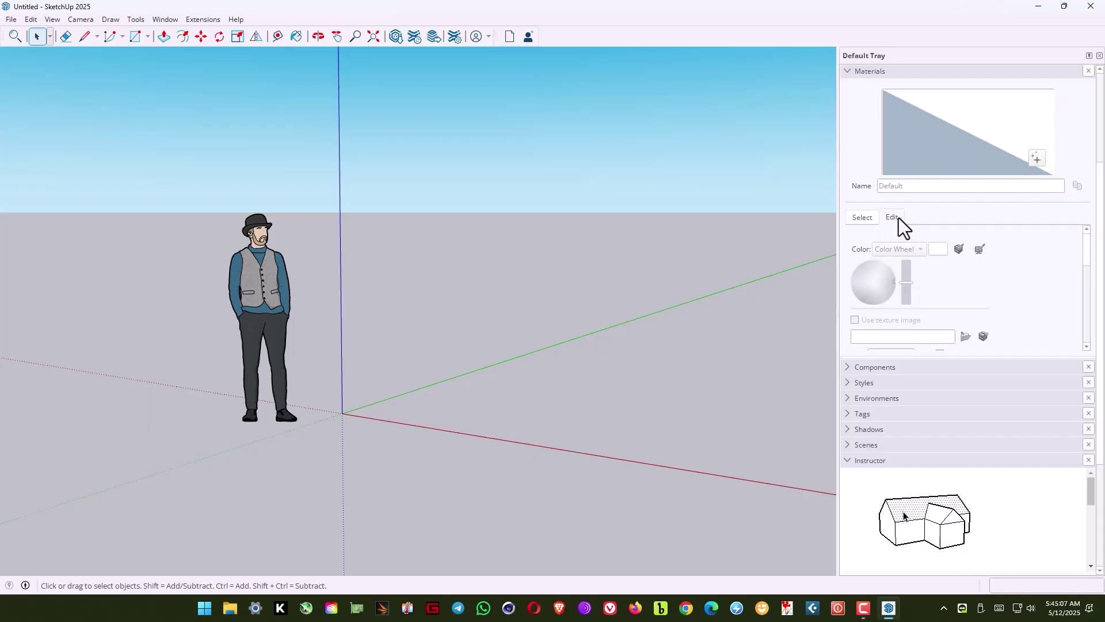
left_click(875, 219)
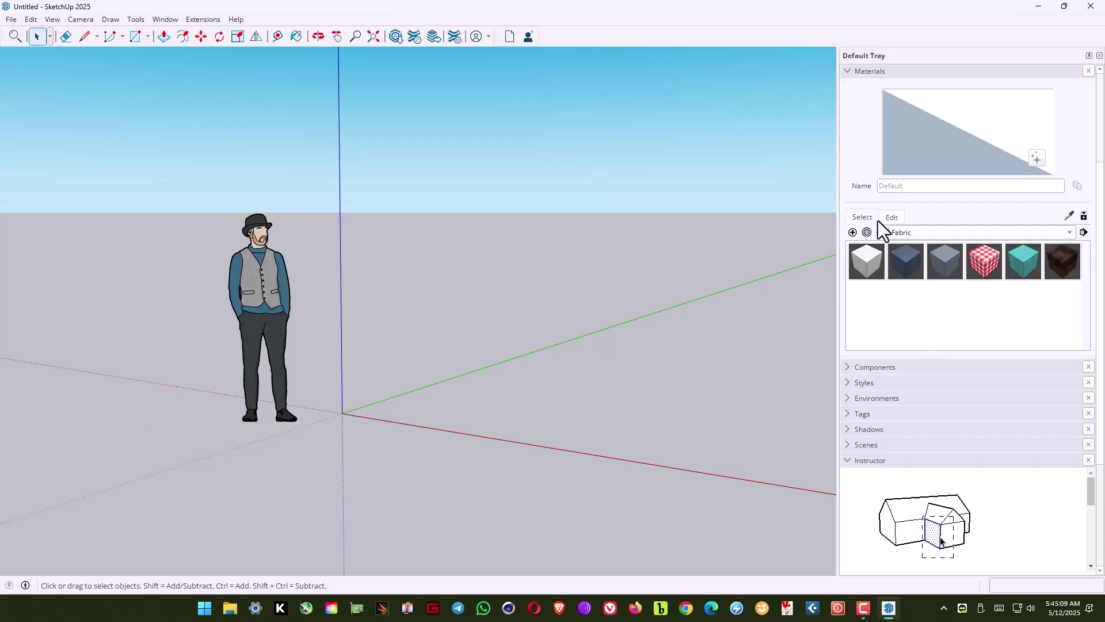
left_click(1071, 231)
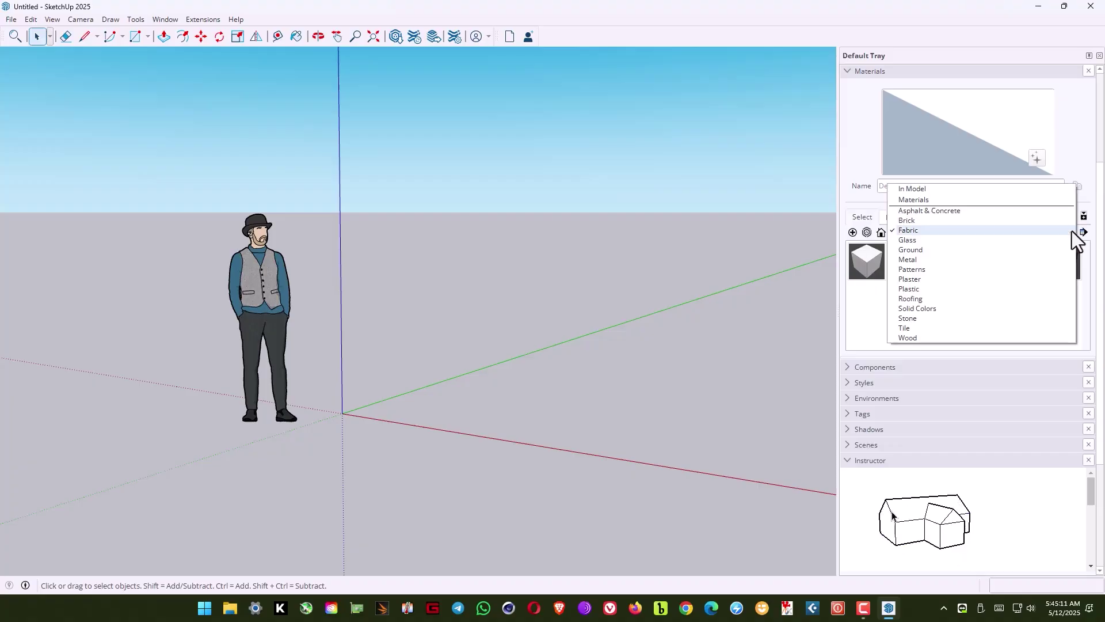
left_click(1041, 339)
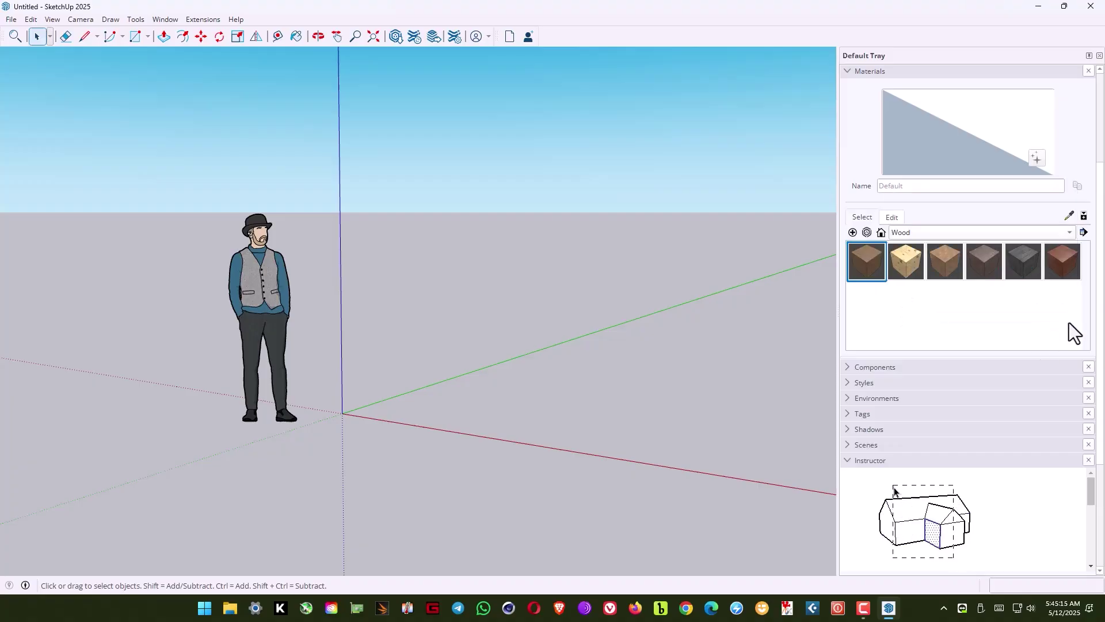
scroll(1086, 331, "up", 2)
scroll(1085, 331, "up", 1)
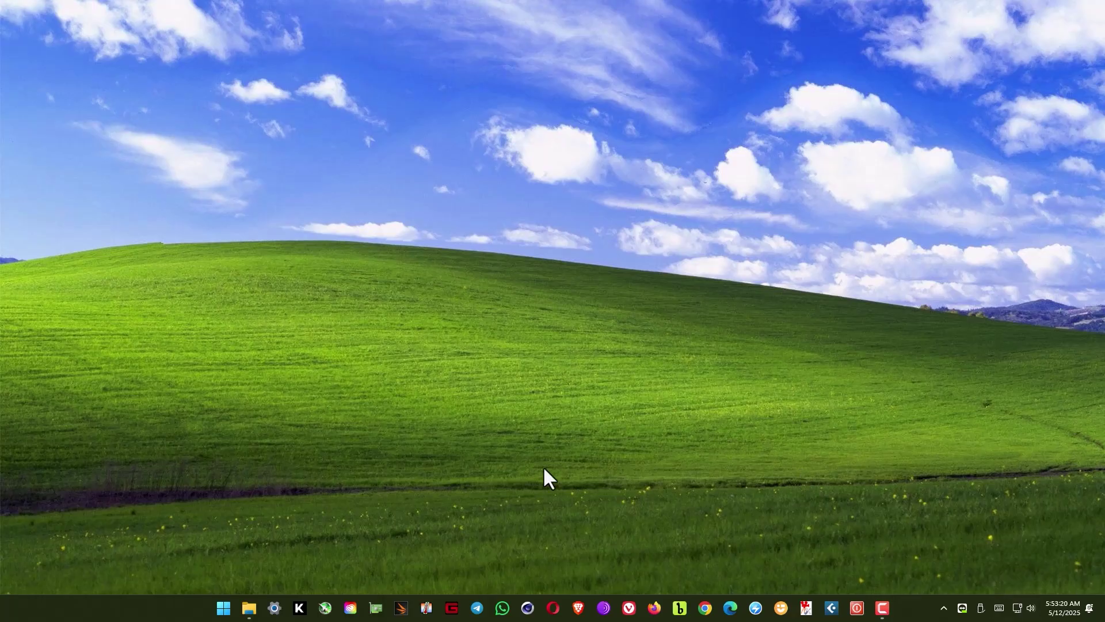
Launch LayOut 2025 by searching 'layou' in Start, then close its window
left_click(229, 609)
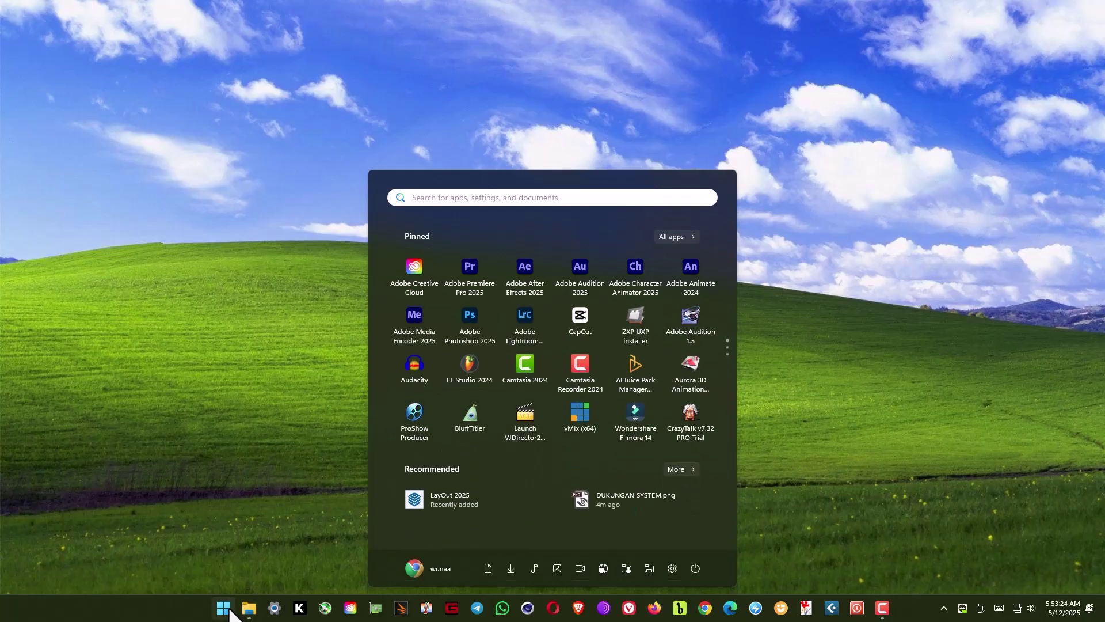
type("layo")
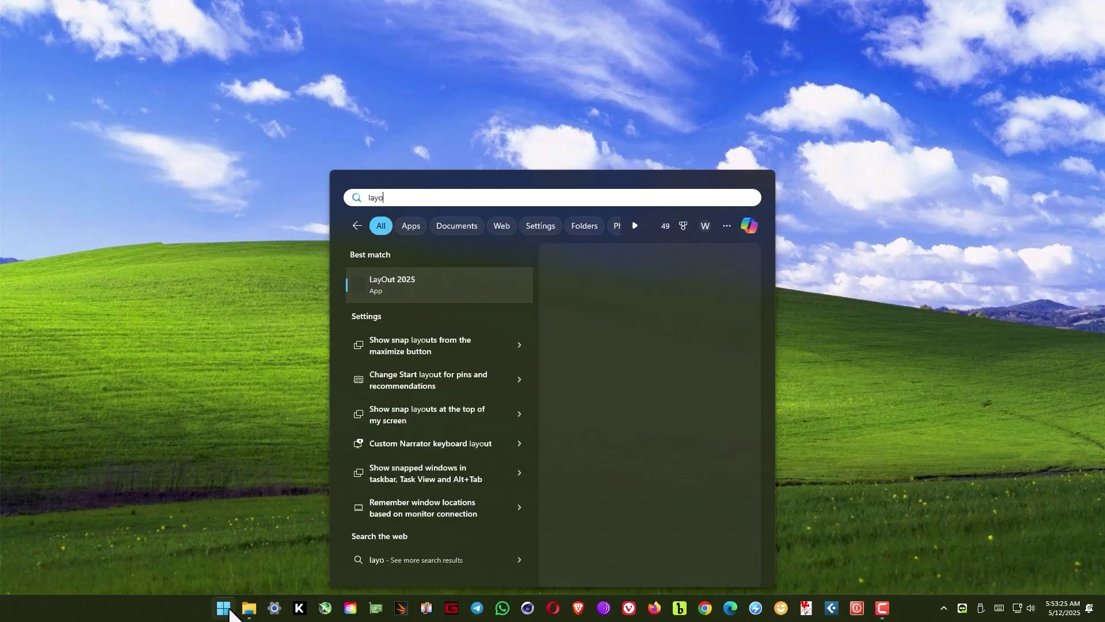
type("u")
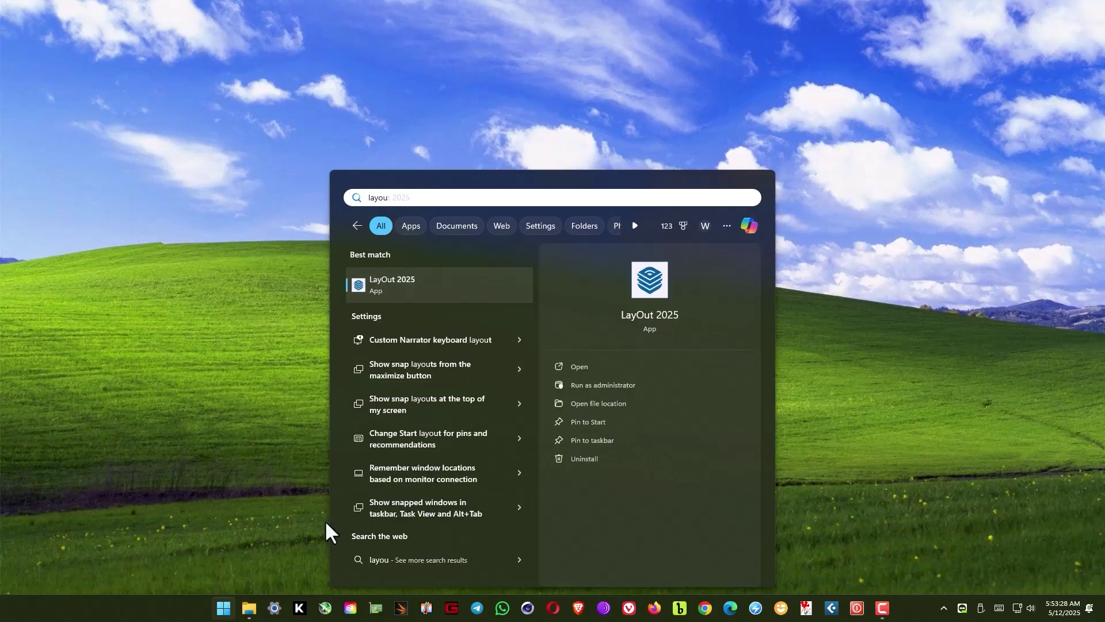
left_click(657, 293)
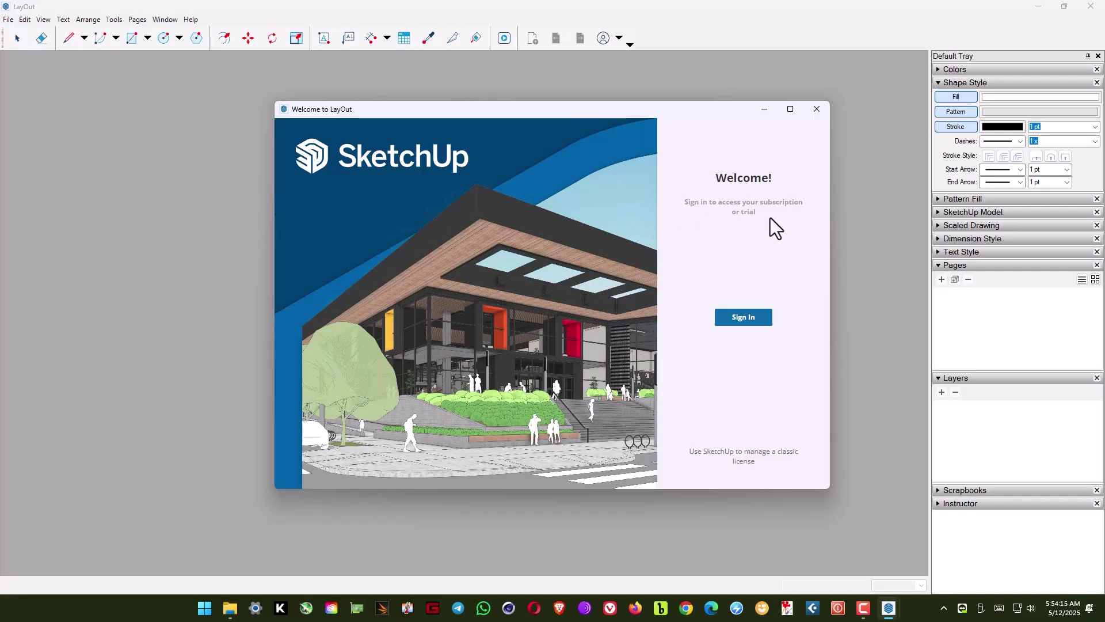
left_click(812, 112)
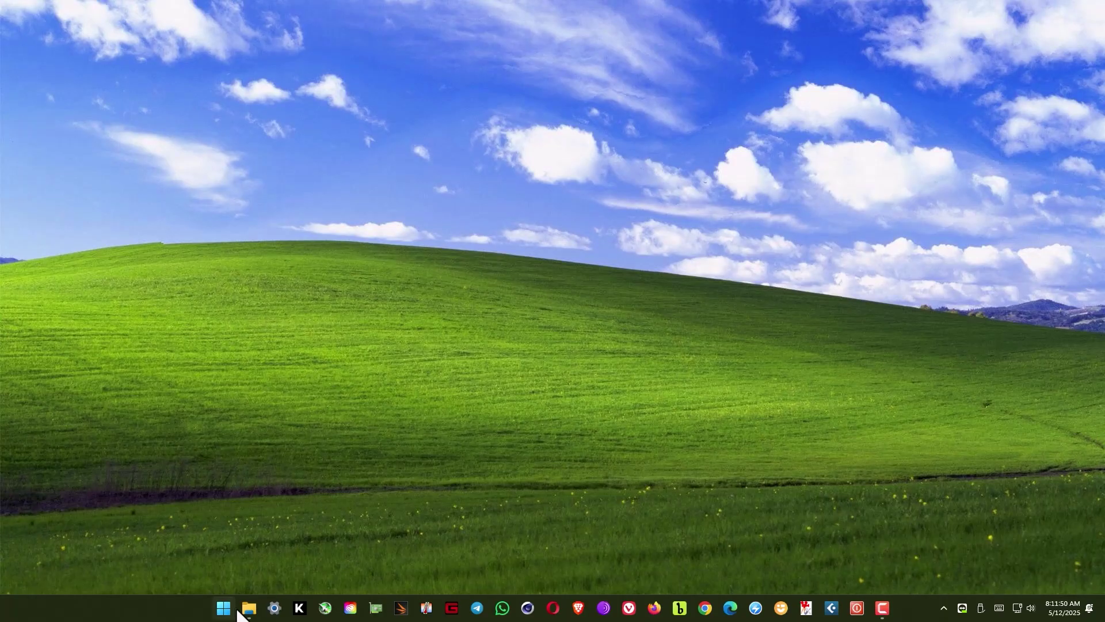
Browse into SketchUp_Pro_2025_v25.0.575 > SketchUp_Pro_2025_v25.0.575 > Crack and right-click LayOut.exe
left_click(249, 608)
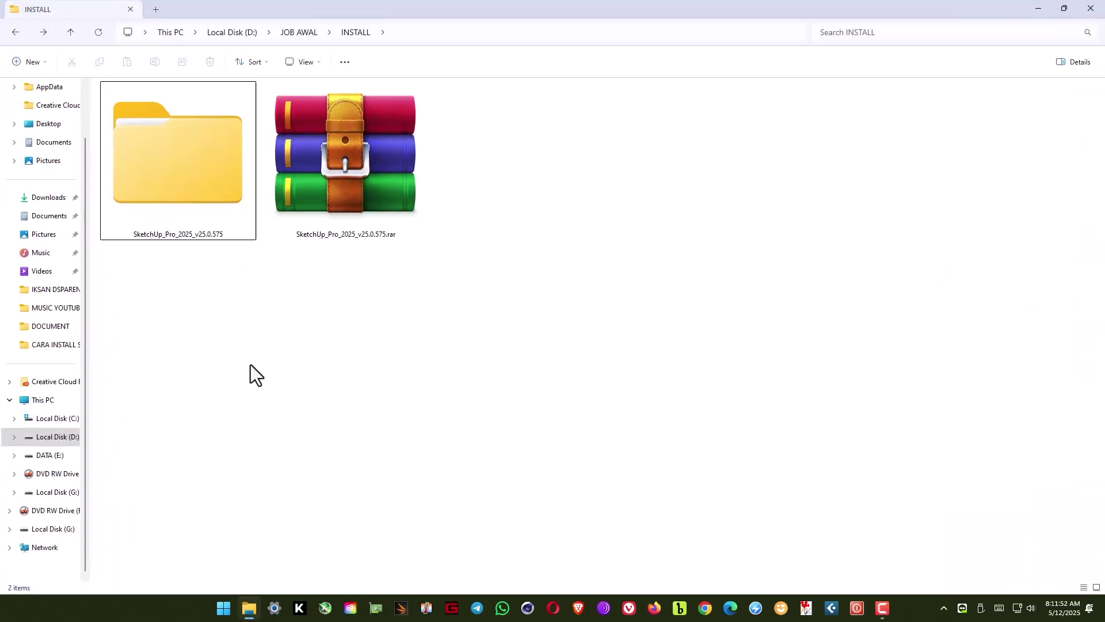
double_click(188, 178)
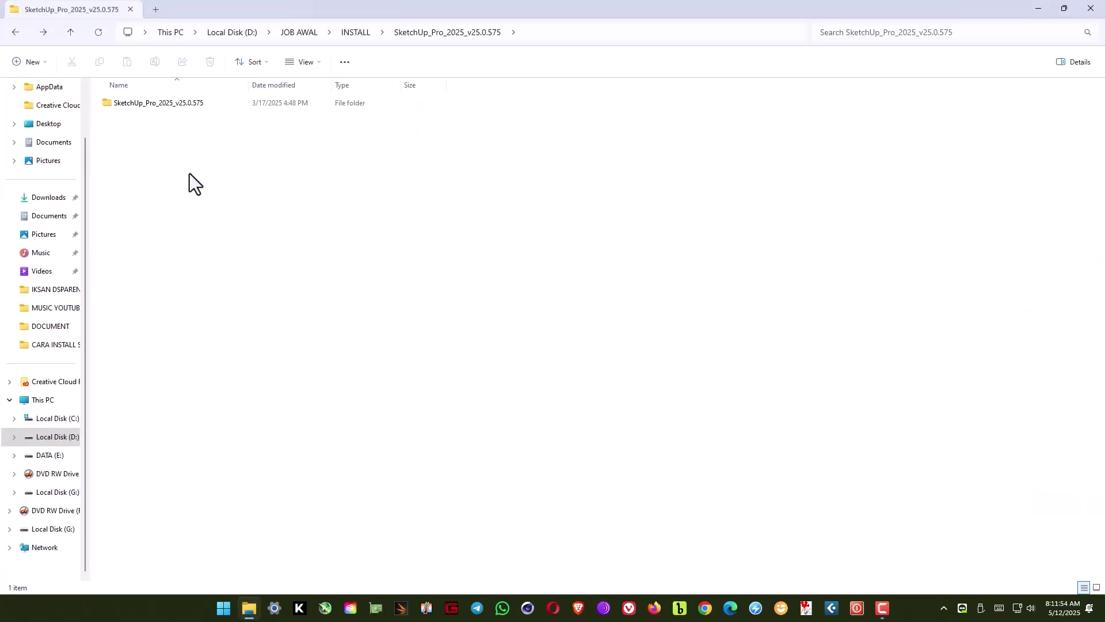
double_click(153, 105)
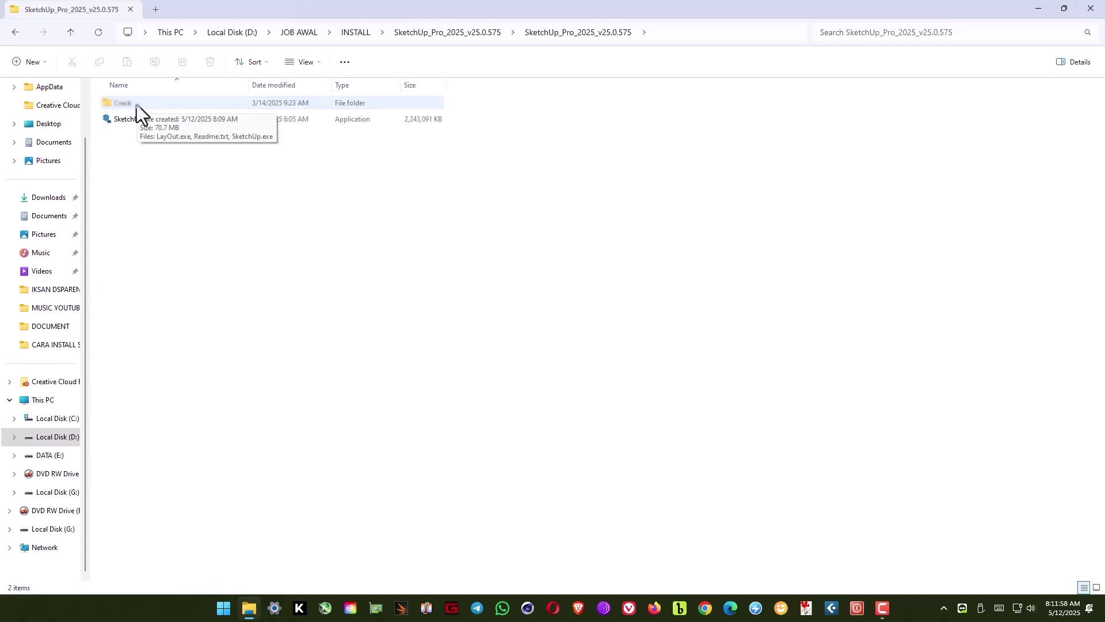
double_click(137, 104)
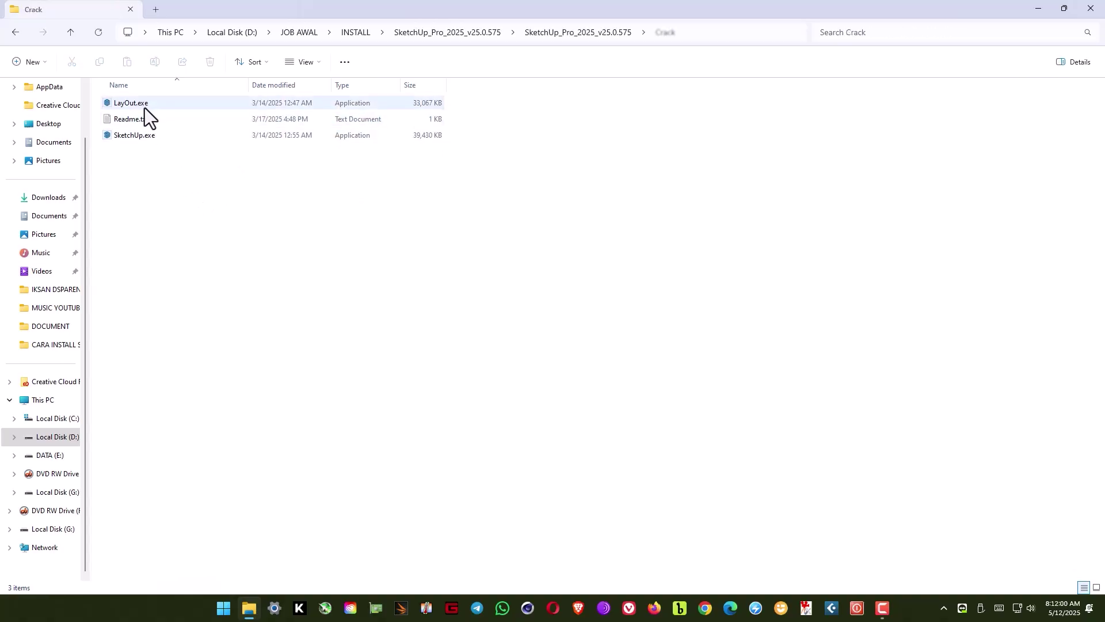
left_click(144, 105)
right_click(144, 105)
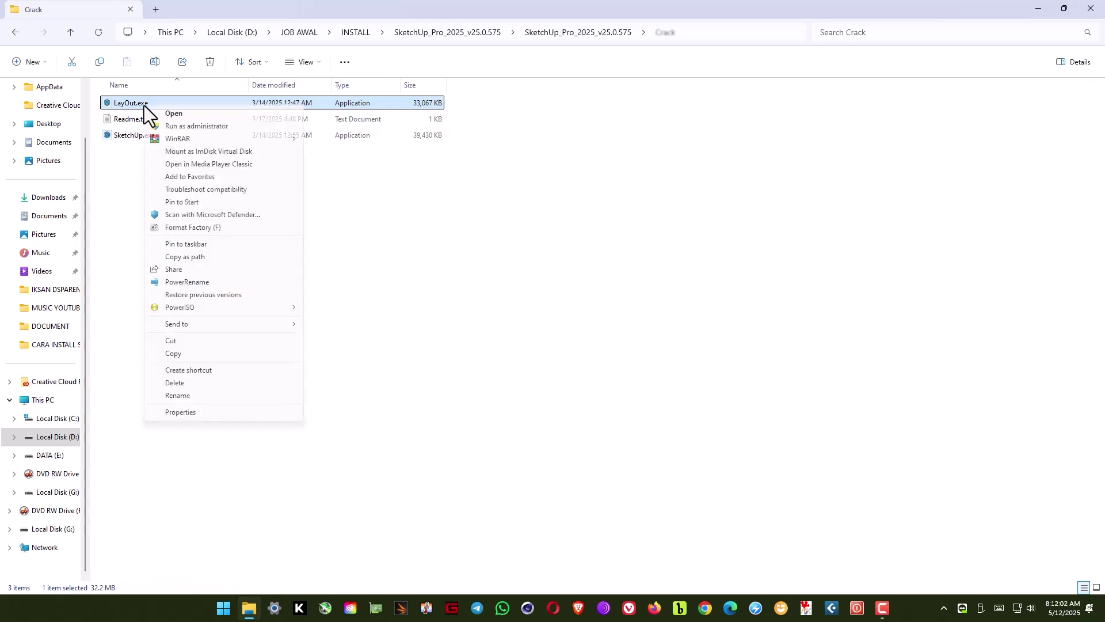
Copy the Crack LayOut.exe and browse to C:\Program Files in a new Explorer tab
left_click(177, 354)
left_click(163, 276)
left_click(154, 10)
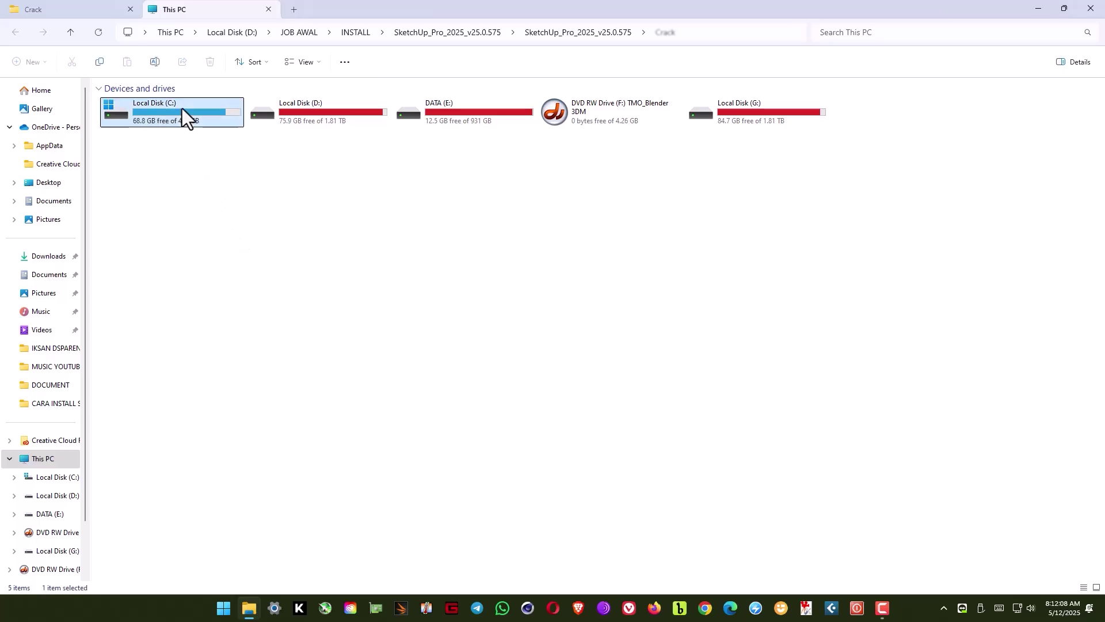
double_click(182, 108)
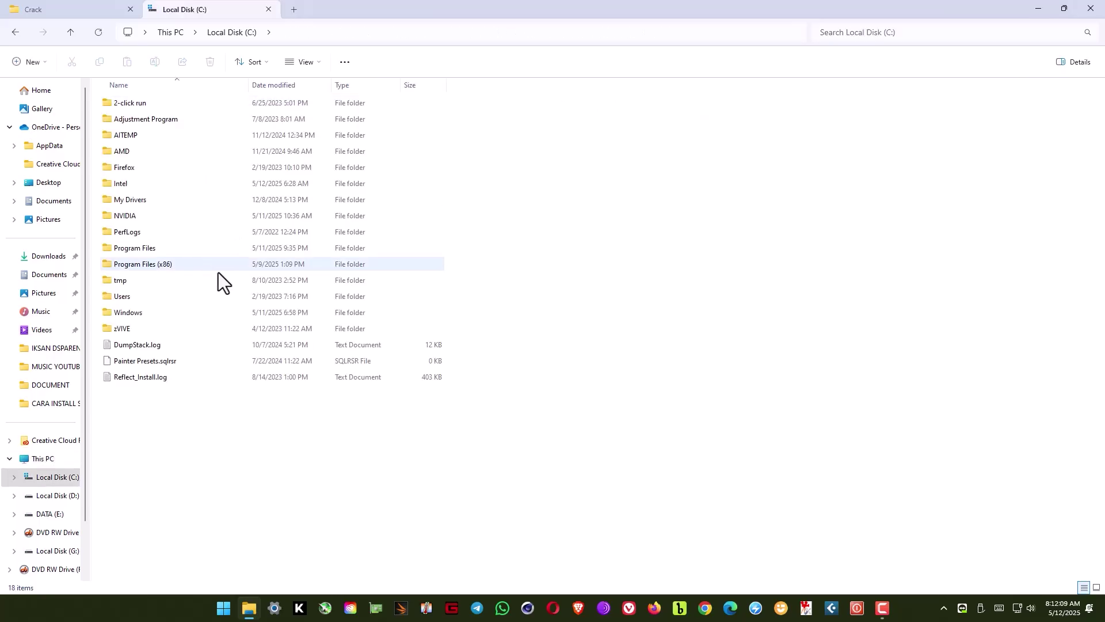
double_click(140, 248)
scroll(489, 395, "down", 3)
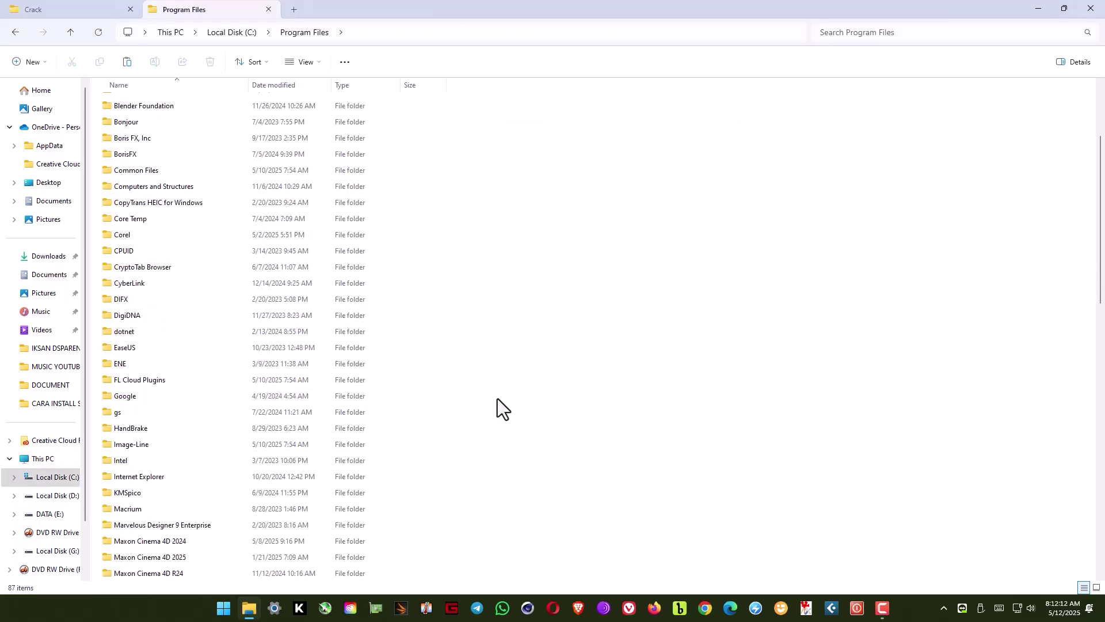
scroll(497, 398, "down", 6)
scroll(498, 399, "down", 3)
scroll(498, 398, "down", 2)
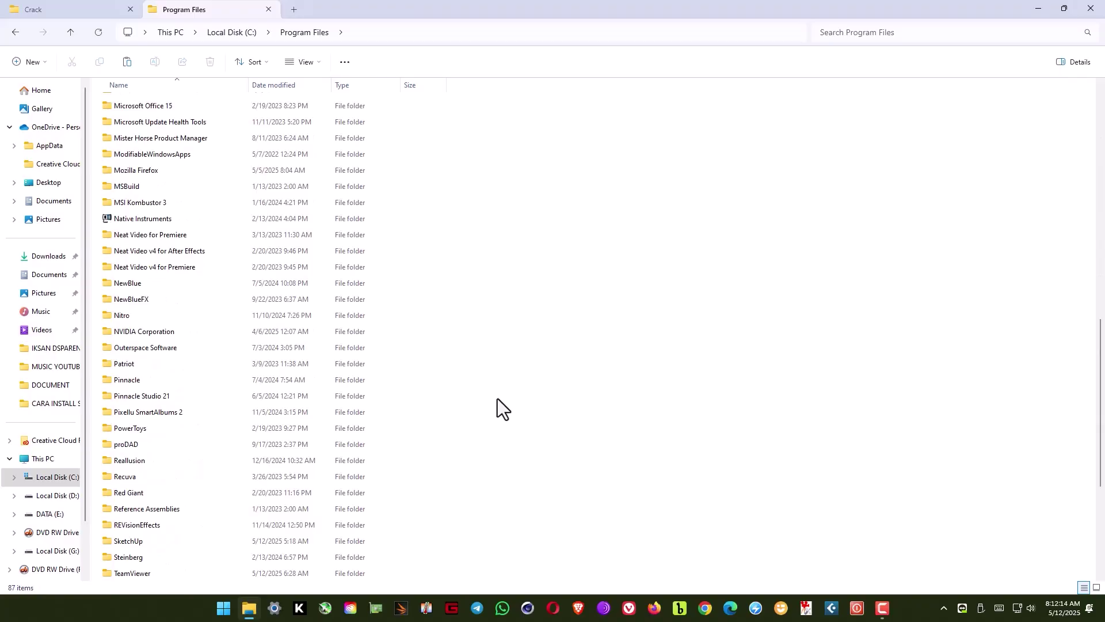
scroll(497, 399, "down", 2)
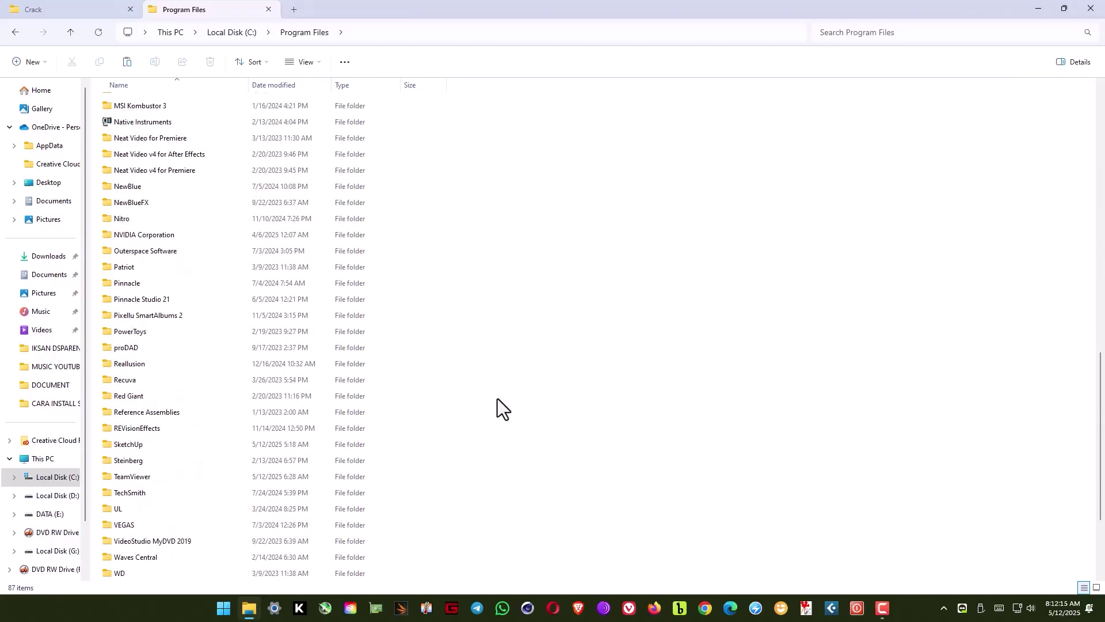
Paste LayOut.exe into SketchUp\SketchUp 2025\LayOut, replacing the original, then minimize Explorer
left_click(135, 445)
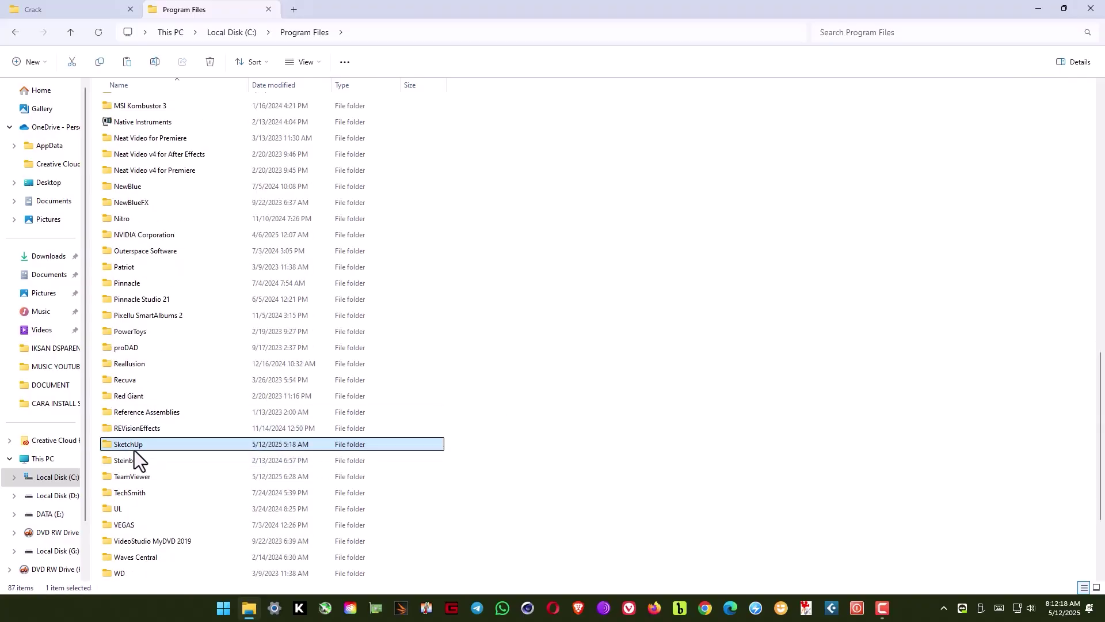
double_click(147, 448)
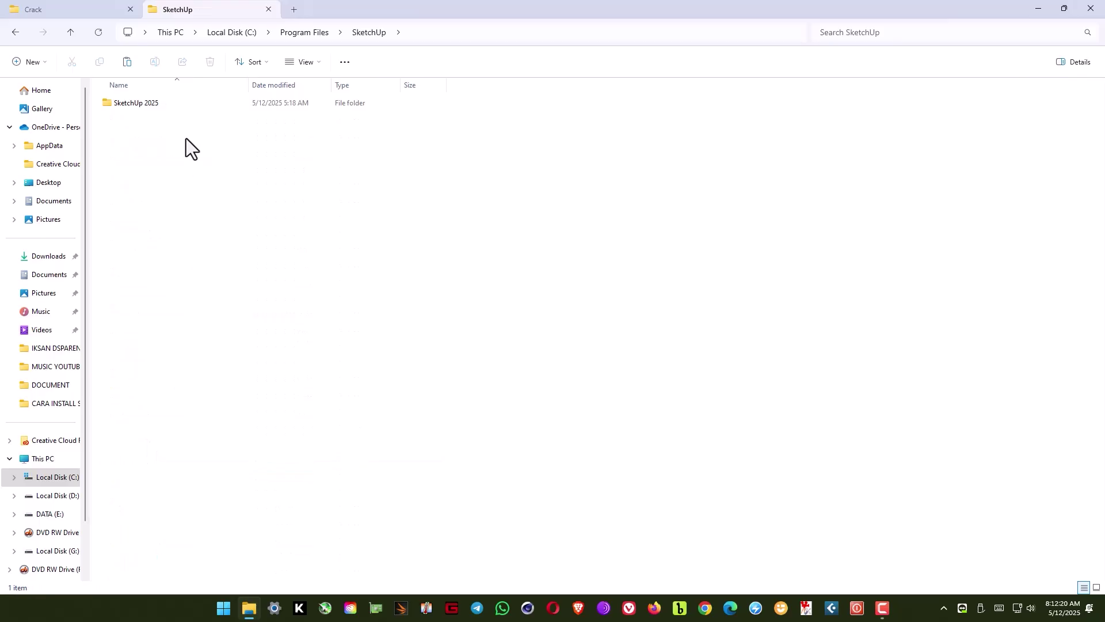
double_click(145, 105)
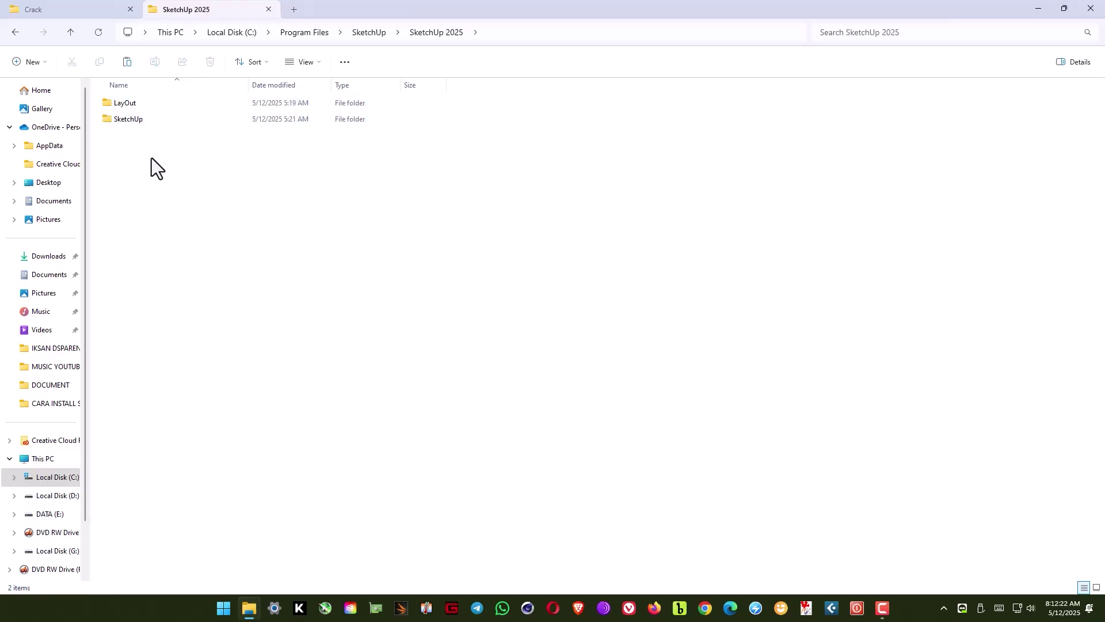
double_click(127, 102)
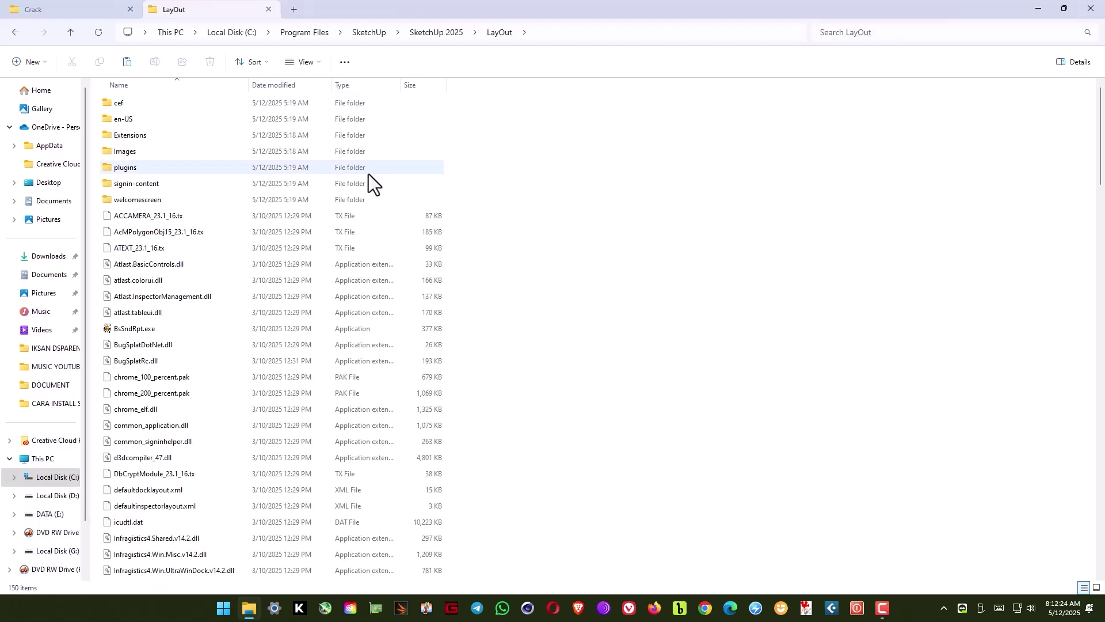
right_click(683, 213)
left_click(713, 294)
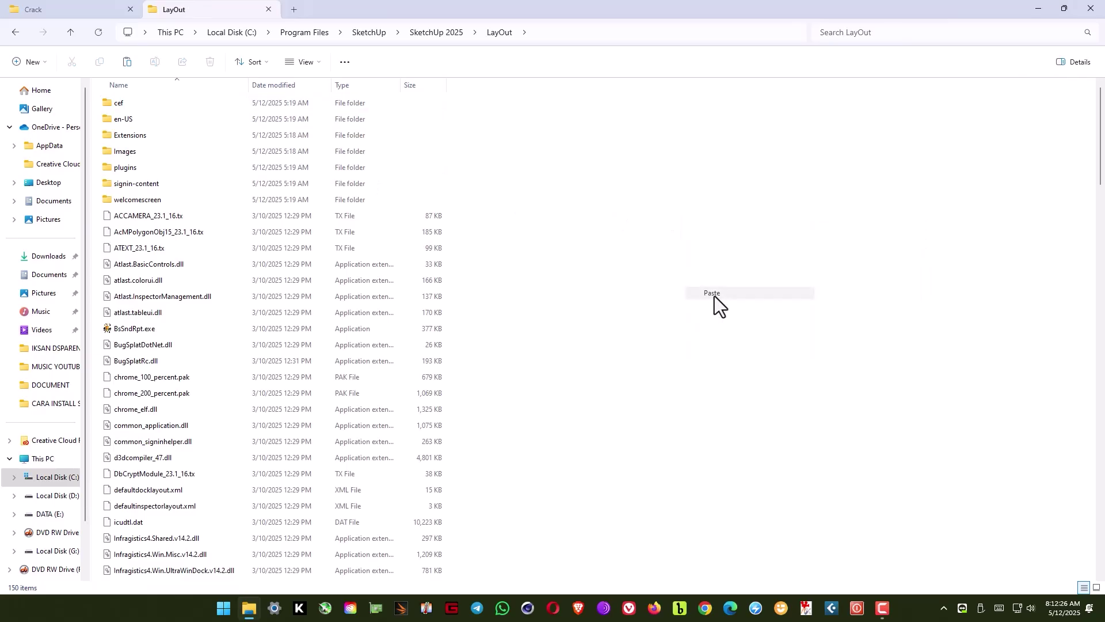
left_click(239, 211)
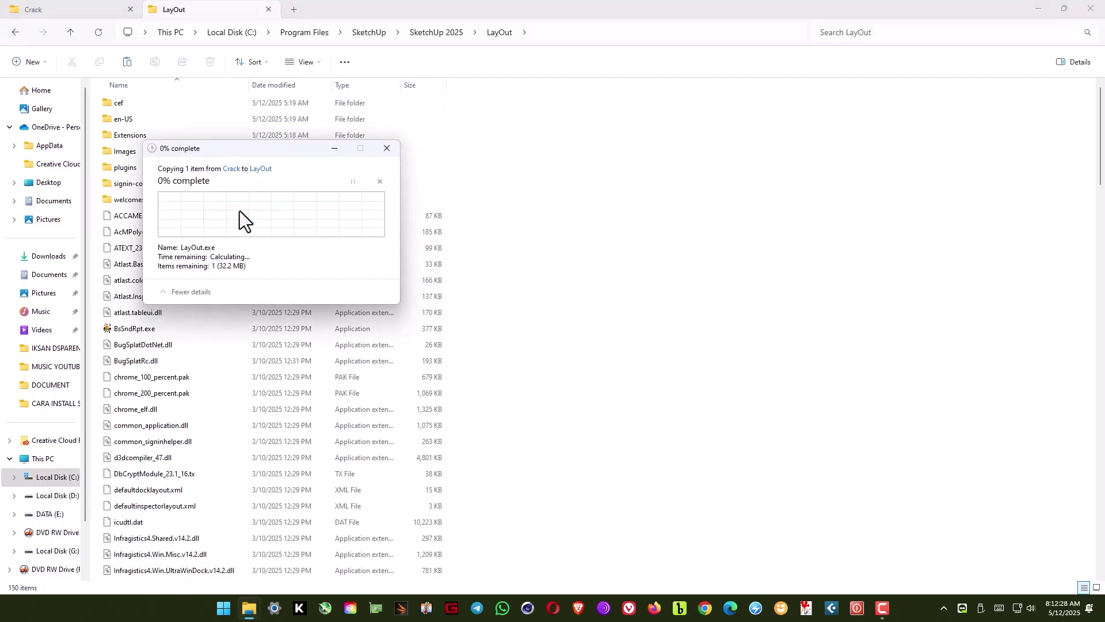
left_click(244, 228)
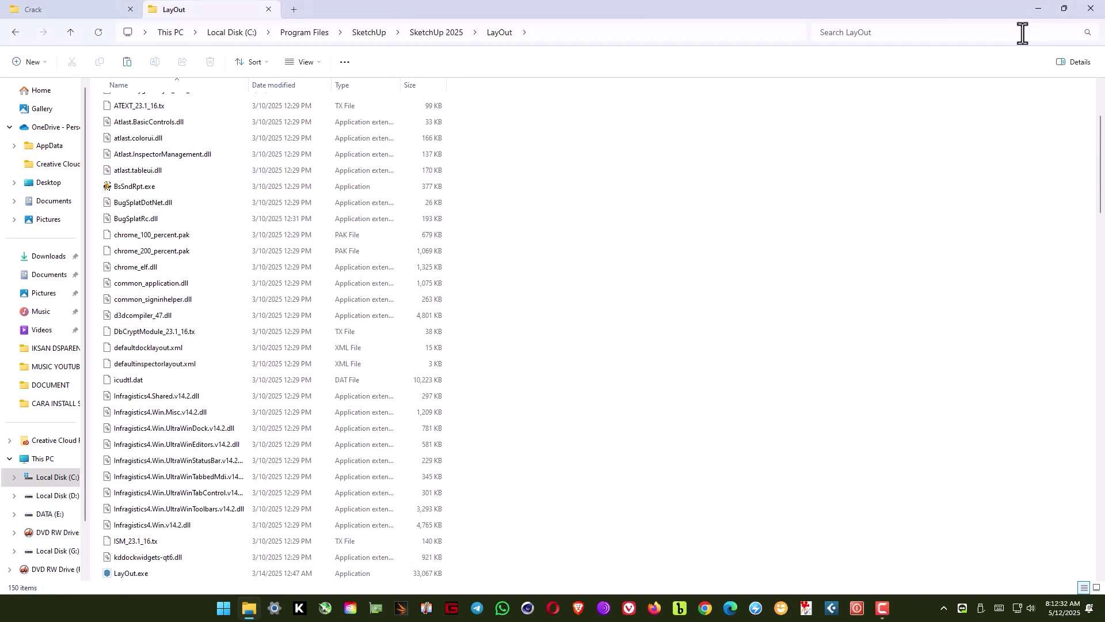
left_click(1038, 8)
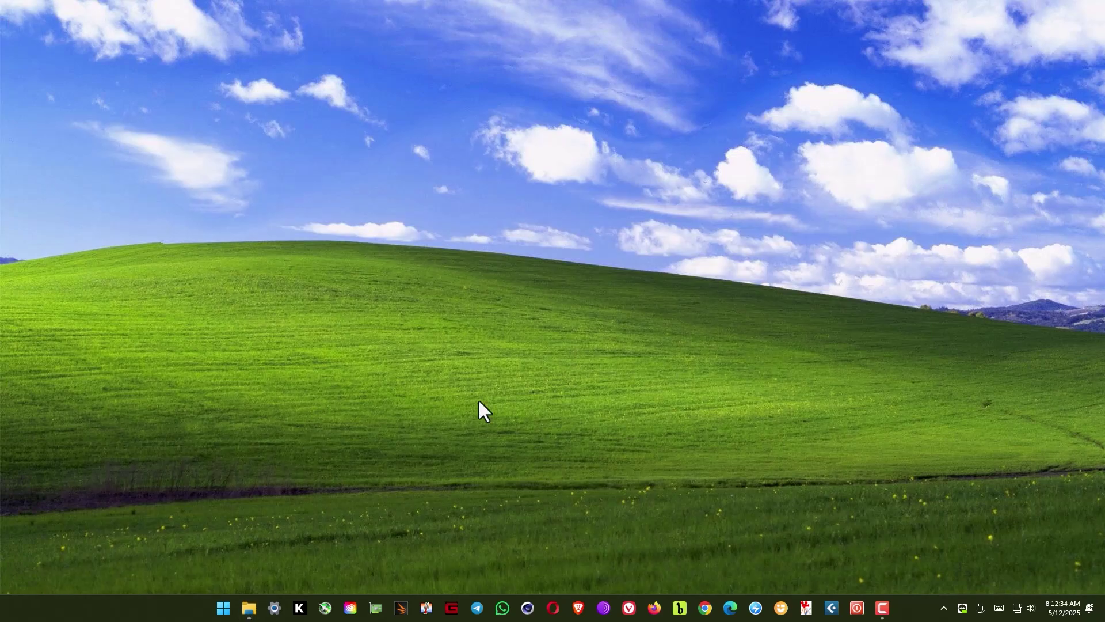
Search the Start menu for 'layou' and launch LayOut 2025
left_click(225, 612)
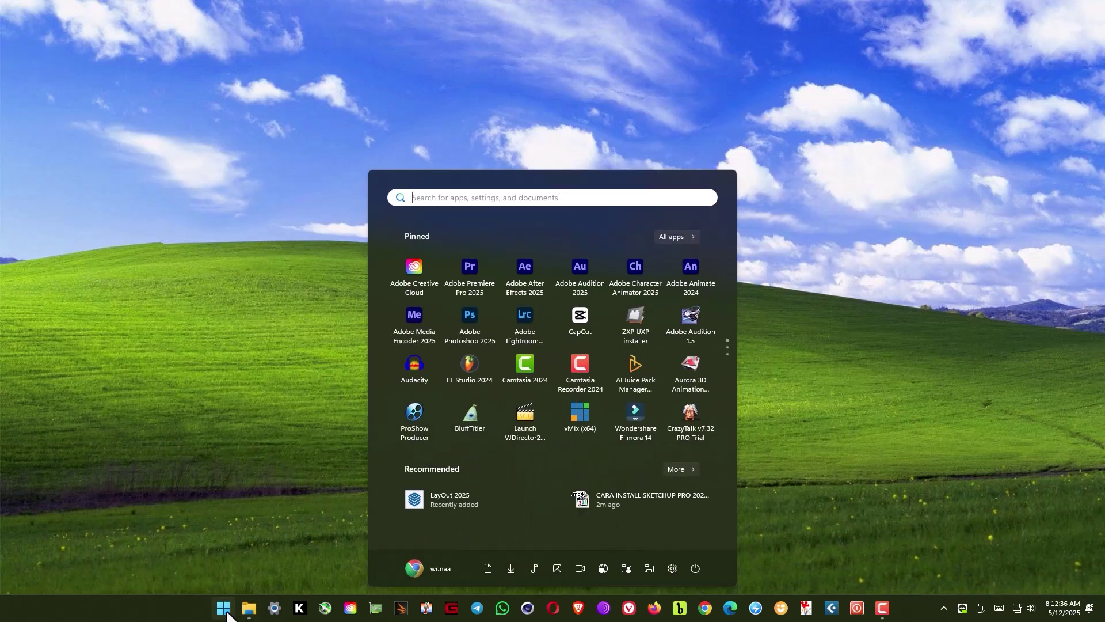
type("layou")
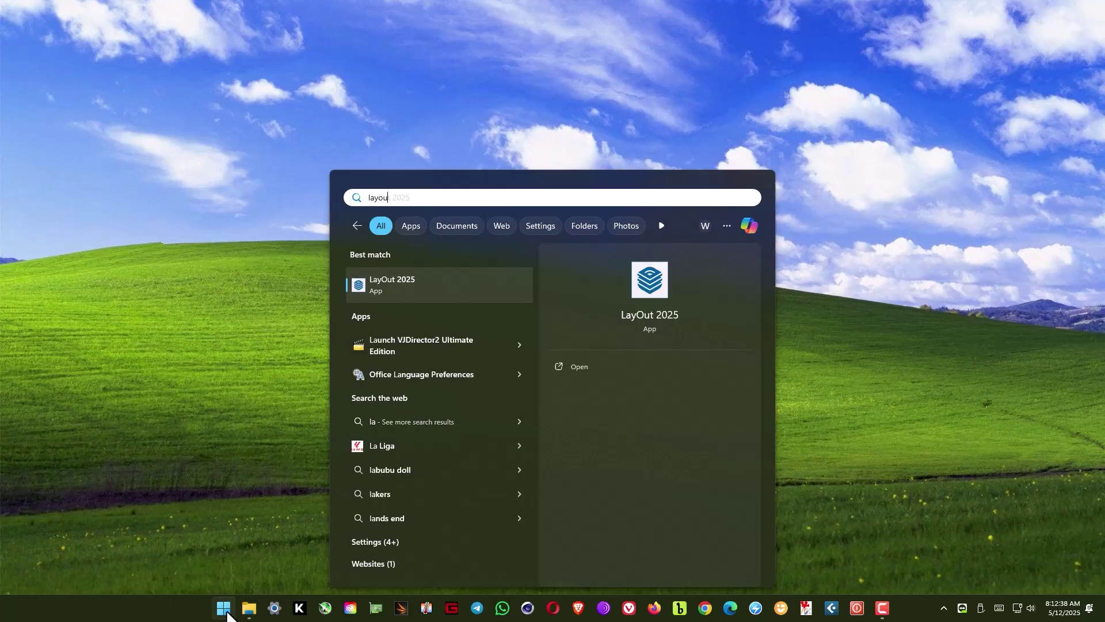
left_click(655, 288)
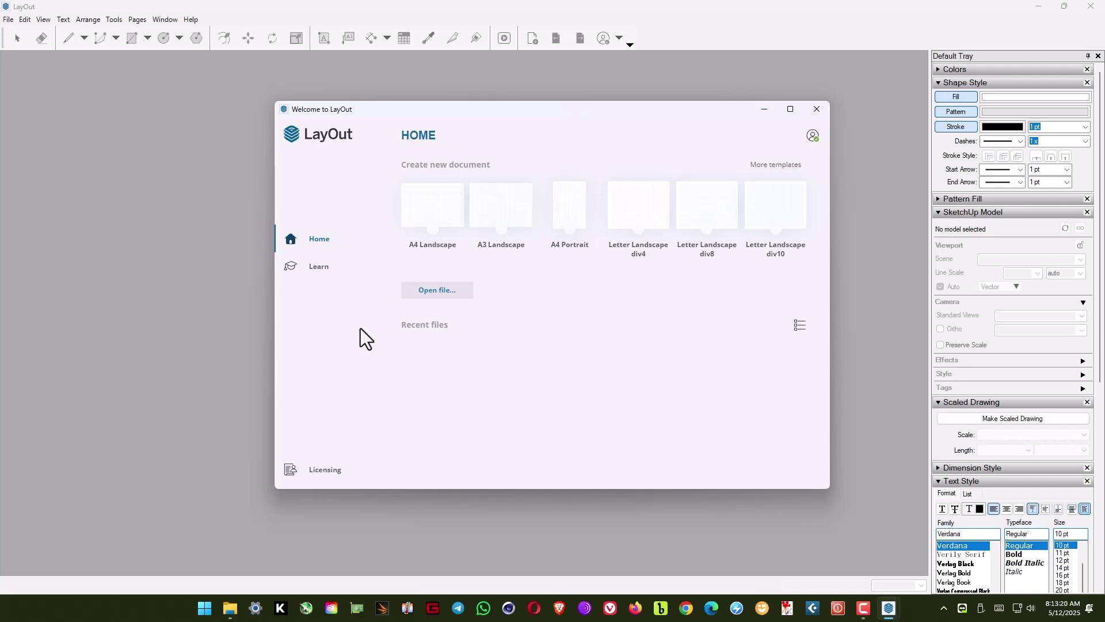
View the Licensing page, return Home, and pick the A3 Landscape template
left_click(324, 476)
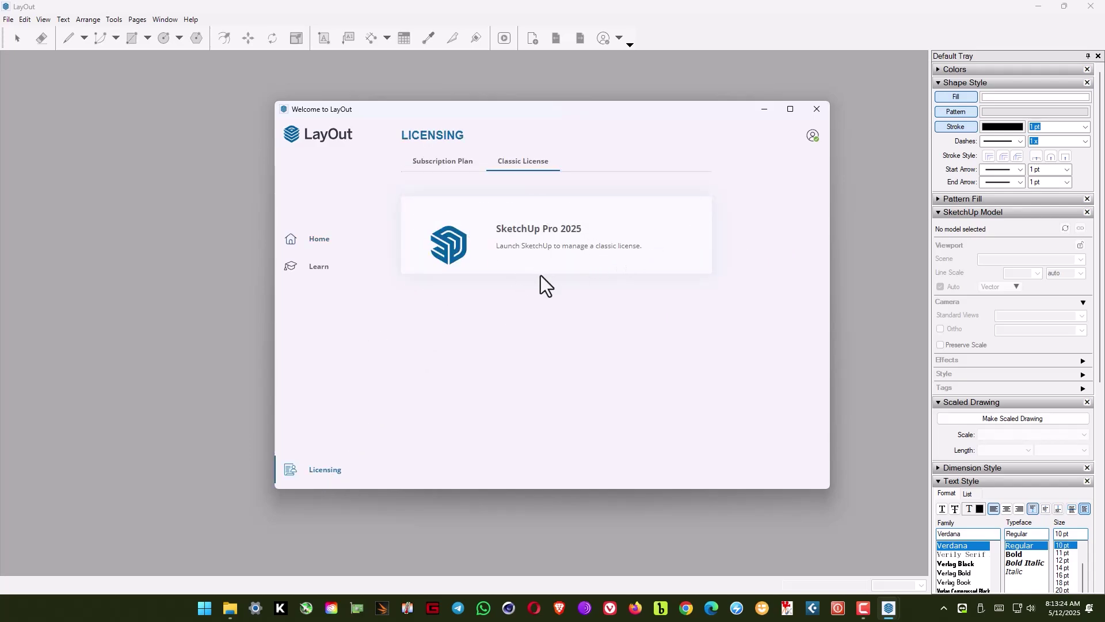
left_click(317, 241)
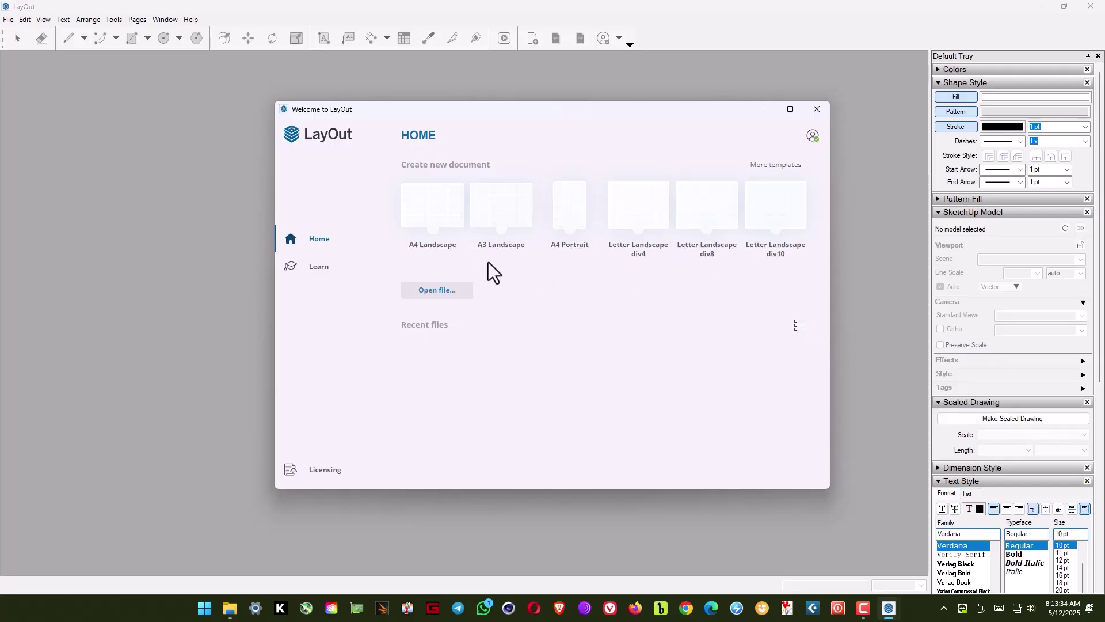
left_click(429, 248)
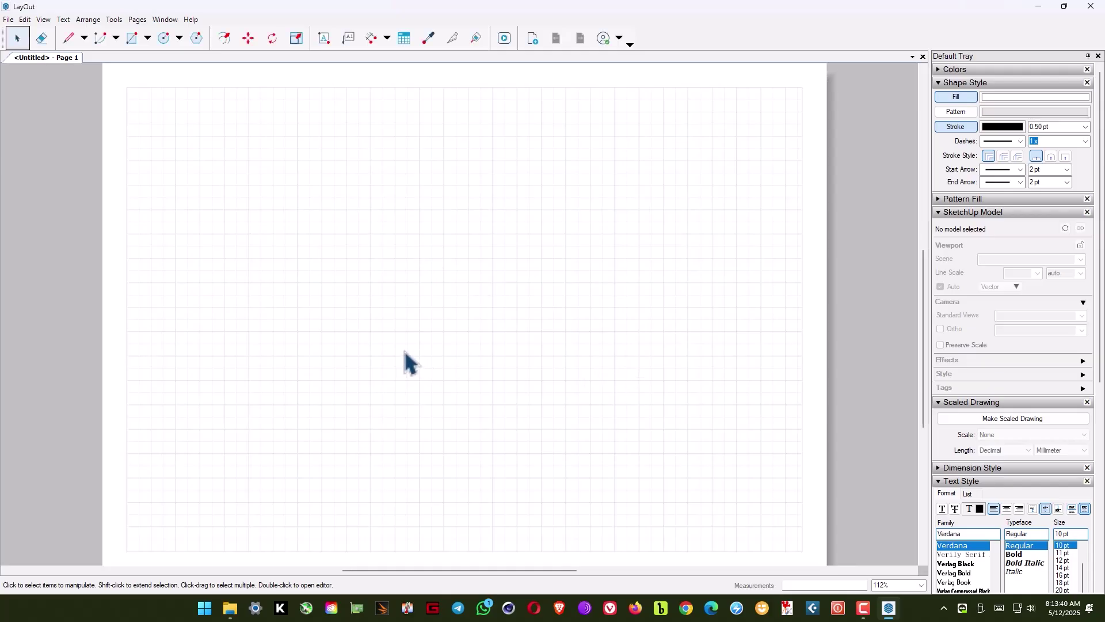
With the Lines tool, draw a curved first edge, then straight edges closing back at the start
scroll(404, 350, "down", 1)
scroll(404, 350, "down", 1)
scroll(404, 350, "down", 1)
scroll(404, 350, "up", 1)
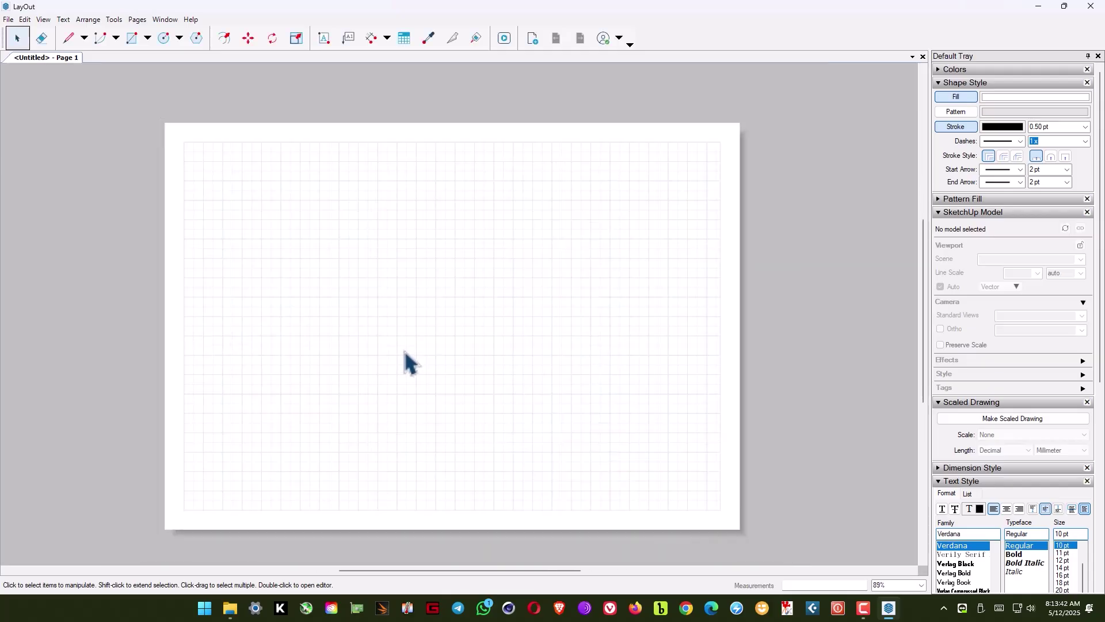
left_click(65, 39)
left_click_drag(291, 259, 424, 308)
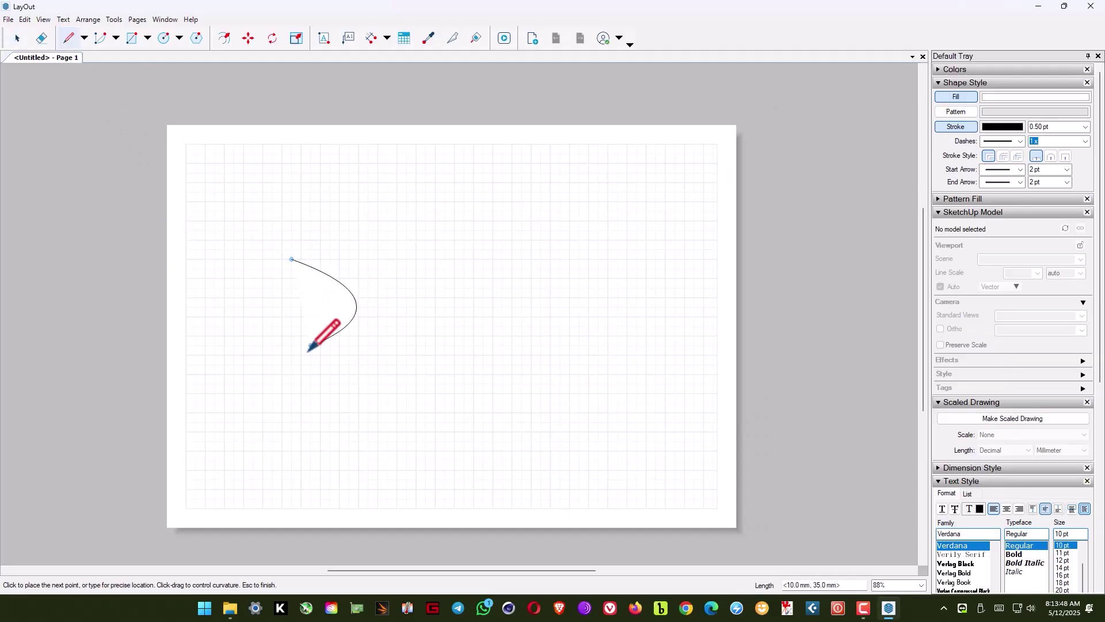
left_click(311, 383)
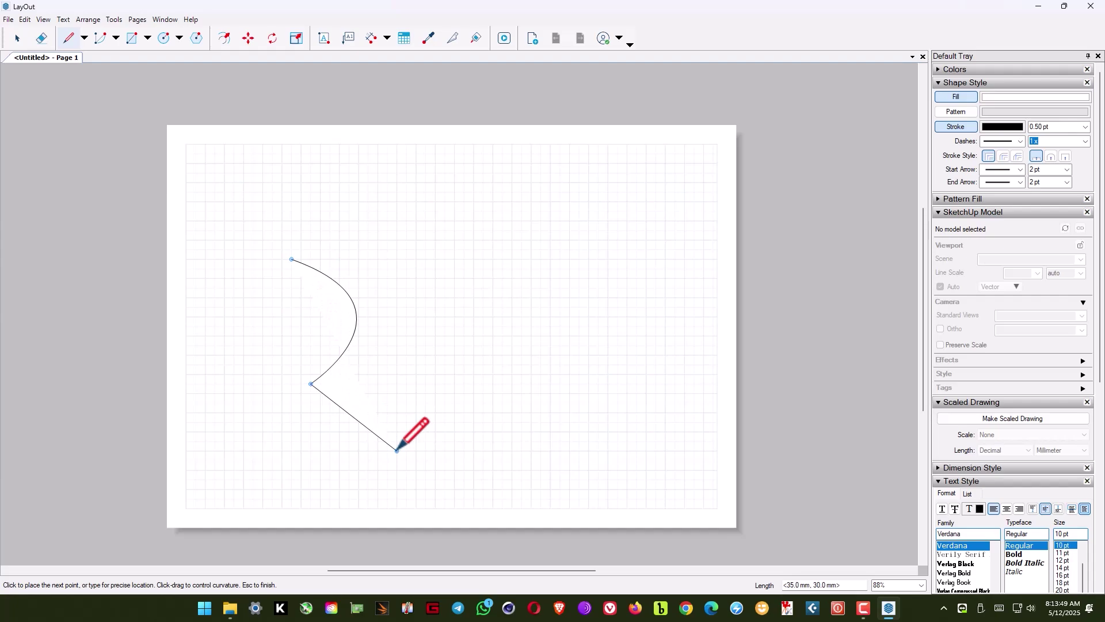
left_click(436, 450)
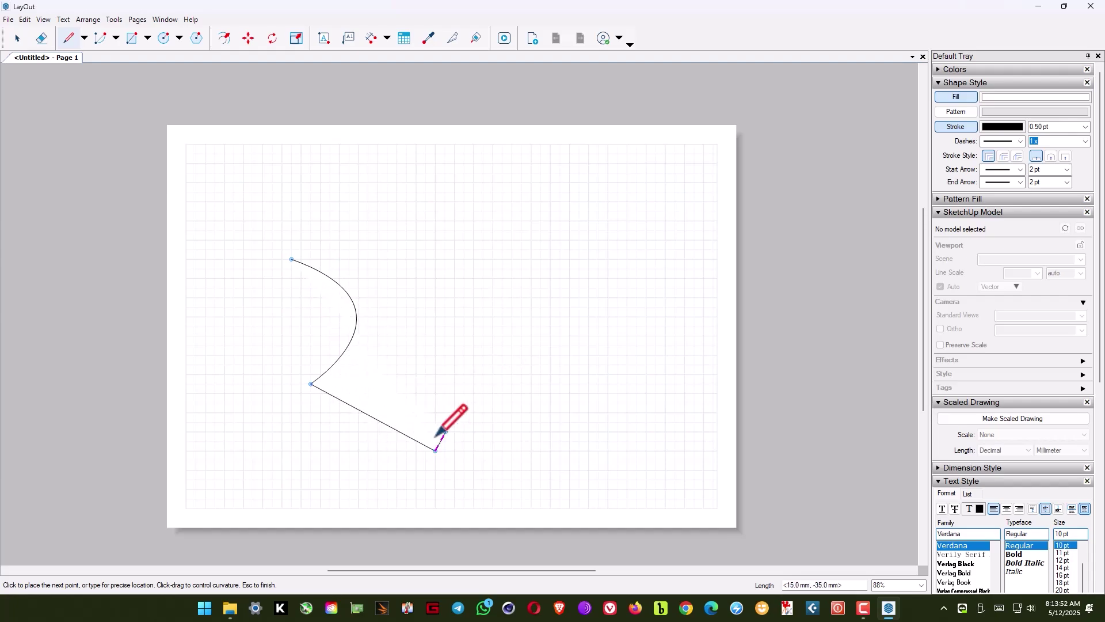
left_click(435, 442)
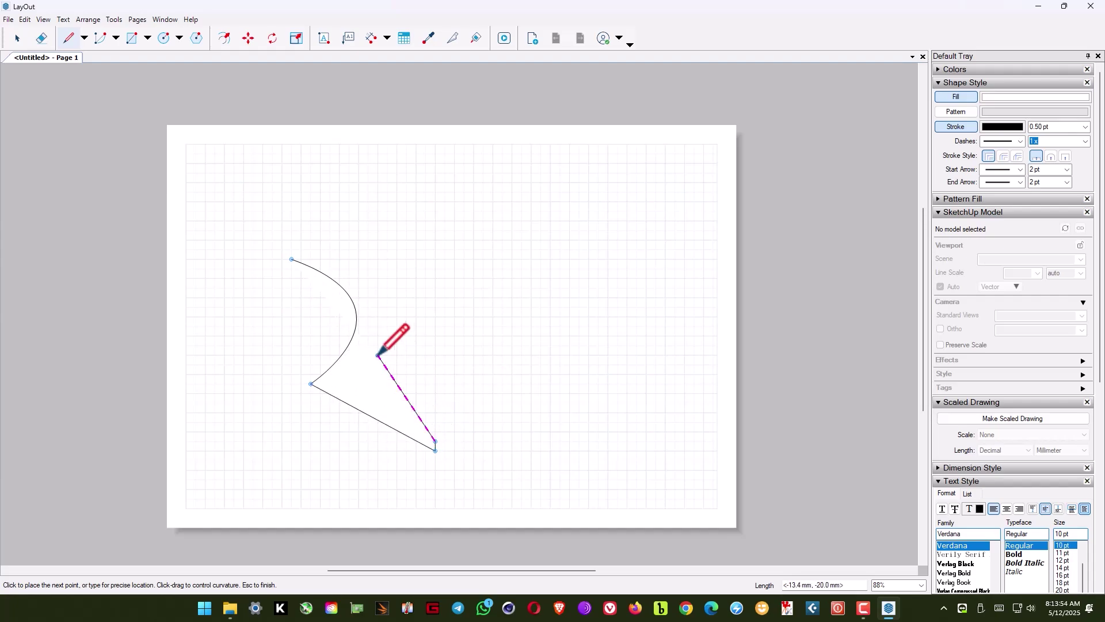
left_click(292, 260)
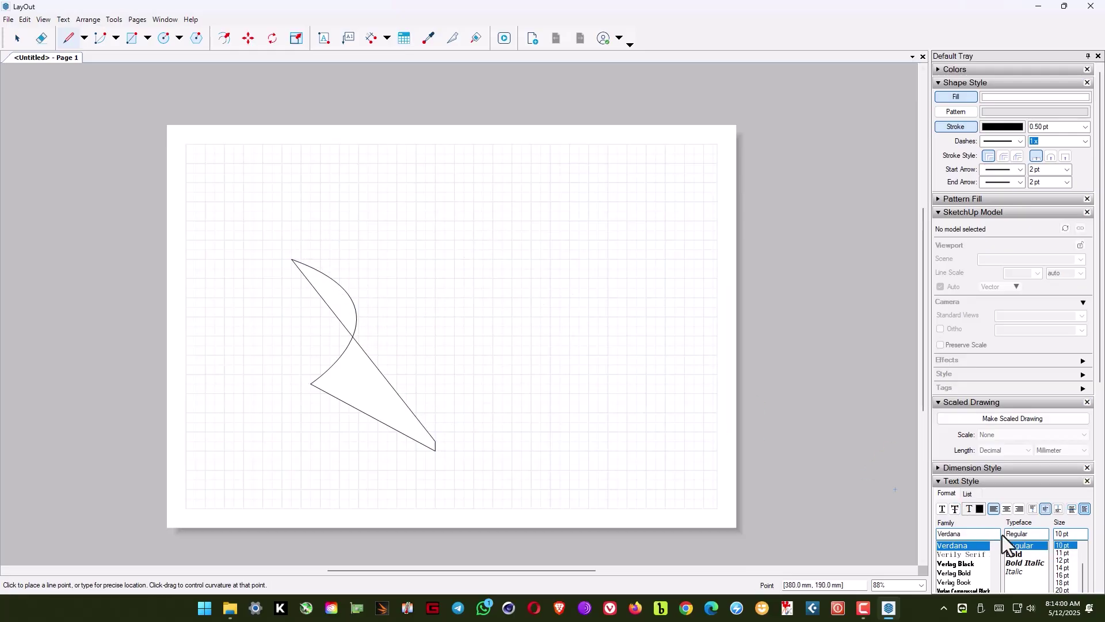
scroll(1003, 534, "down", 2)
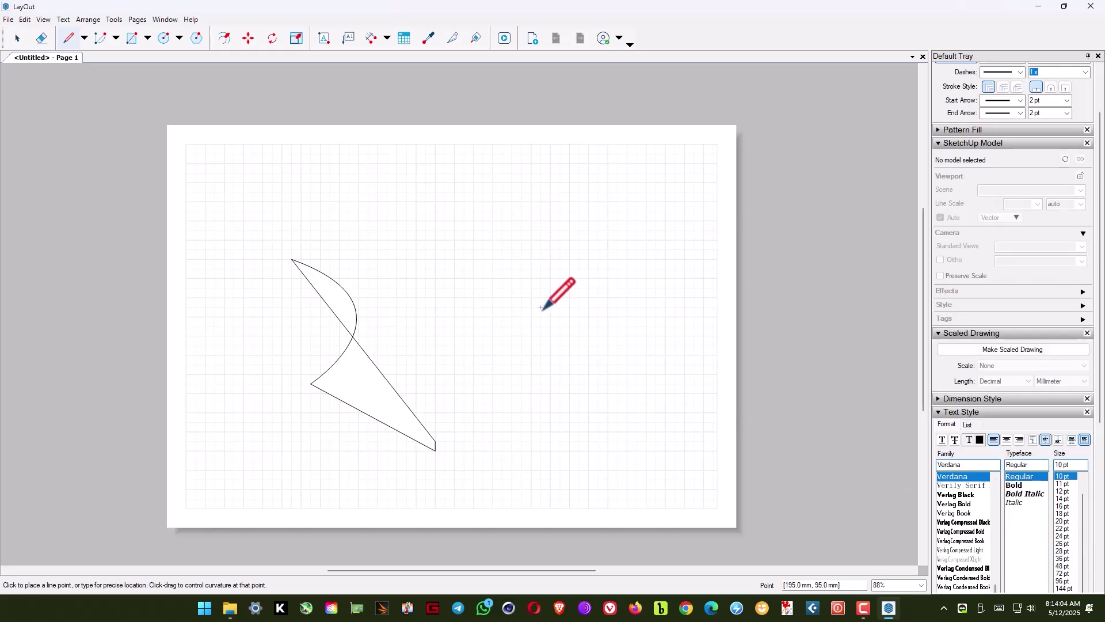
Select the shape and drag it up and right toward the page centre
left_click(16, 38)
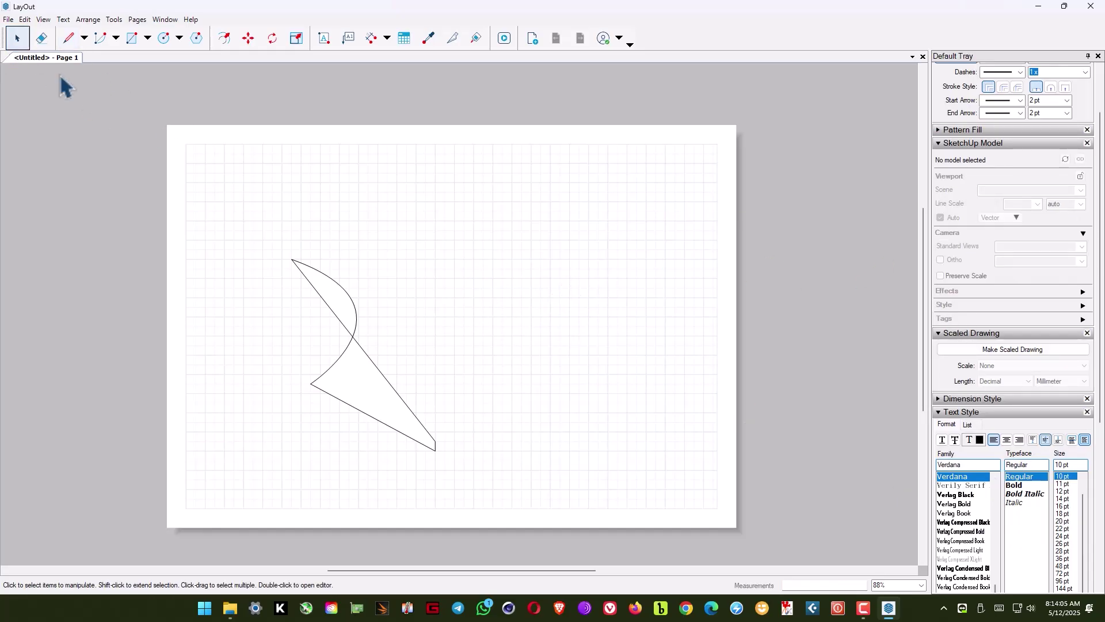
left_click(347, 325)
left_click_drag(346, 332, 438, 263)
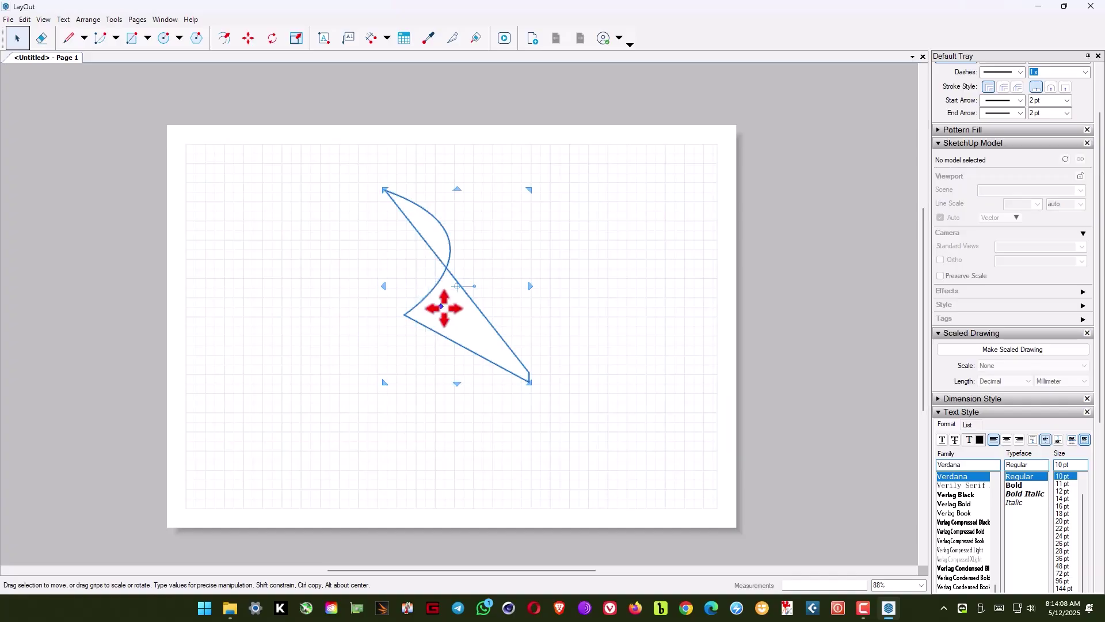
left_click_drag(442, 306, 453, 337)
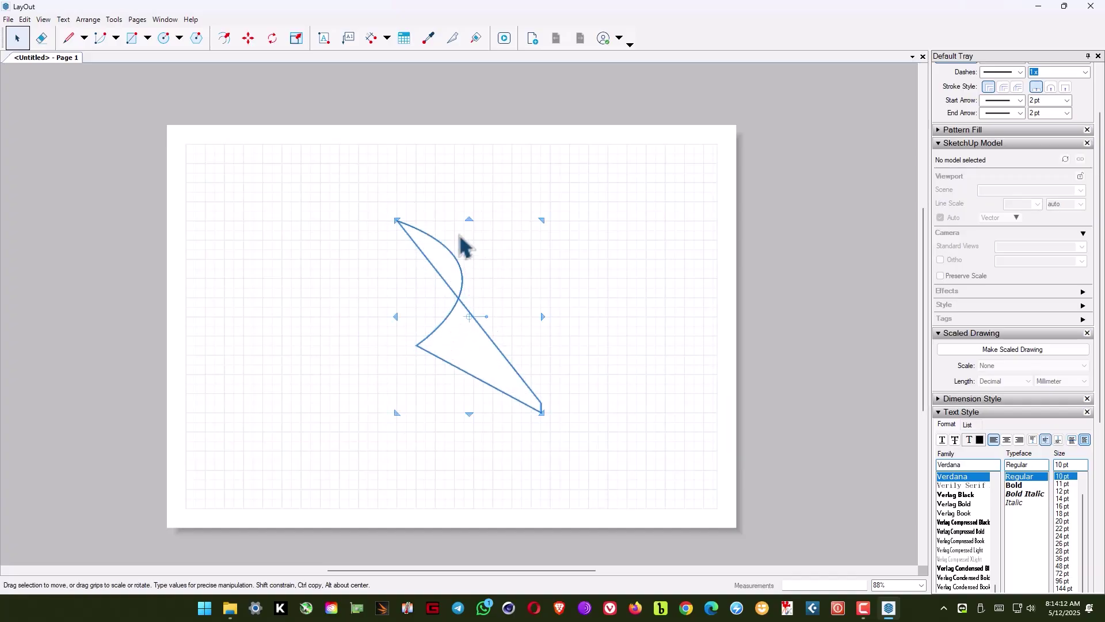
Rotate the shape slightly, deselect it, and close the document with Don't Save
left_click(427, 39)
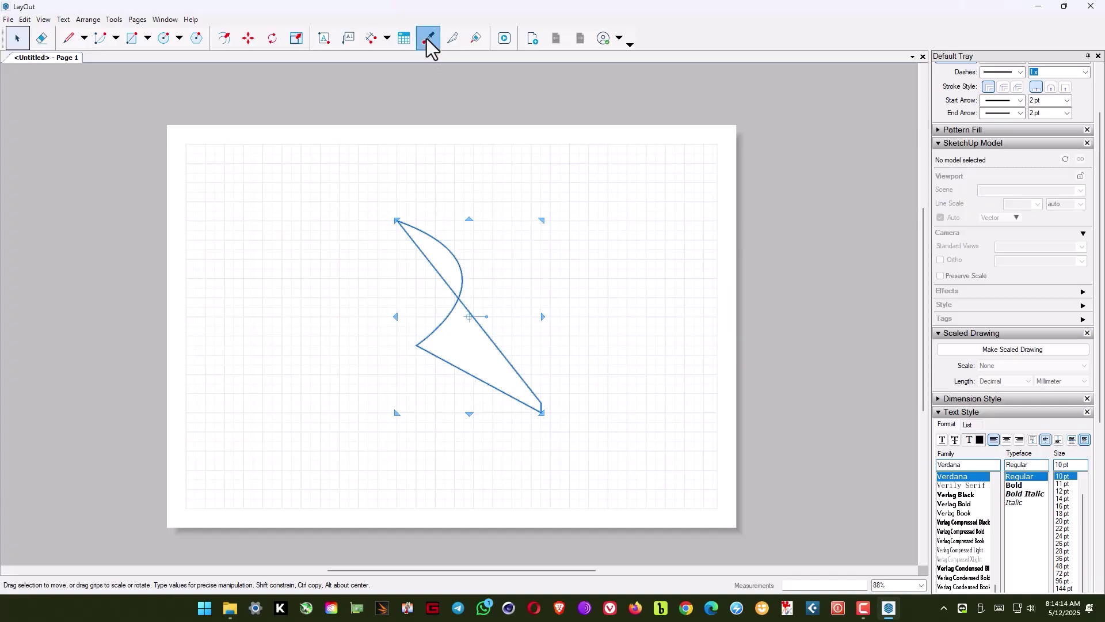
key("space")
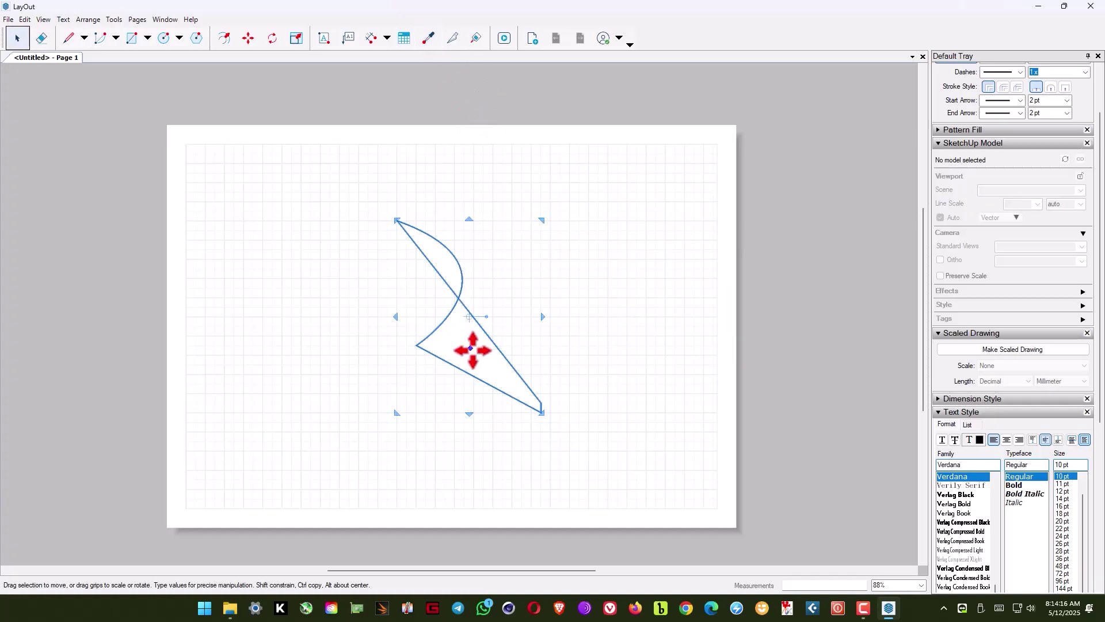
left_click_drag(486, 317, 501, 321)
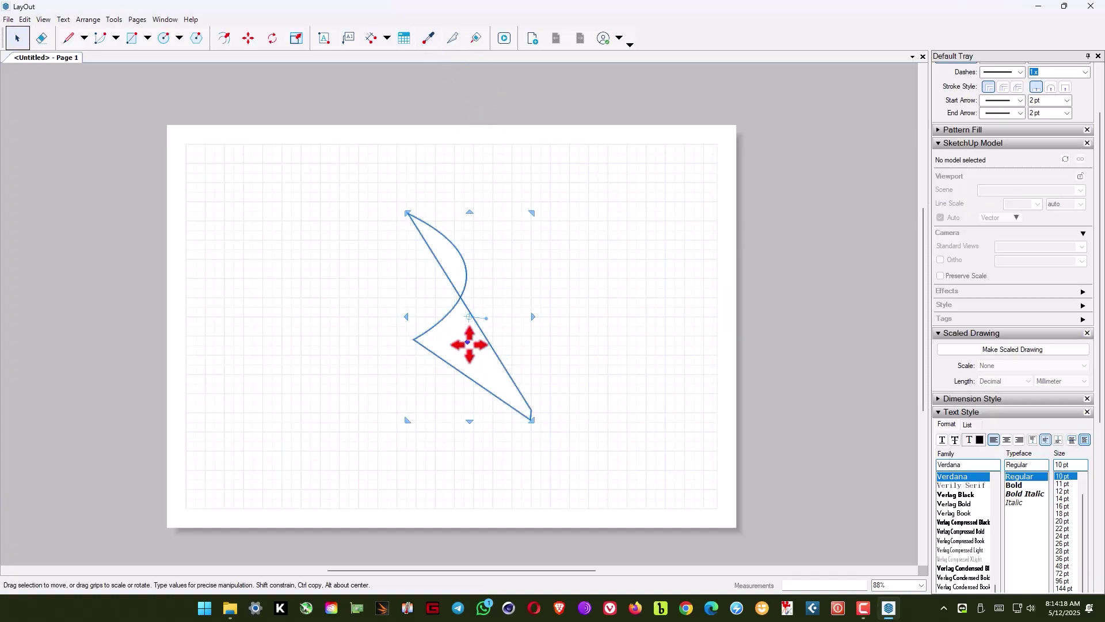
left_click(403, 321)
left_click(456, 338)
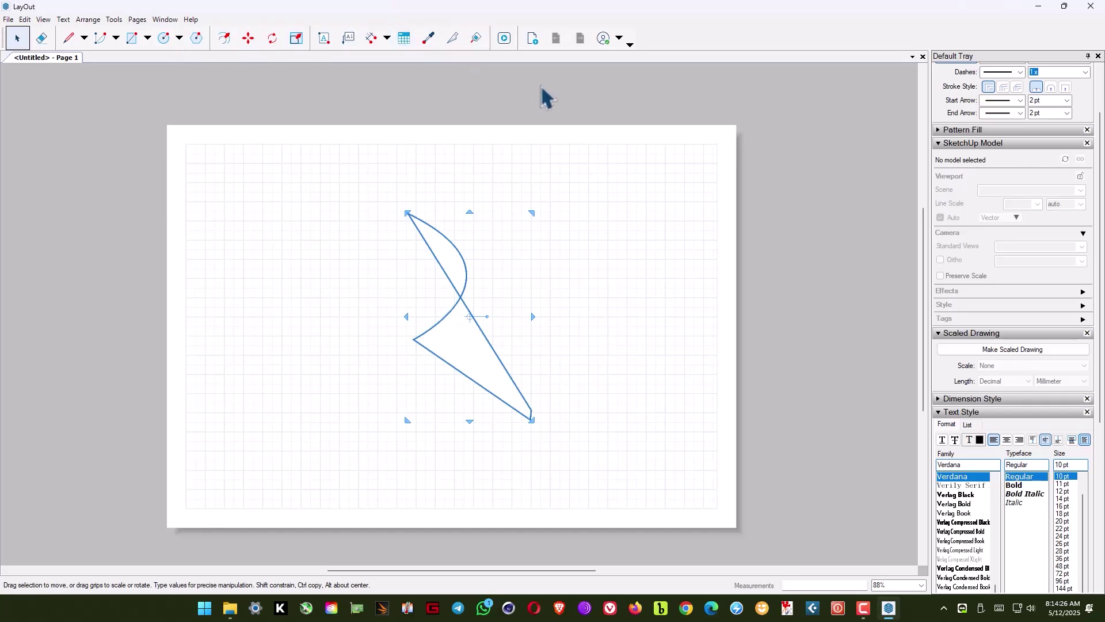
left_click(517, 314)
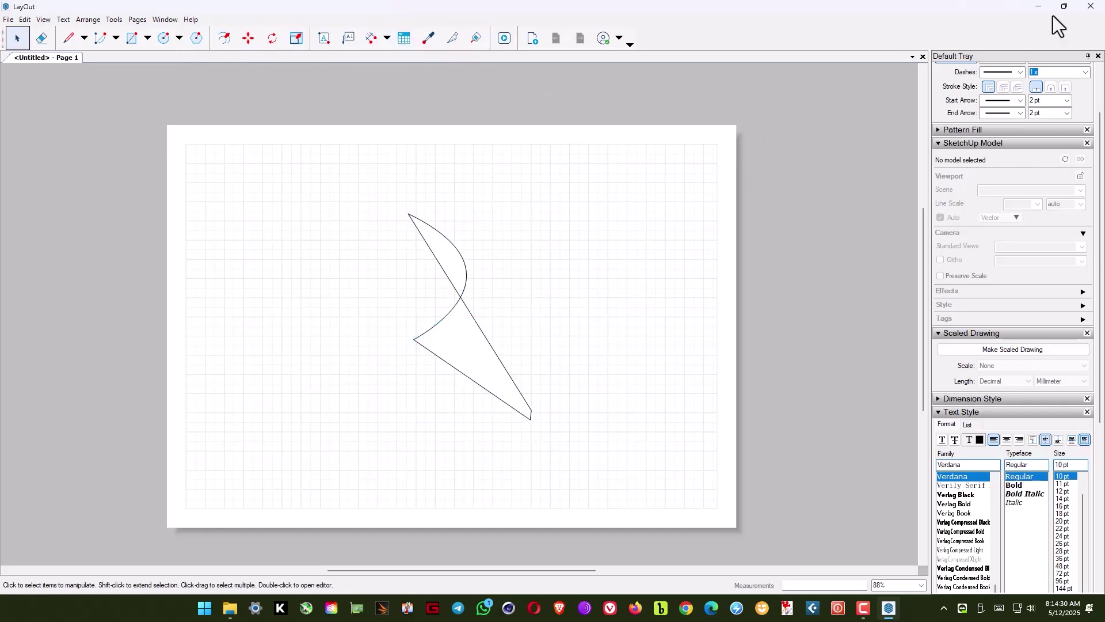
left_click(1092, 7)
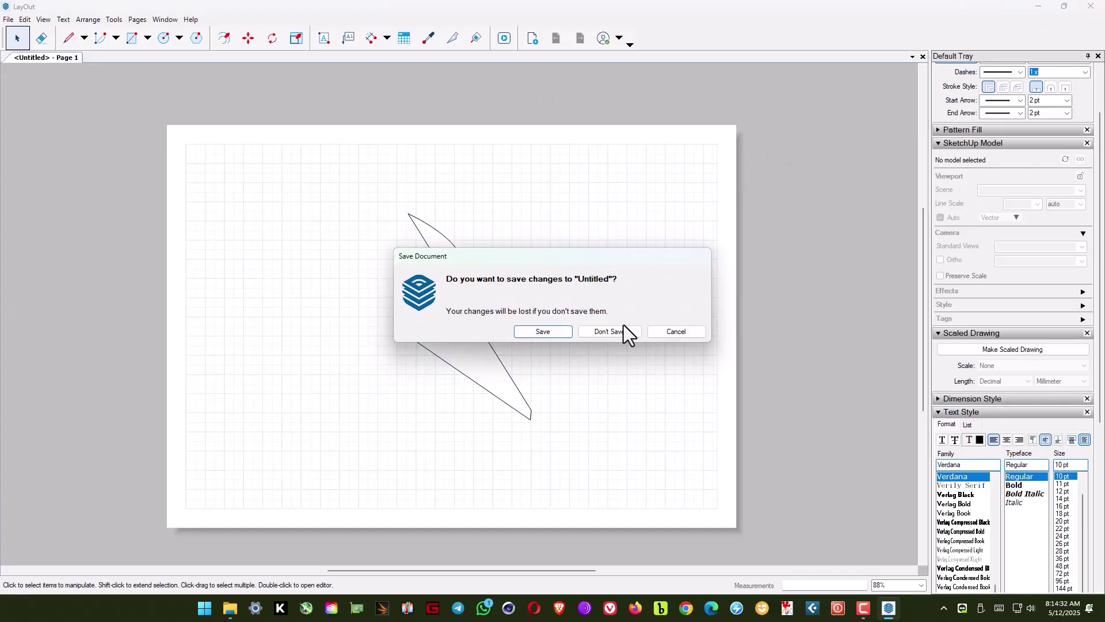
left_click(610, 333)
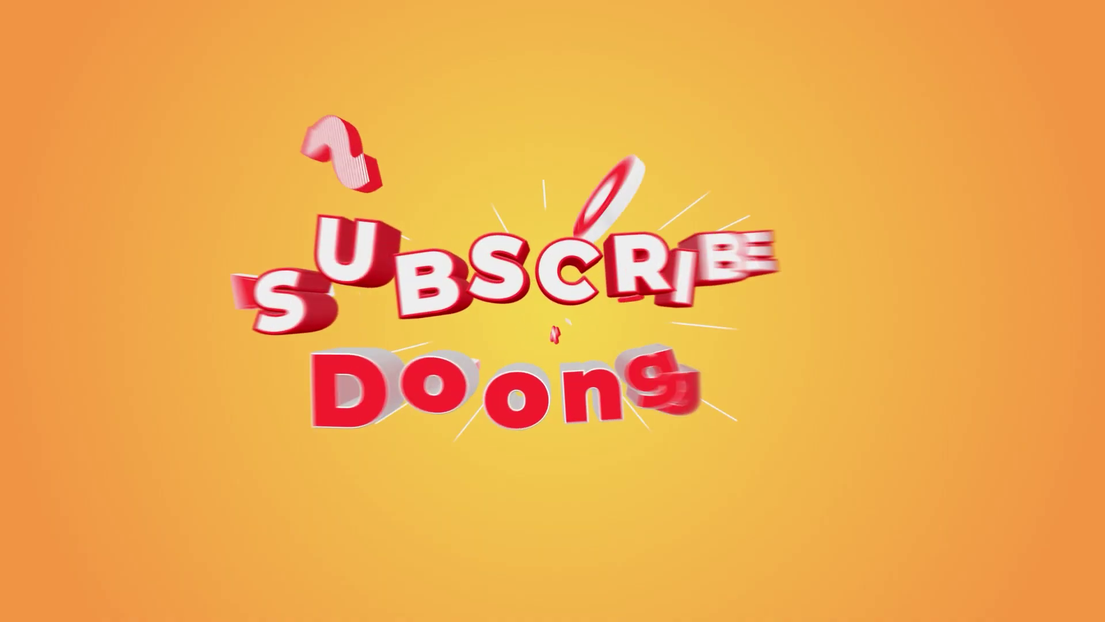